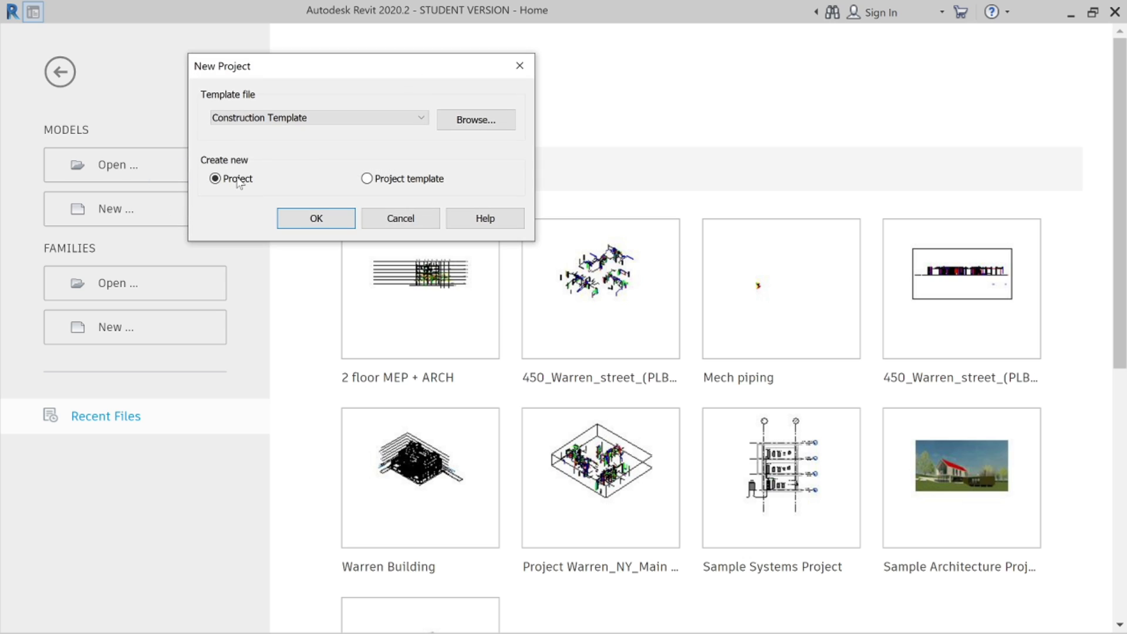
Step: Create a new project from the Mechanical Template and widen the Project Browser so the view names are readable
{"action": "left_click", "coordinate": [257, 117]}
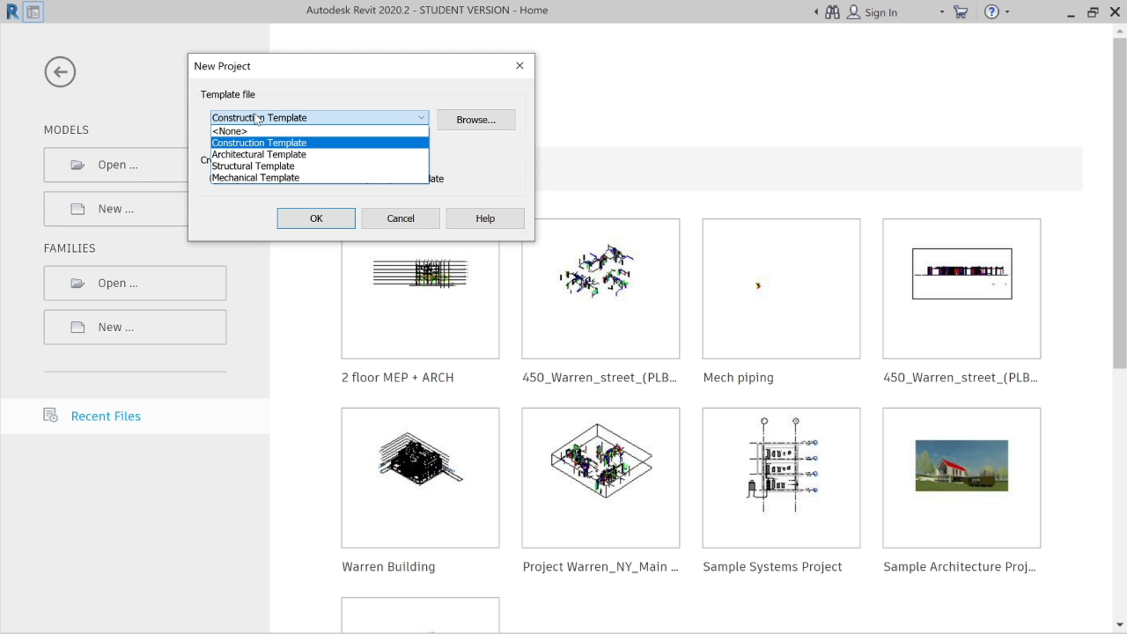
{"action": "left_click", "coordinate": [251, 178]}
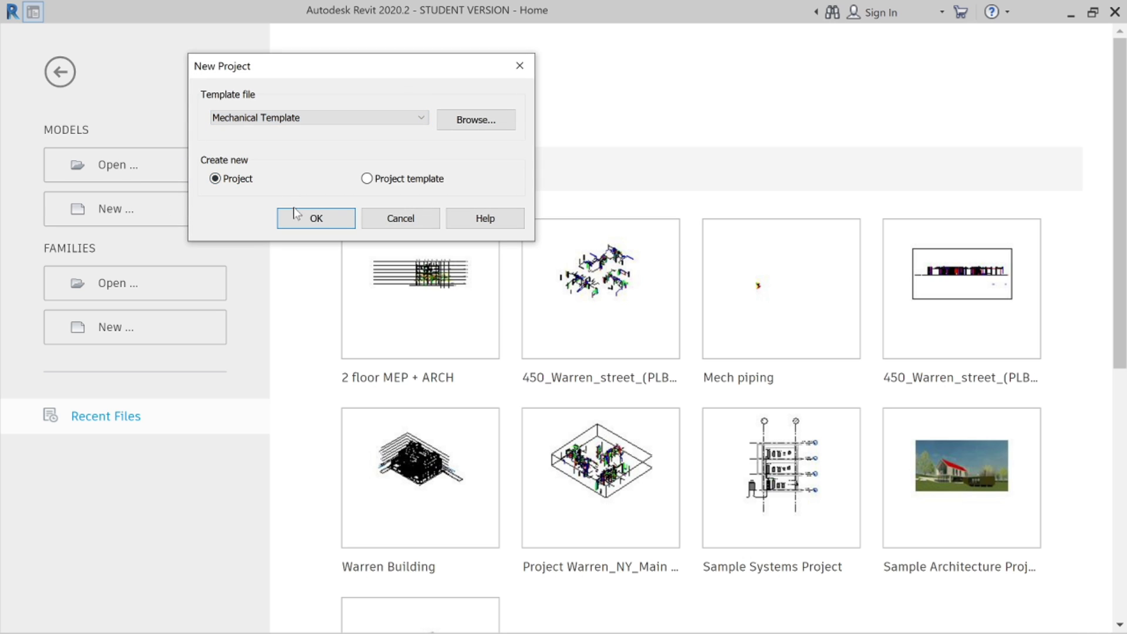
{"action": "left_click", "coordinate": [300, 217]}
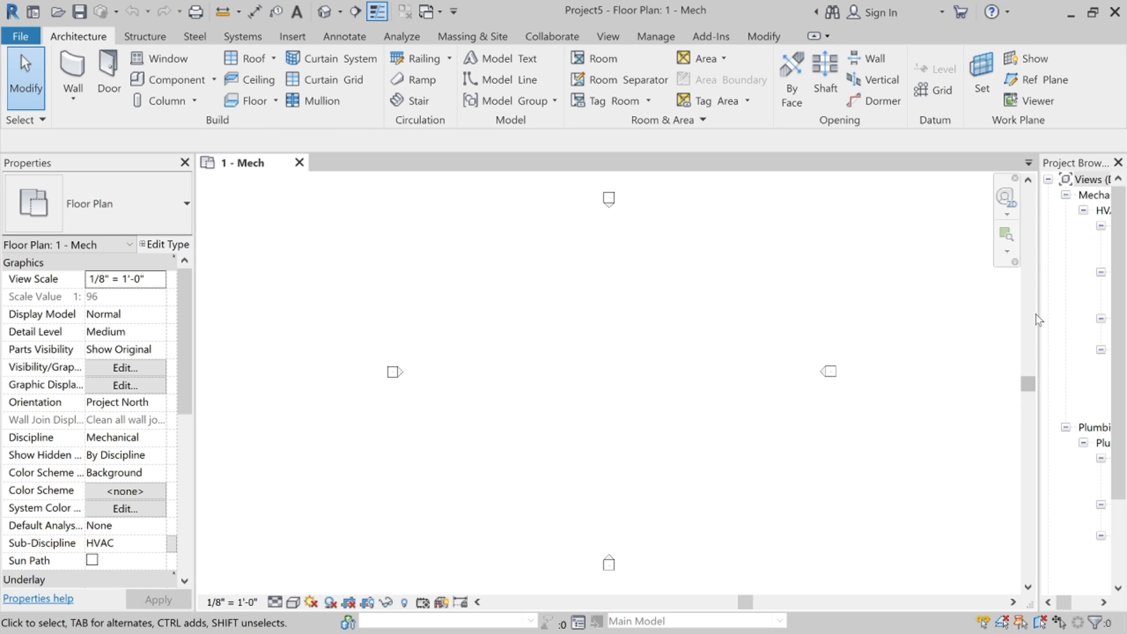
{"action": "left_click_drag", "start_coordinate": [1035, 317], "coordinate": [946, 318]}
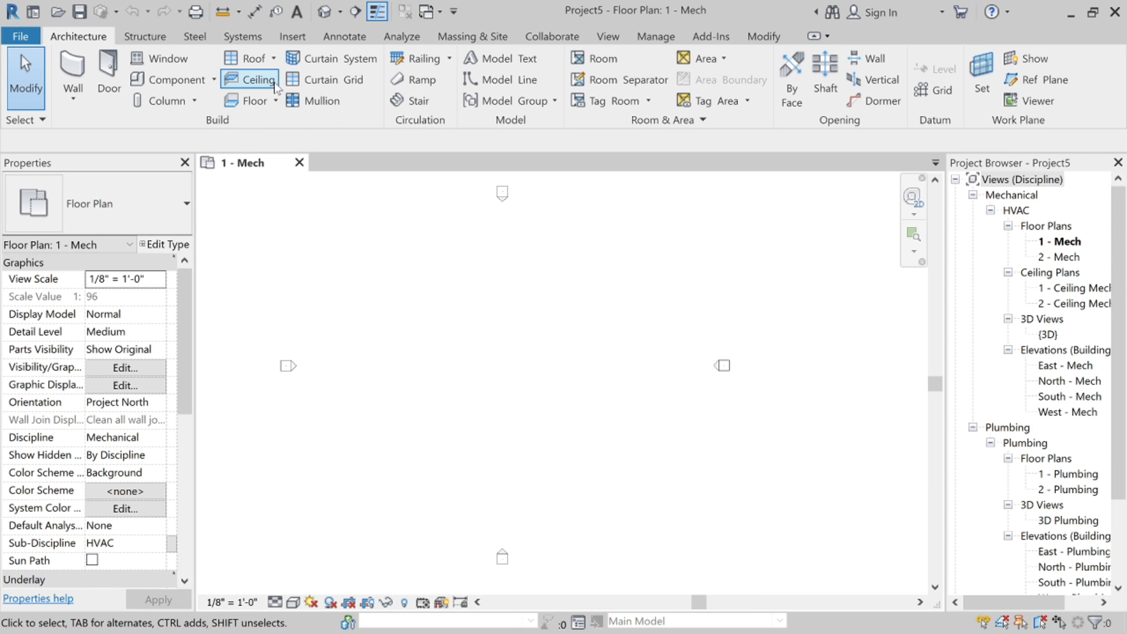
Step: Draw a Z-shaped run of 6" Standard pipe at 9' 0" middle elevation in the plan, with its upper horizontal leg about 9' 3" long
{"action": "left_click", "coordinate": [243, 36]}
{"action": "left_click", "coordinate": [570, 86]}
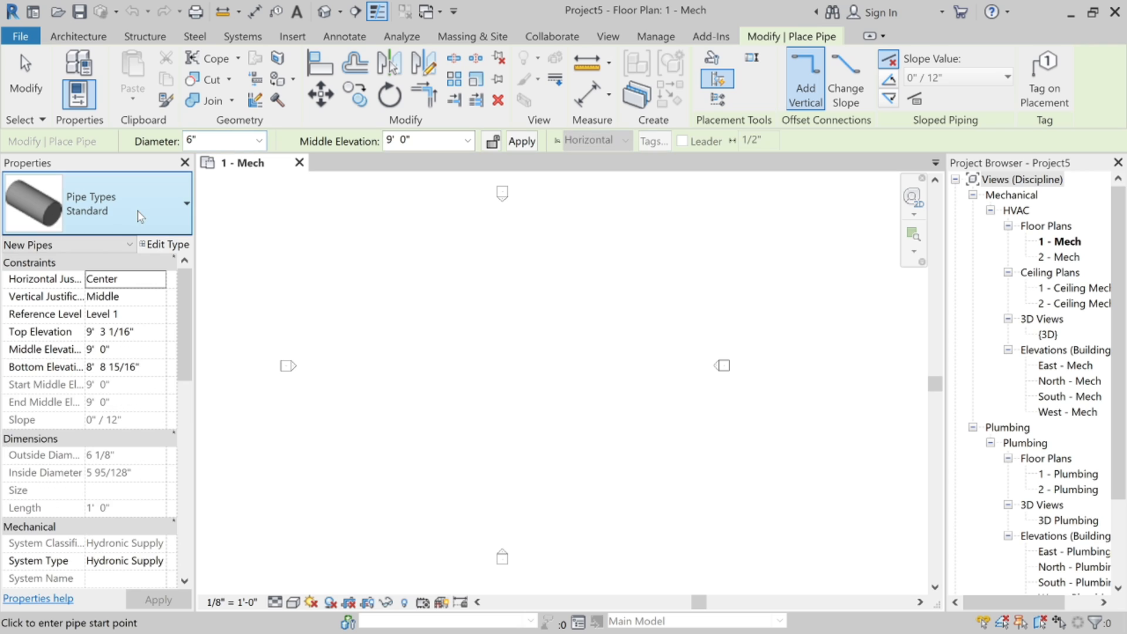
{"action": "left_click", "coordinate": [141, 214]}
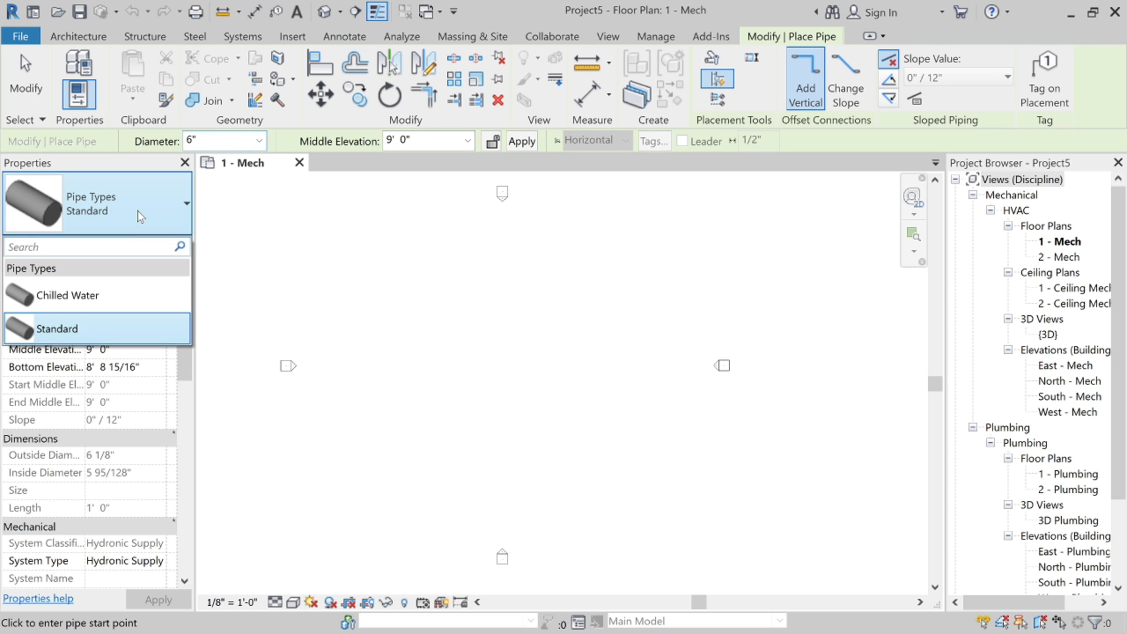
{"action": "left_click", "coordinate": [92, 328]}
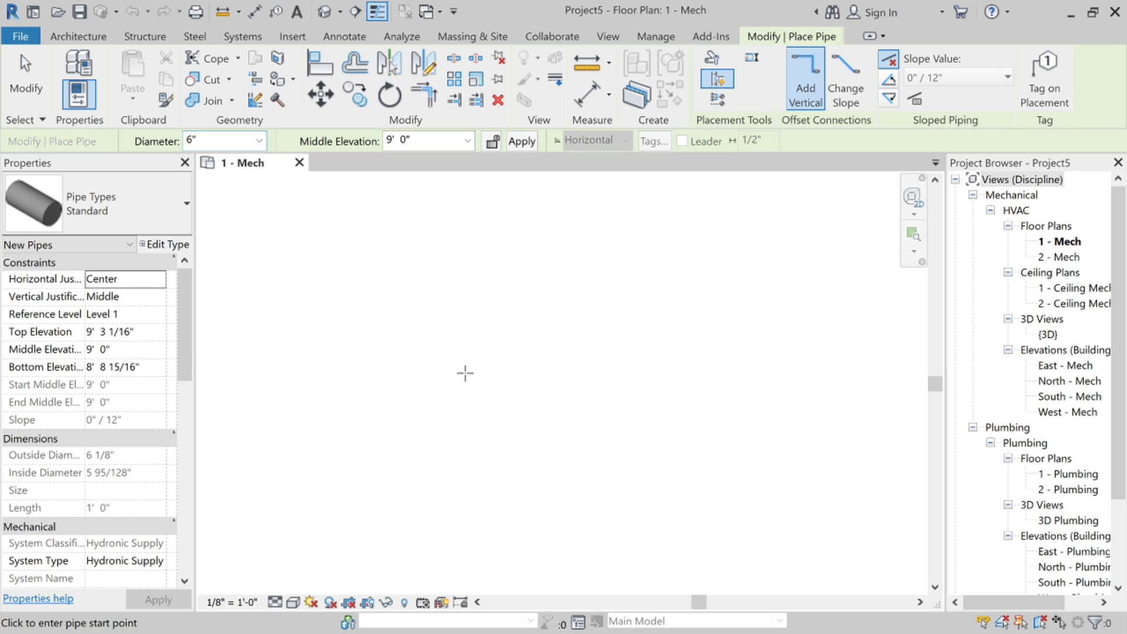
{"action": "left_click", "coordinate": [323, 297]}
{"action": "left_click", "coordinate": [398, 297]}
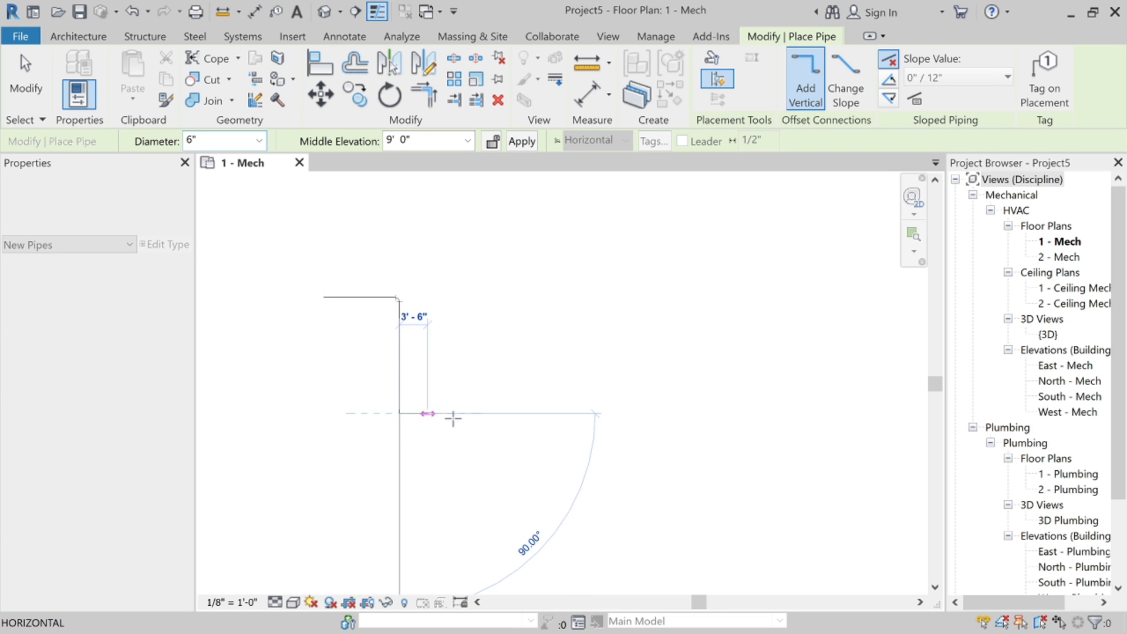
{"action": "left_click", "coordinate": [460, 417]}
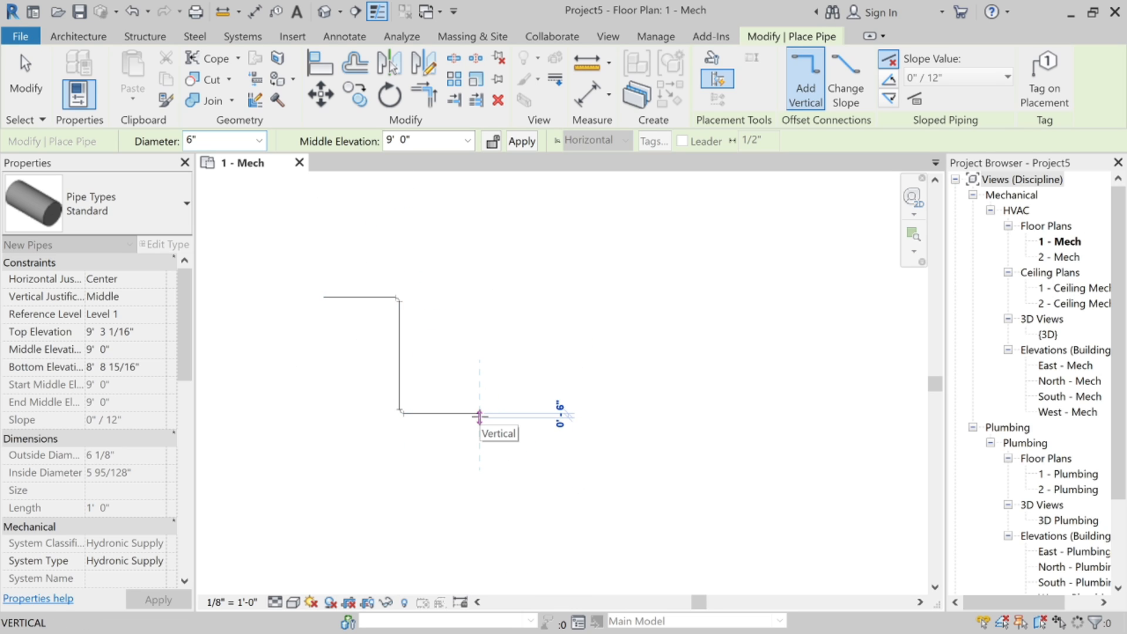
{"action": "left_click", "coordinate": [479, 416]}
{"action": "key", "text": "Escape"}
{"action": "key", "text": "Escape"}
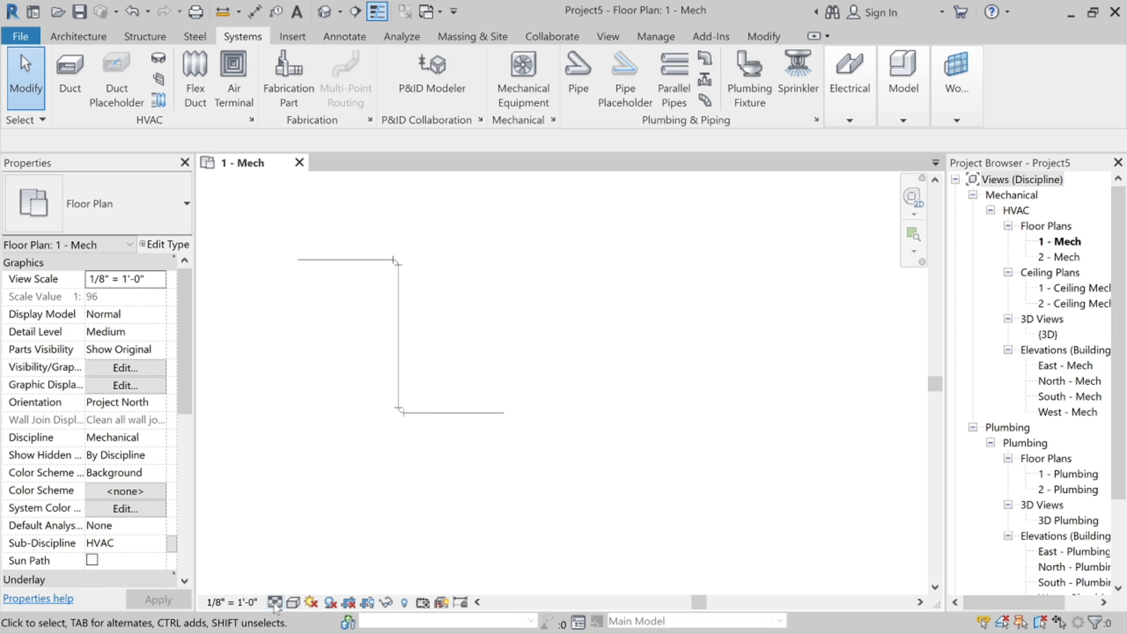
Step: Set the floor plan view to Fine detail level and the Shaded visual style
{"action": "left_click", "coordinate": [292, 602]}
{"action": "left_click", "coordinate": [297, 587]}
{"action": "left_click", "coordinate": [293, 602]}
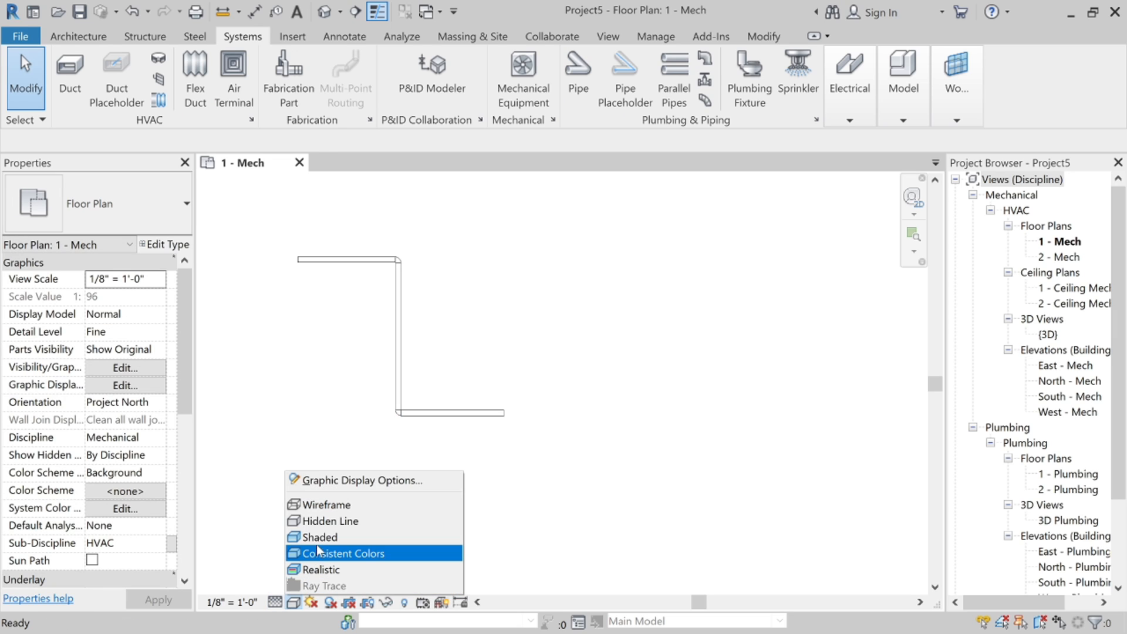
{"action": "left_click", "coordinate": [320, 534]}
{"action": "scroll", "coordinate": [346, 267], "scroll_direction": "up", "scroll_amount": 3}
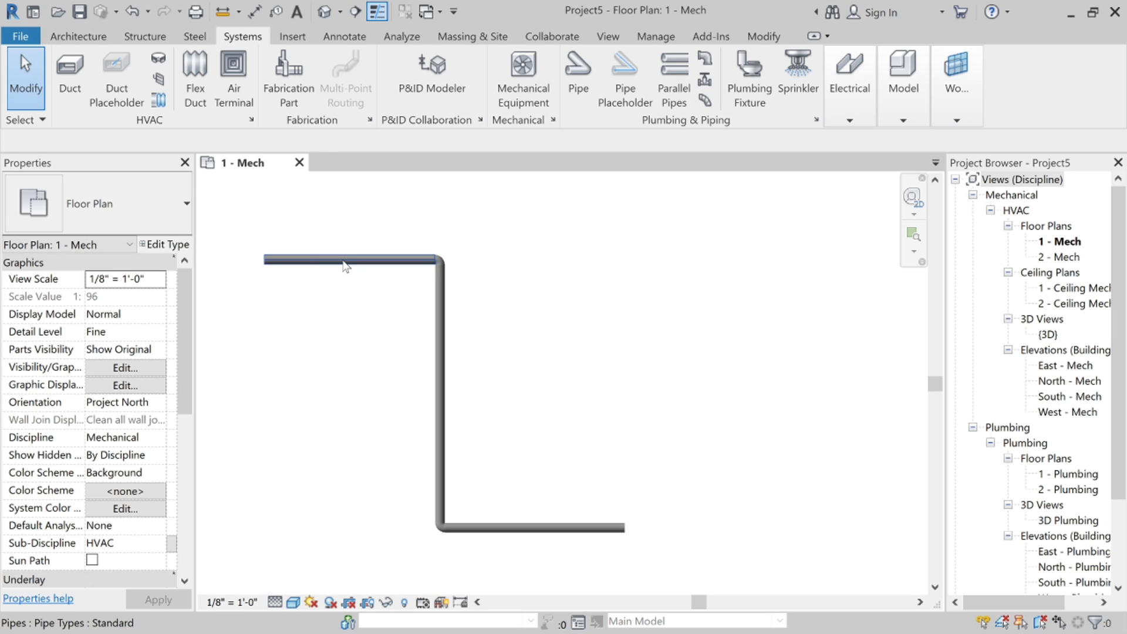
{"action": "scroll", "coordinate": [419, 278], "scroll_direction": "down", "scroll_amount": 3}
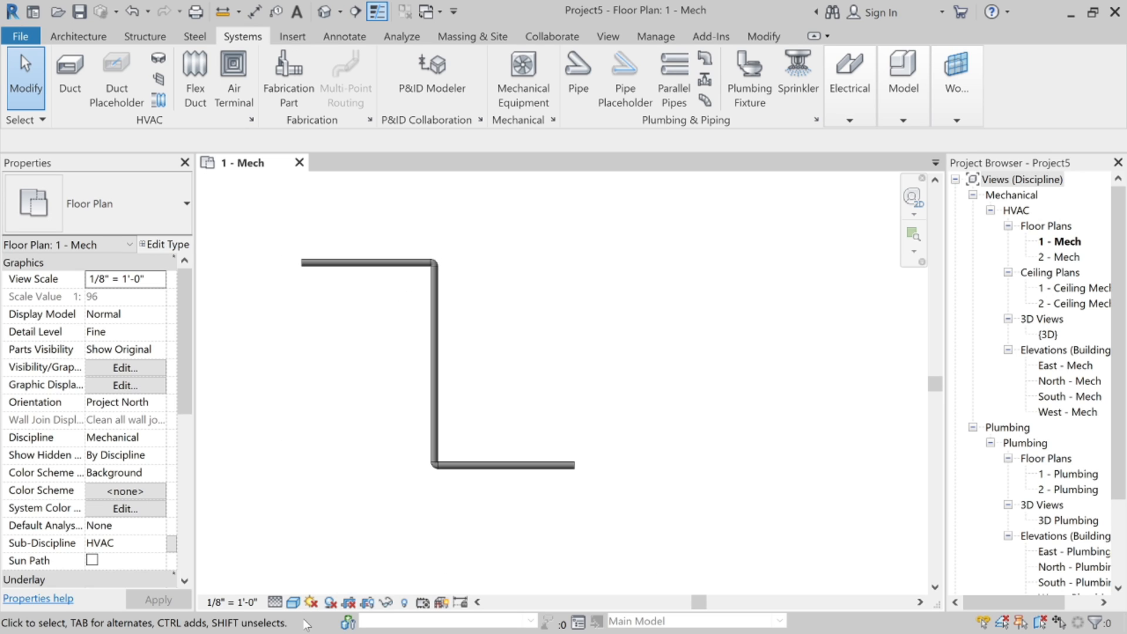
Step: Switch the floor plan's visual style to Realistic and inspect the pipe run closely
{"action": "left_click", "coordinate": [293, 603]}
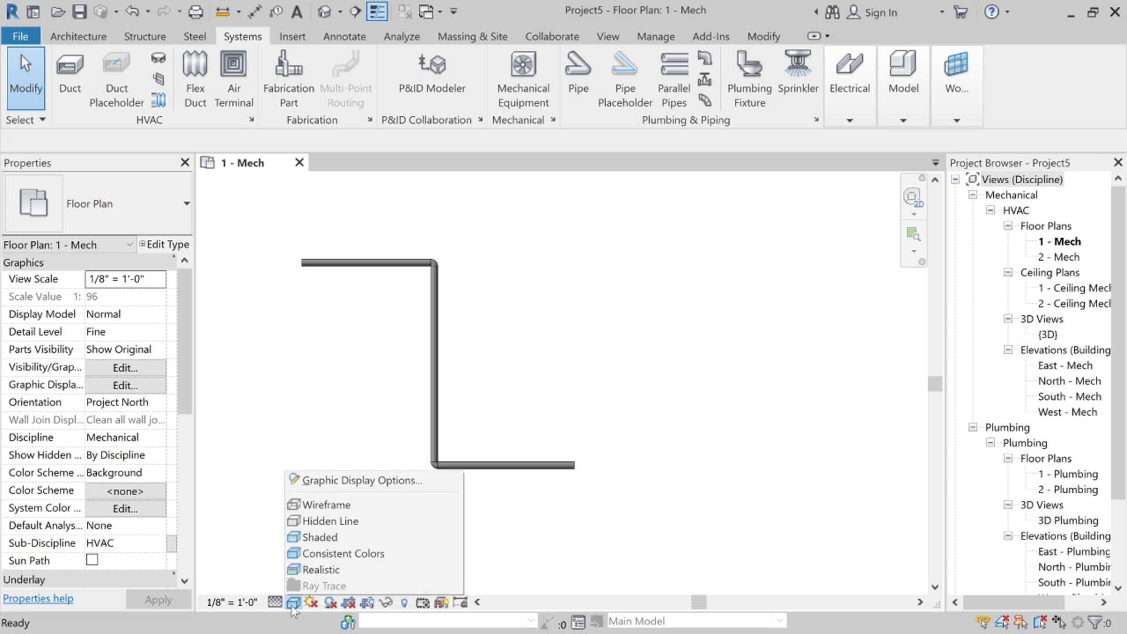
{"action": "left_click", "coordinate": [303, 570]}
{"action": "scroll", "coordinate": [375, 284], "scroll_direction": "up", "scroll_amount": 3}
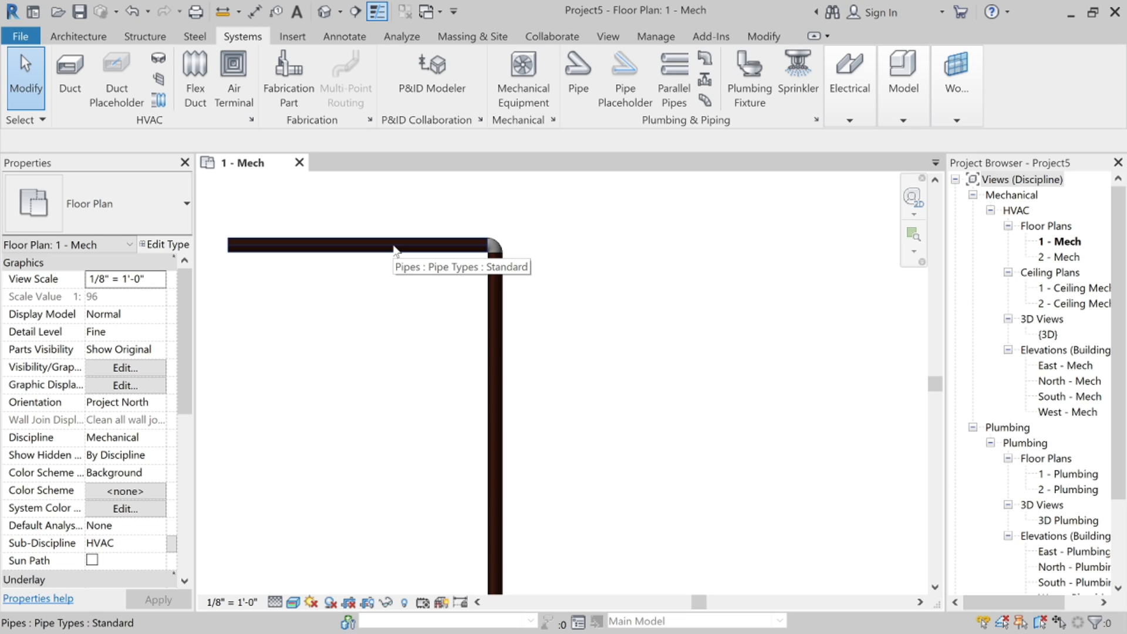
{"action": "scroll", "coordinate": [393, 250], "scroll_direction": "down", "scroll_amount": 1}
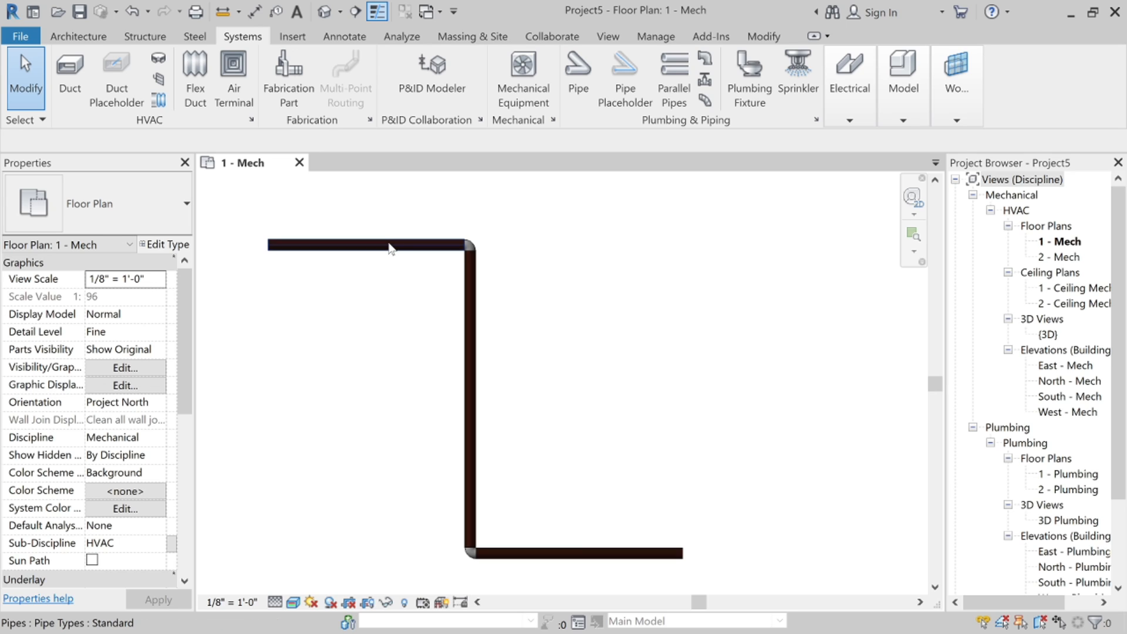
Step: Duplicate the Standard pipe type of the upper horizontal pipe under the name Sanitary Pipe 1
{"action": "left_click", "coordinate": [170, 245]}
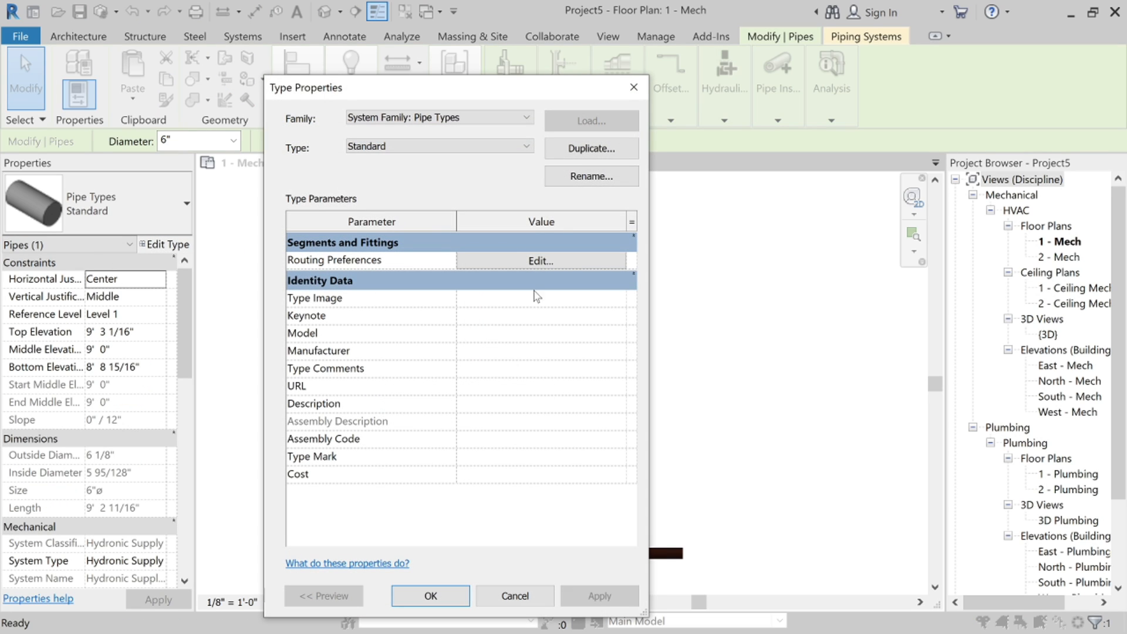
{"action": "left_click", "coordinate": [581, 156]}
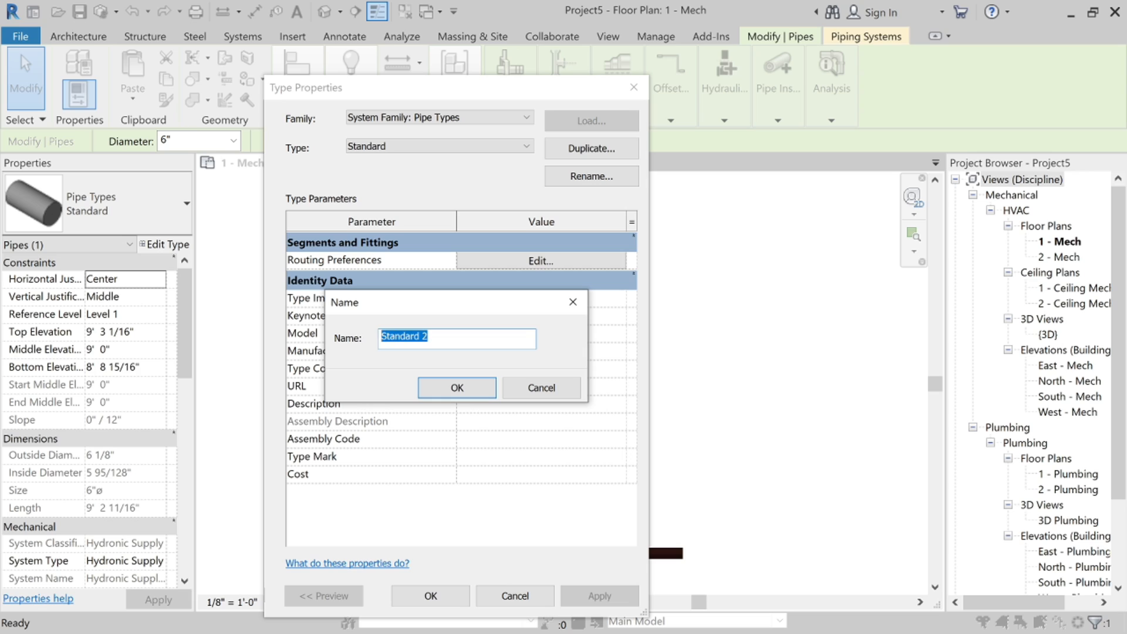
{"action": "type", "text": "Sanitary Pipe 1"}
{"action": "left_click", "coordinate": [456, 385]}
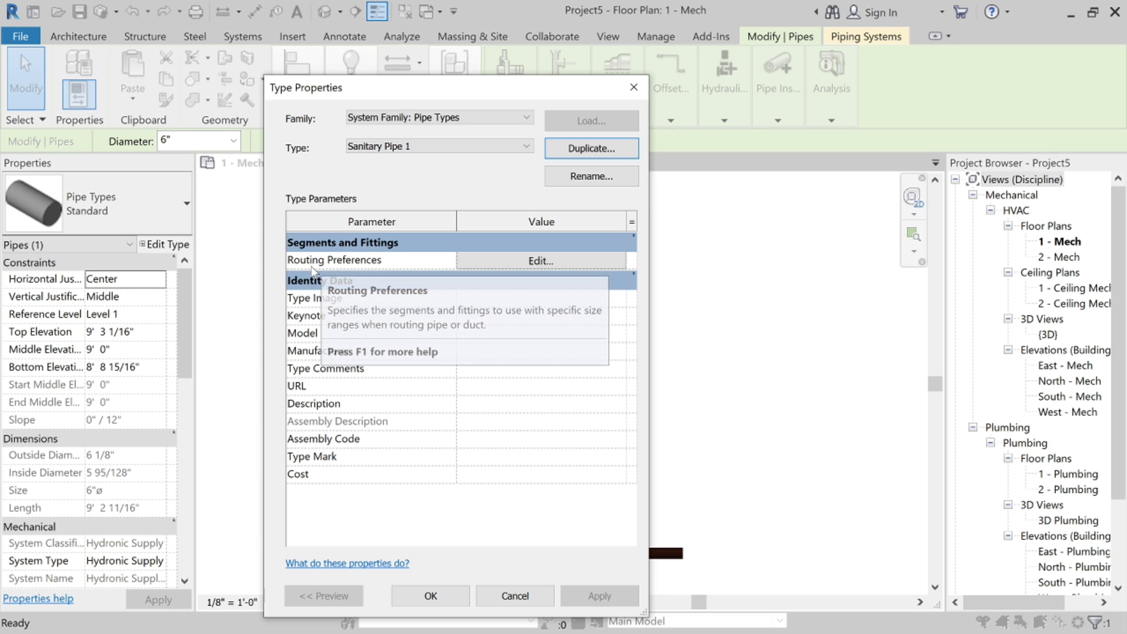
Step: In the routing preferences of Sanitary Pipe 1, set the pipe segment to Polyvinyl Chloride - Rigid - Schedule 40
{"action": "left_click", "coordinate": [510, 263]}
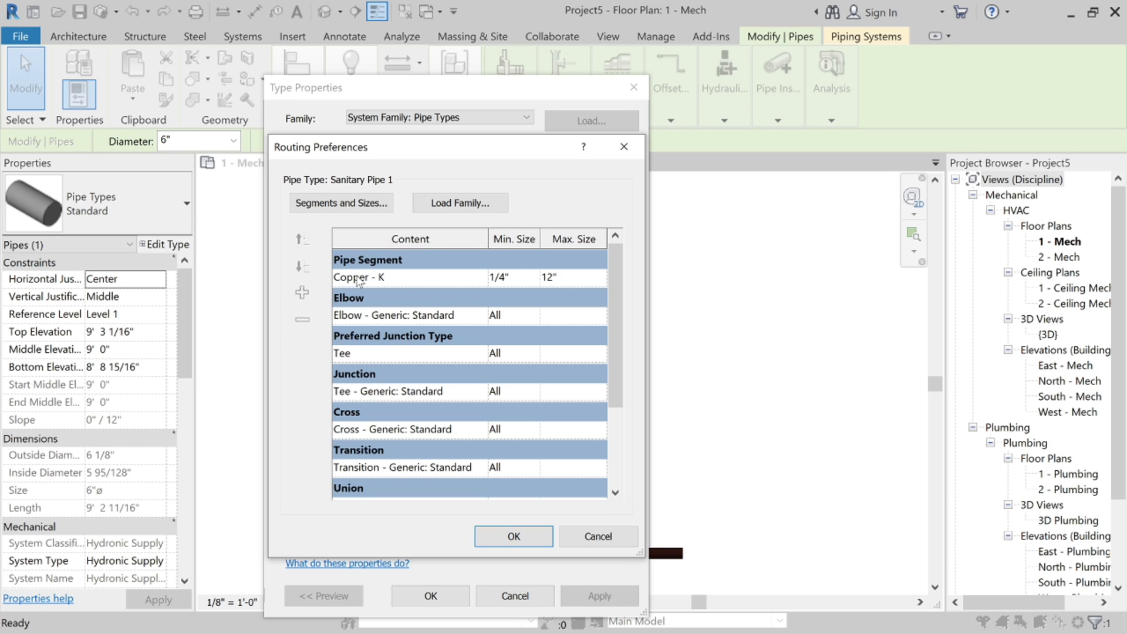
{"action": "left_click", "coordinate": [485, 284]}
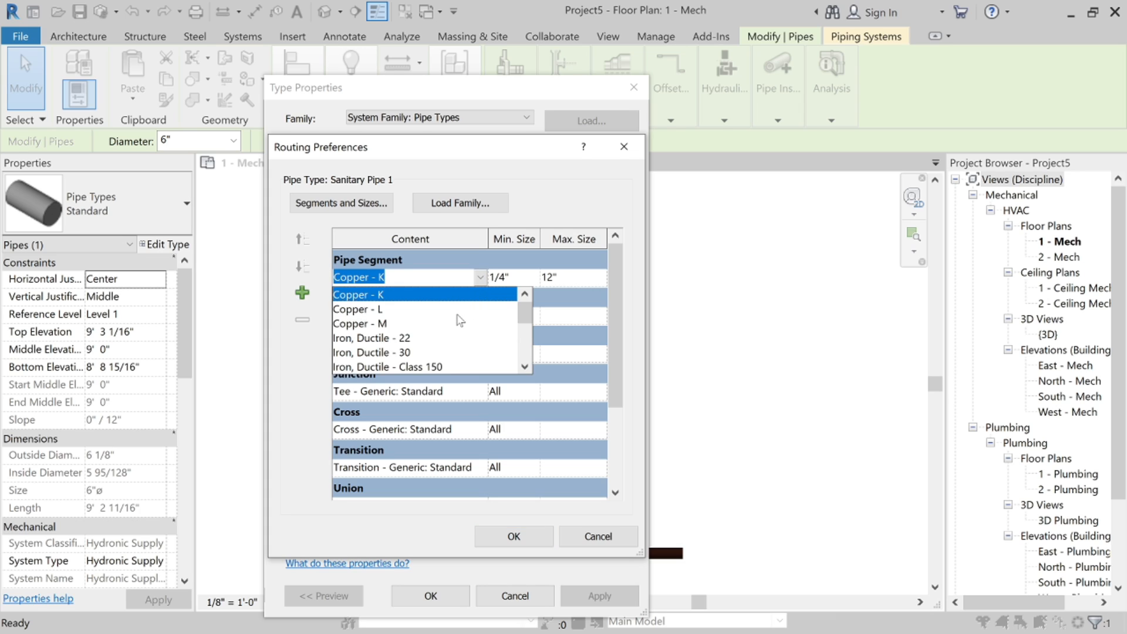
{"action": "scroll", "coordinate": [459, 322], "scroll_direction": "down", "scroll_amount": 3}
{"action": "scroll", "coordinate": [458, 320], "scroll_direction": "down", "scroll_amount": 1}
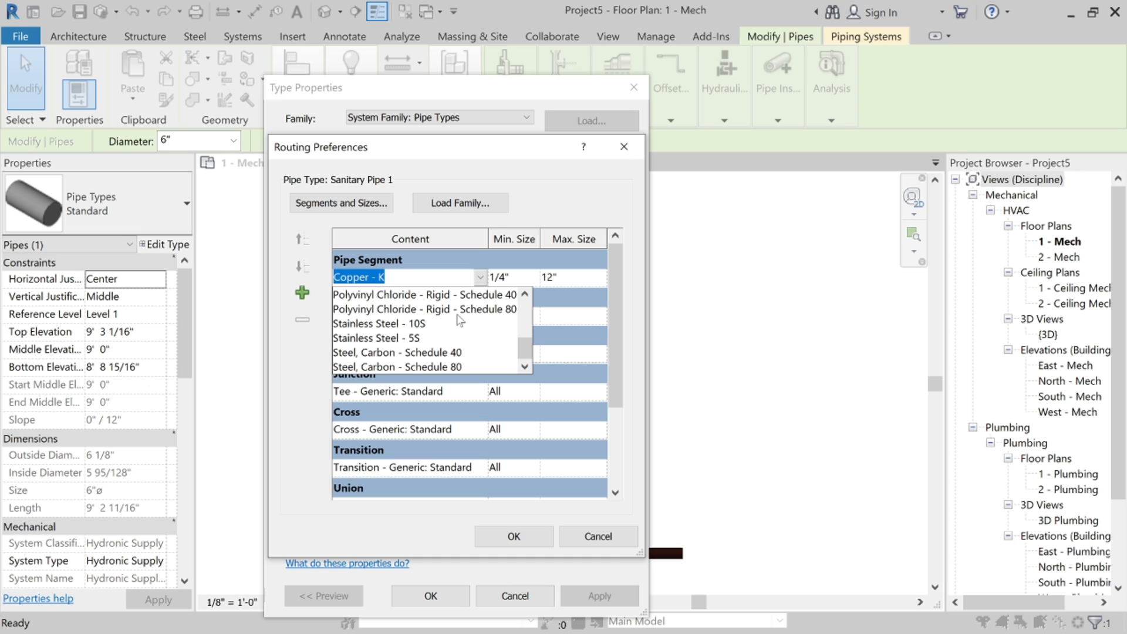
{"action": "scroll", "coordinate": [459, 320], "scroll_direction": "up", "scroll_amount": 3}
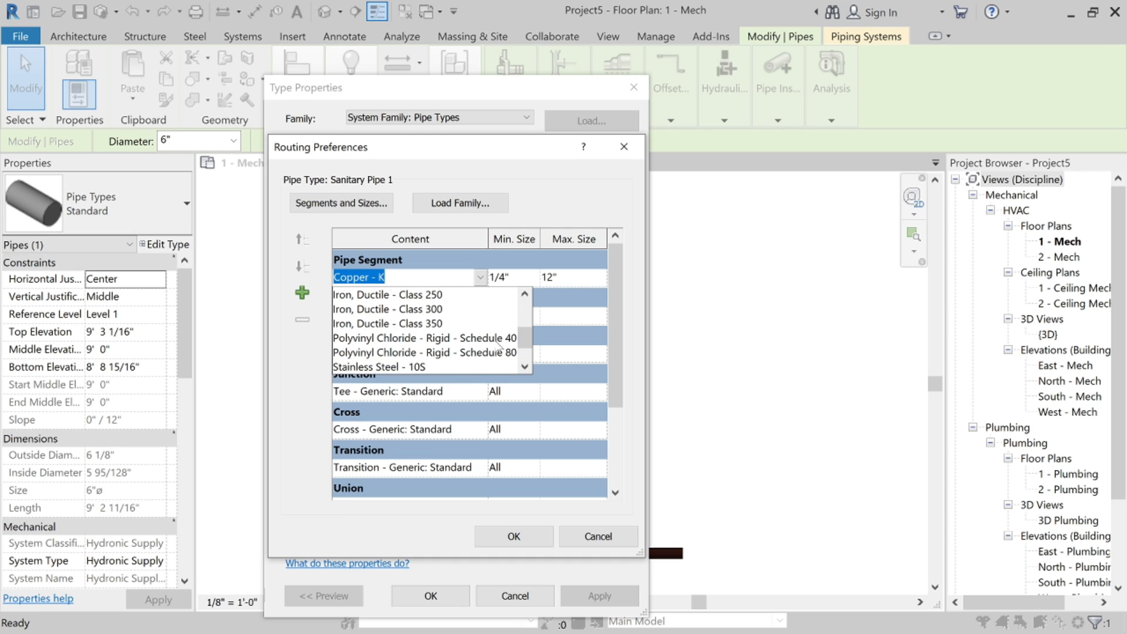
{"action": "left_click", "coordinate": [388, 340]}
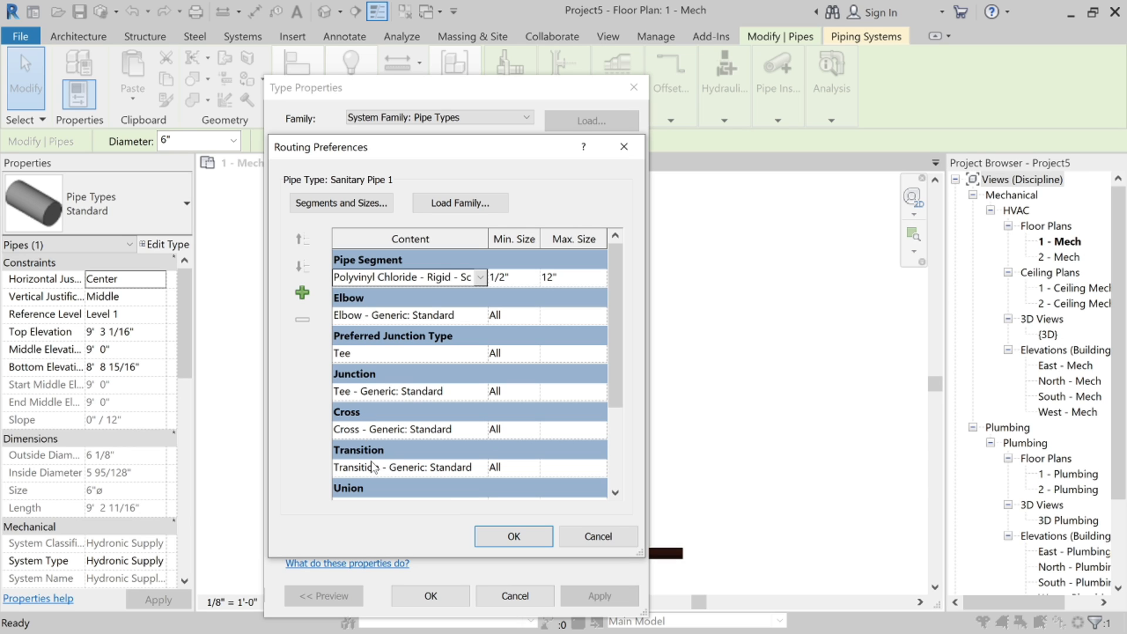
{"action": "left_click", "coordinate": [463, 204]}
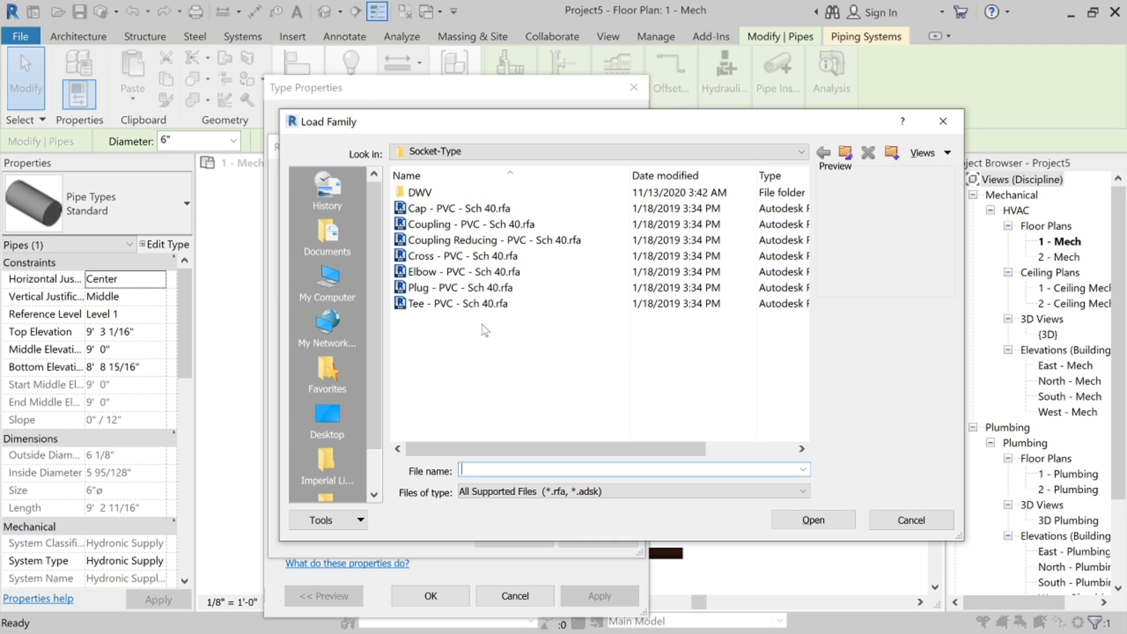
{"action": "left_click", "coordinate": [457, 153]}
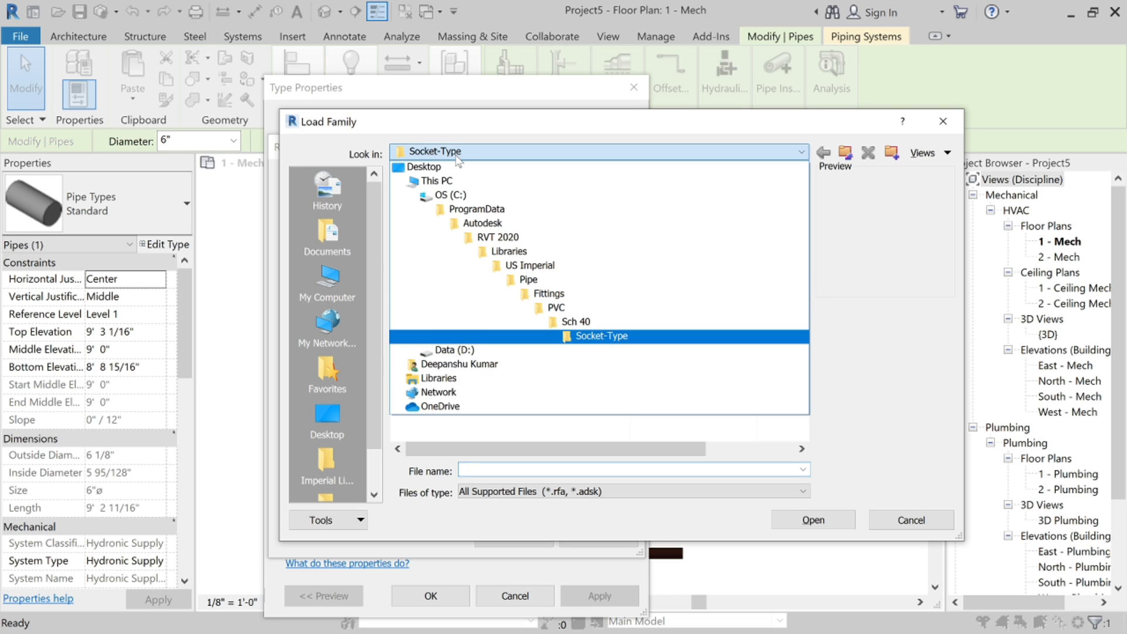
{"action": "key", "text": "Escape"}
{"action": "key", "text": "Escape"}
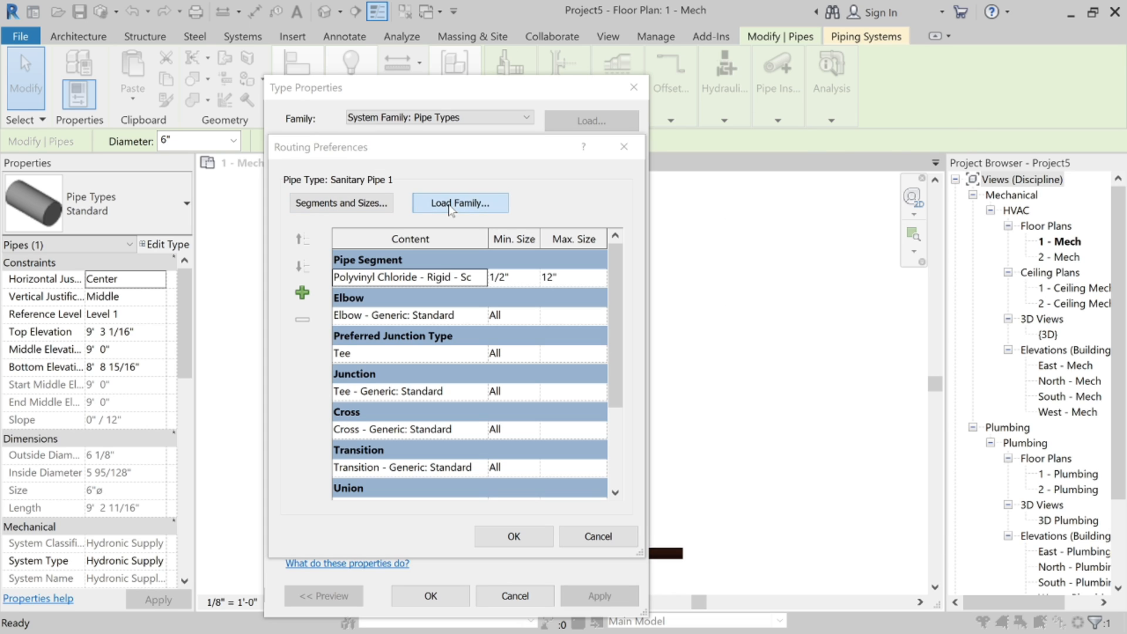
Step: Start loading pipe fitting families and browse the RVT 2020 libraries to the US Imperial Pipe folder
{"action": "left_click", "coordinate": [452, 202]}
{"action": "left_click_drag", "start_coordinate": [493, 339], "coordinate": [415, 209]}
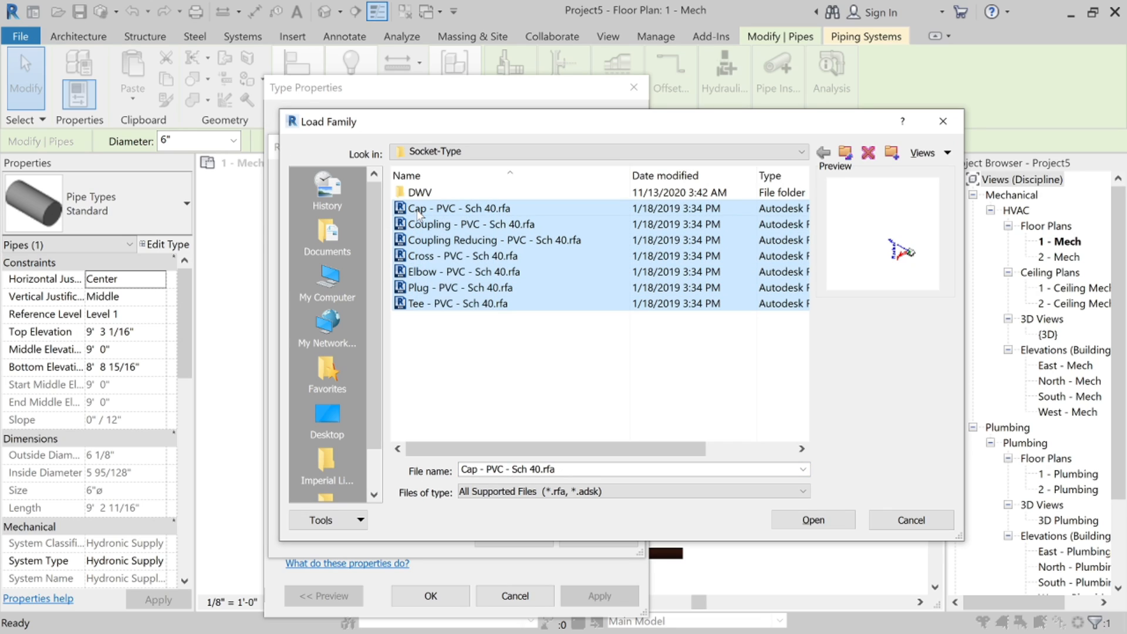
{"action": "left_click", "coordinate": [492, 375]}
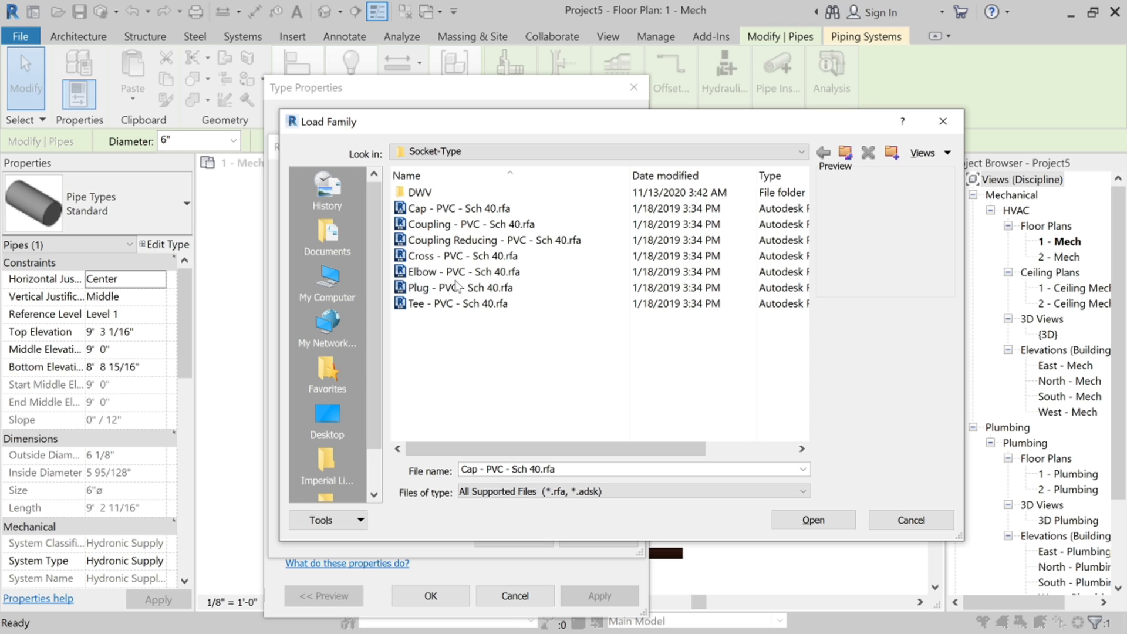
{"action": "left_click", "coordinate": [444, 154]}
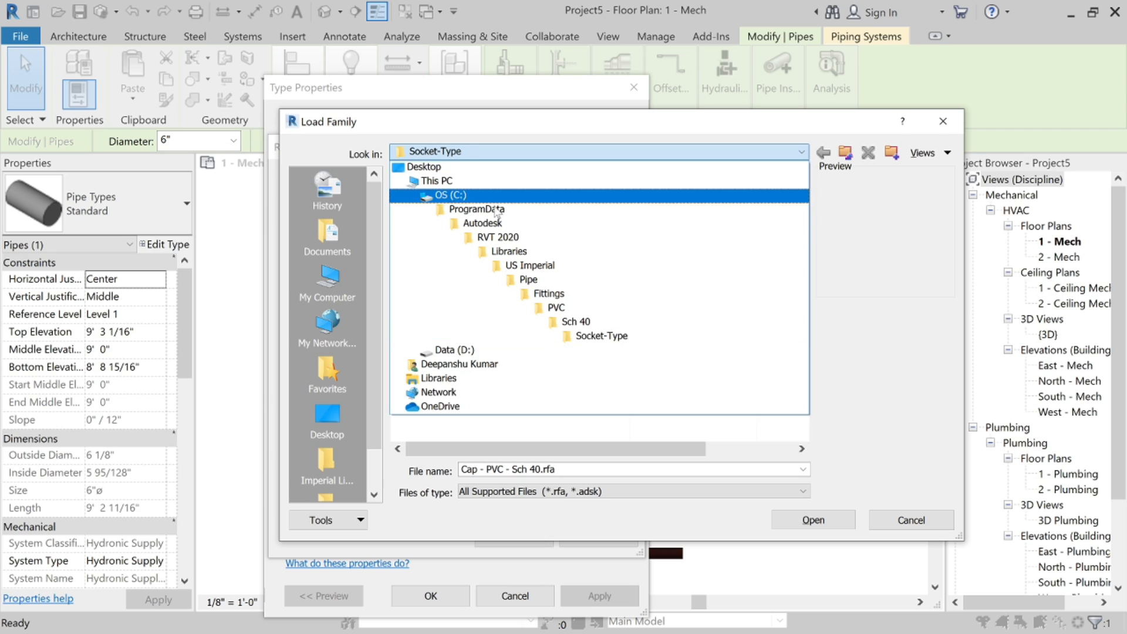
{"action": "left_click", "coordinate": [487, 223]}
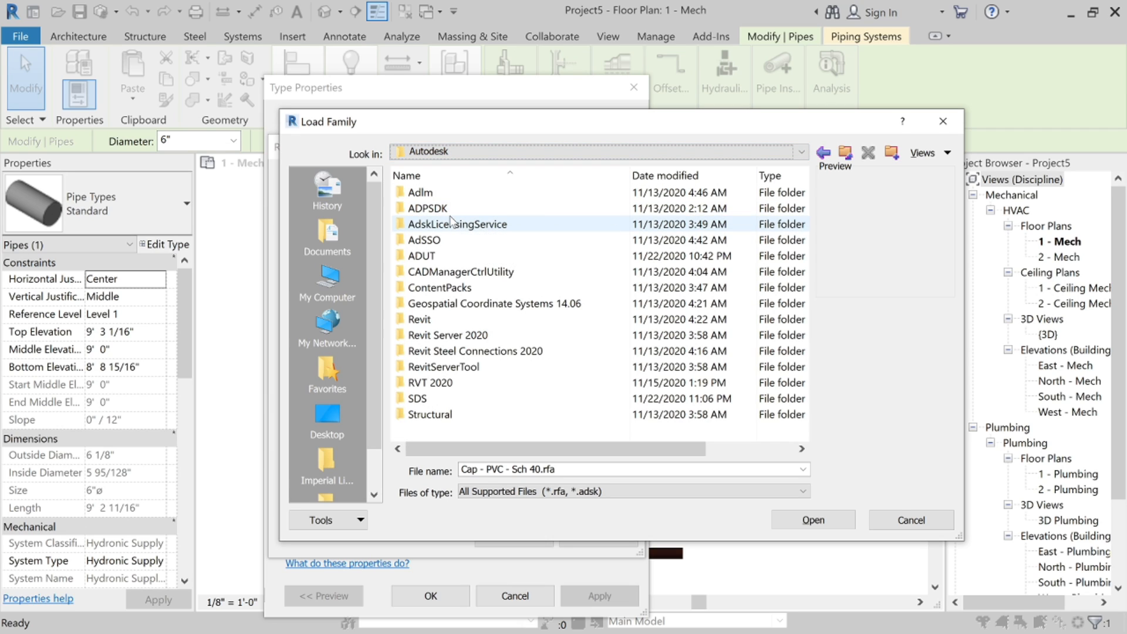
{"action": "double_click", "coordinate": [431, 384]}
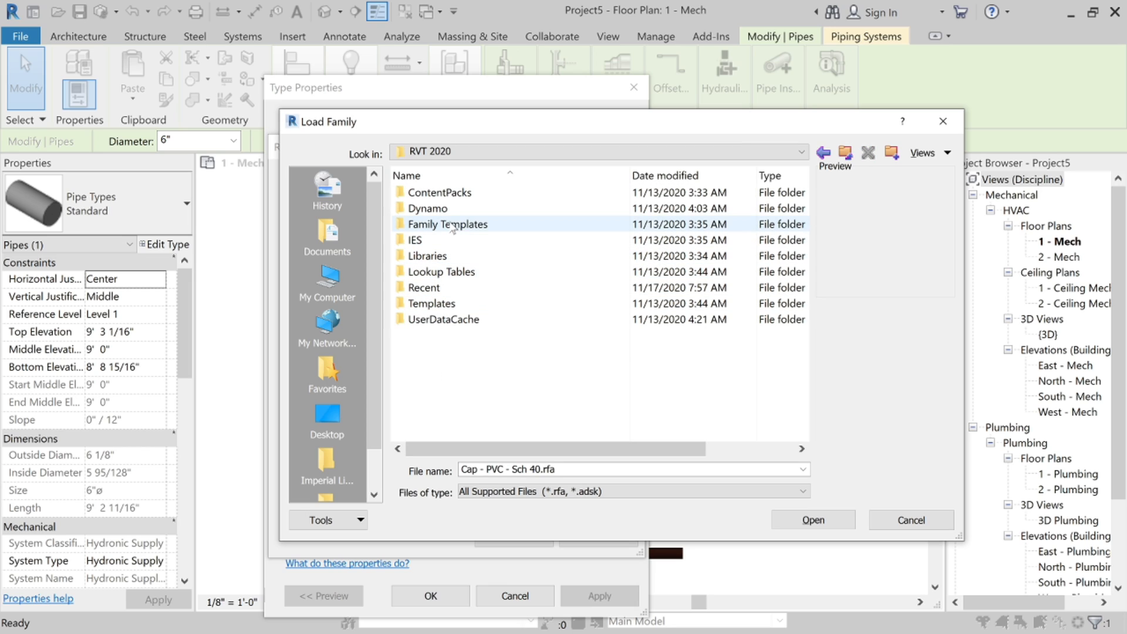
{"action": "double_click", "coordinate": [441, 258]}
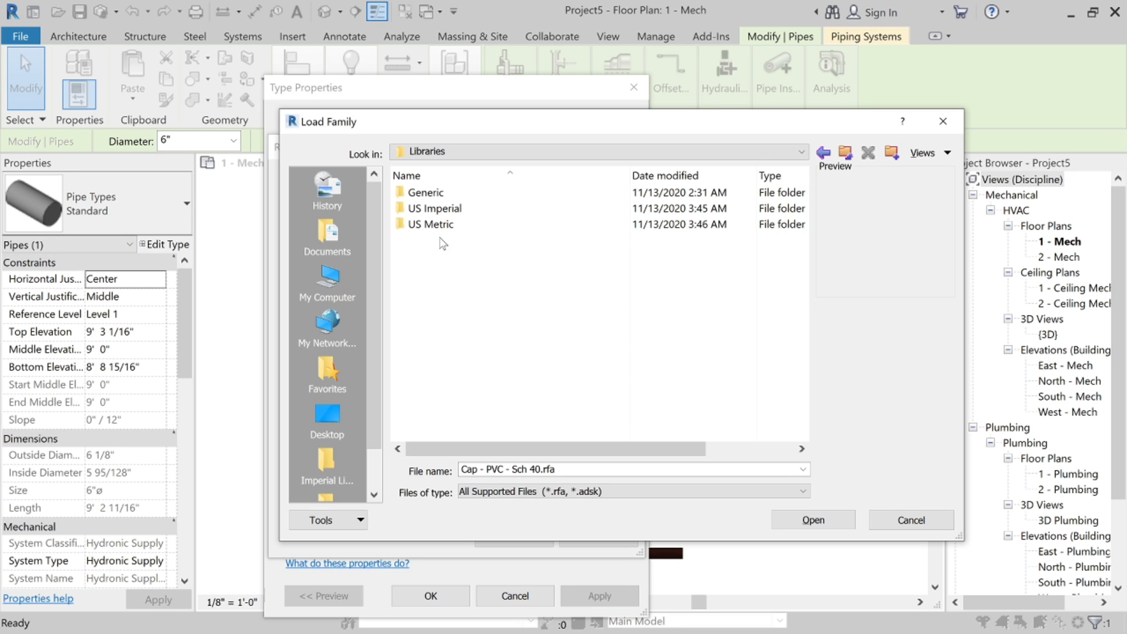
{"action": "double_click", "coordinate": [422, 209]}
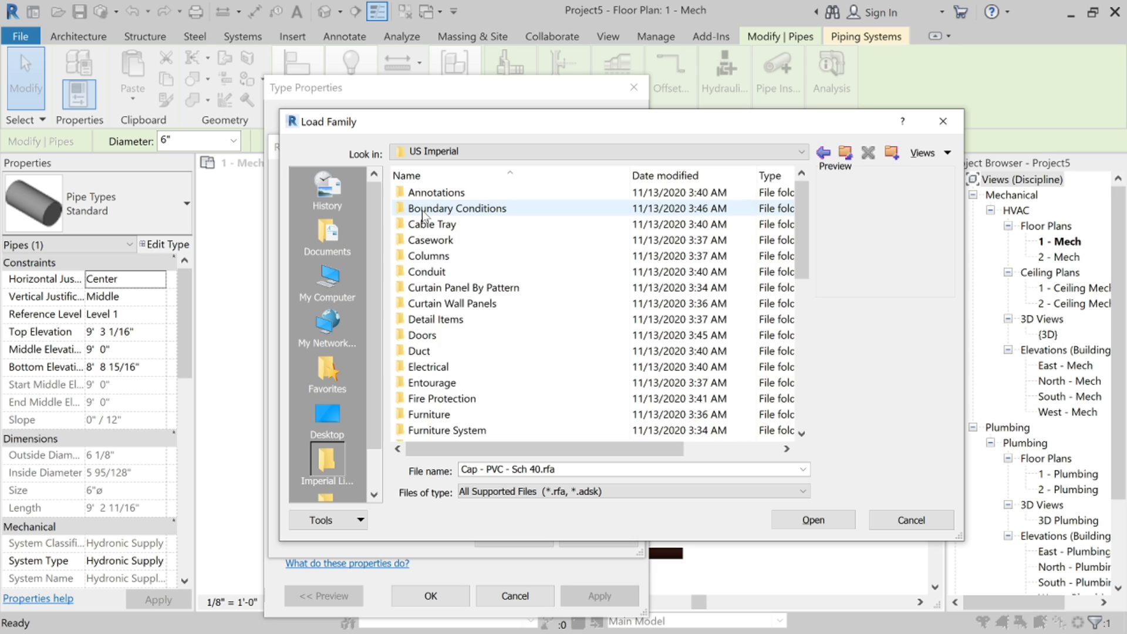
{"action": "scroll", "coordinate": [444, 336], "scroll_direction": "down", "scroll_amount": 4}
{"action": "left_click", "coordinate": [424, 319]}
{"action": "double_click", "coordinate": [424, 321]}
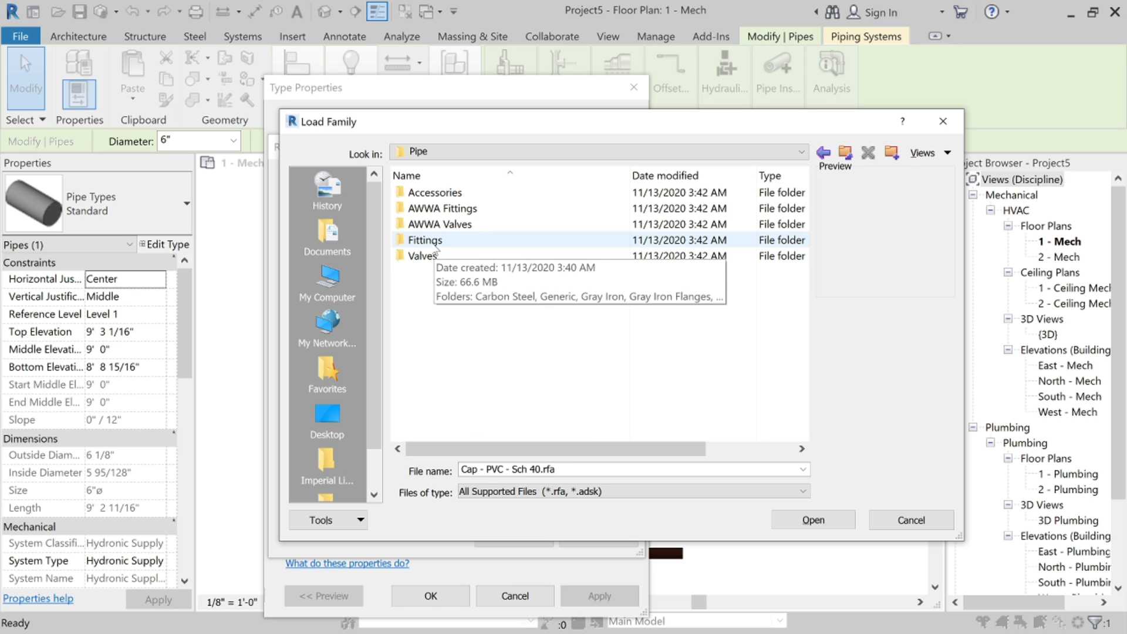
Step: Try to load all seven PVC - Sch 40 fitting families from the Fittings > PVC > Sch 40 > Socket-Type folder
{"action": "double_click", "coordinate": [425, 240]}
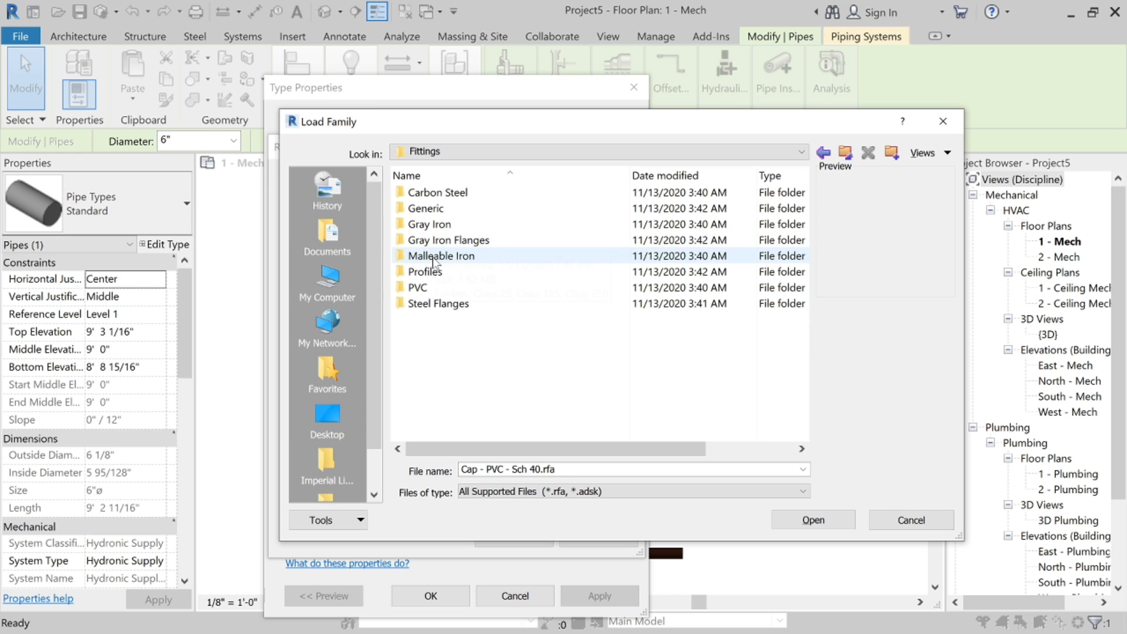
{"action": "double_click", "coordinate": [429, 287]}
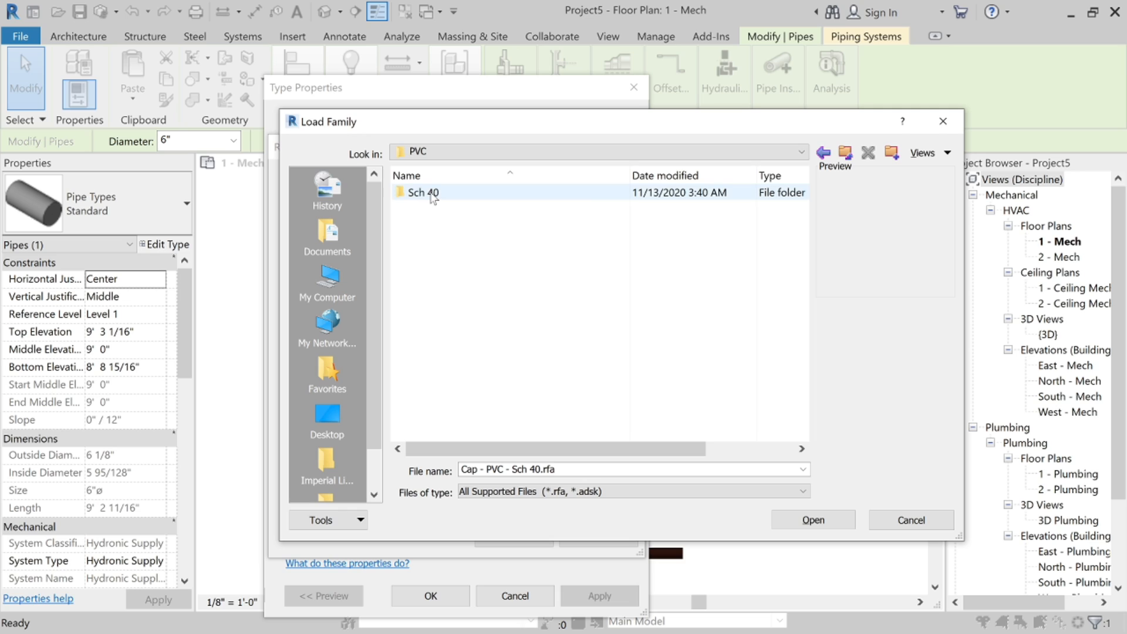
{"action": "double_click", "coordinate": [426, 193]}
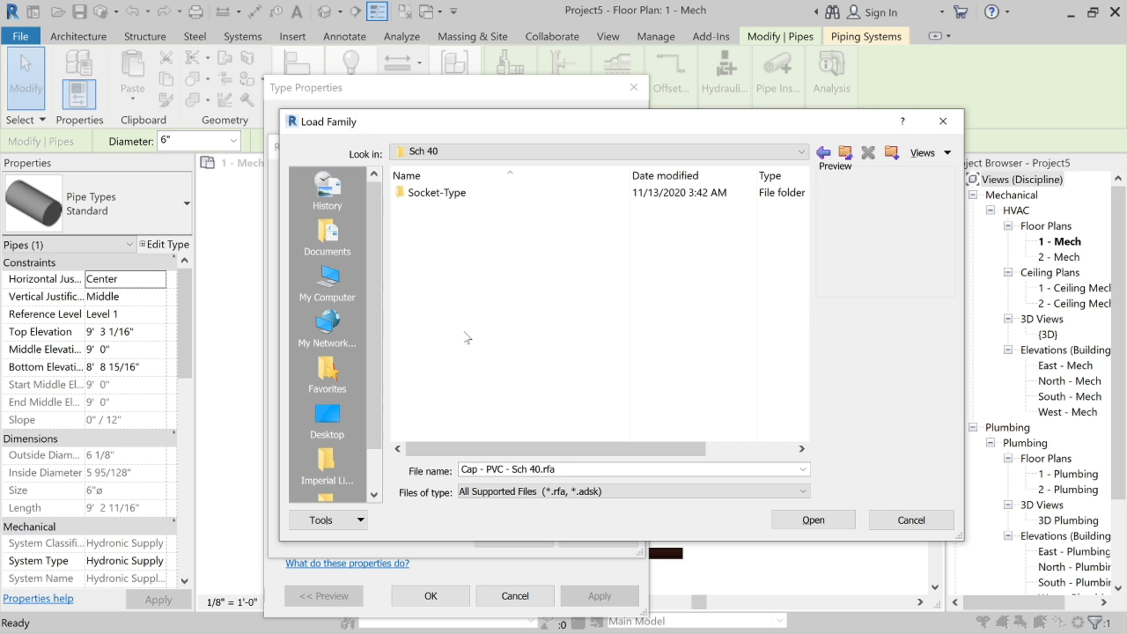
{"action": "double_click", "coordinate": [444, 196]}
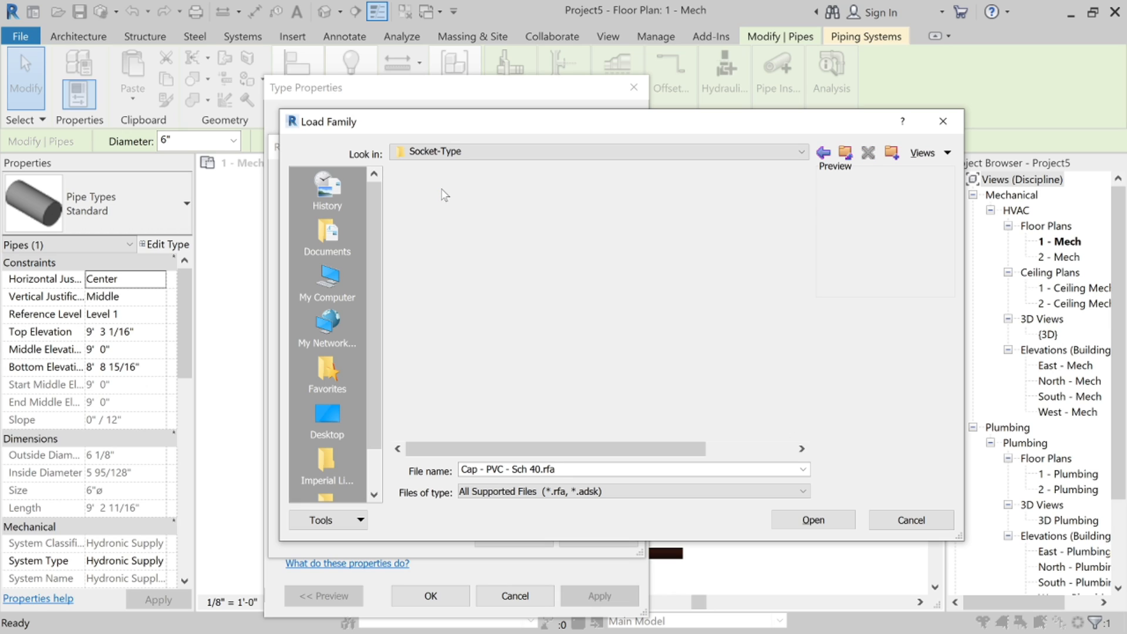
{"action": "left_click_drag", "start_coordinate": [496, 354], "coordinate": [418, 203]}
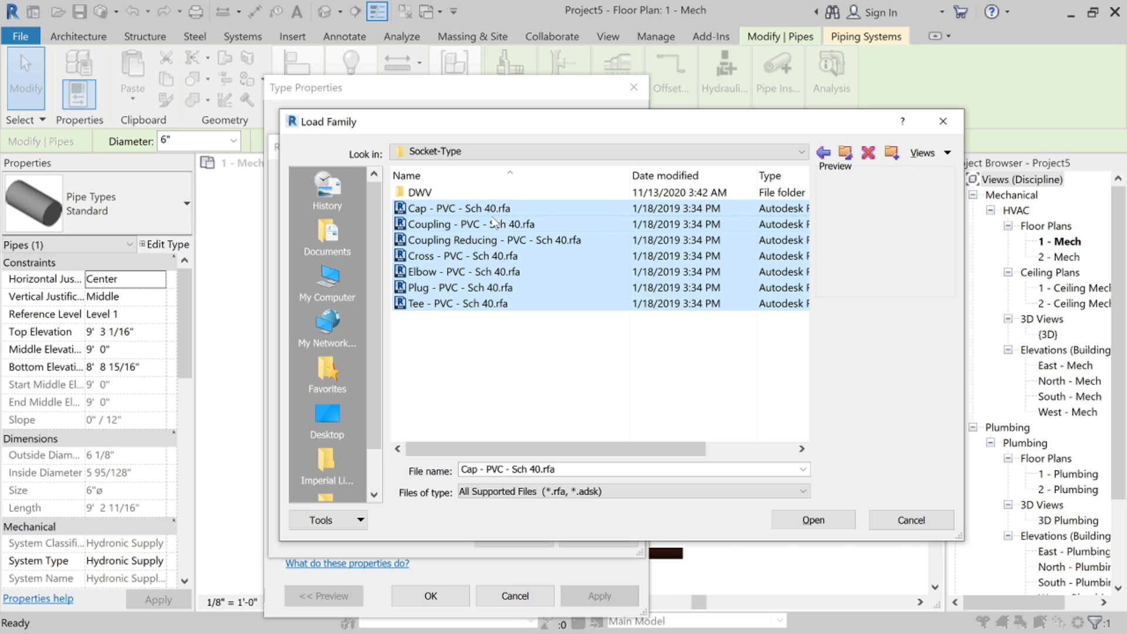
{"action": "left_click", "coordinate": [828, 520]}
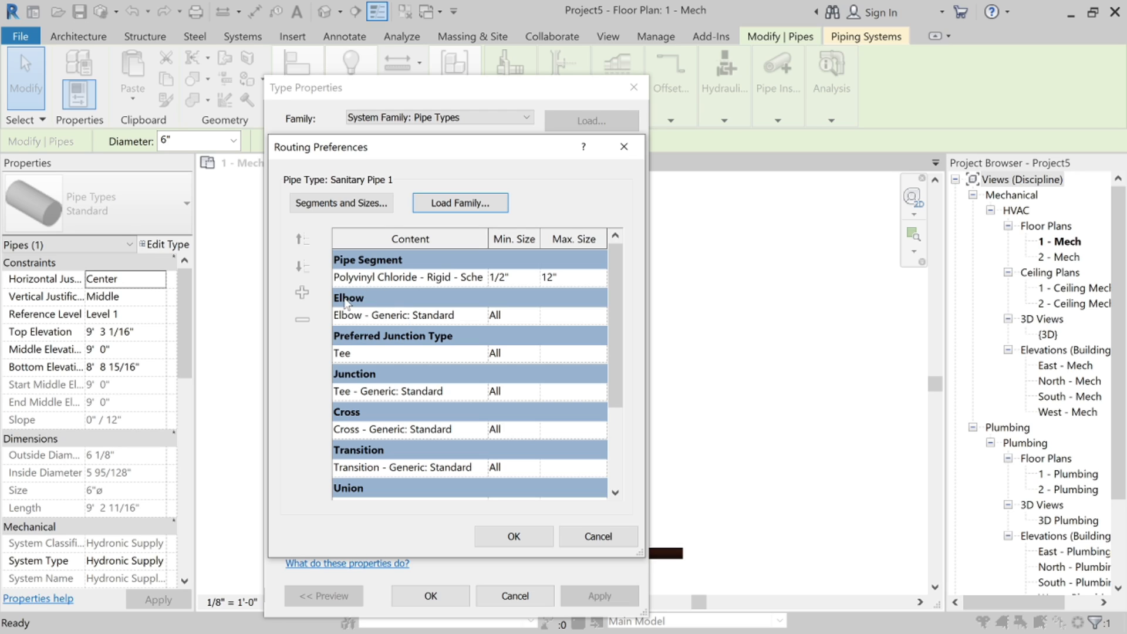
Step: Set the elbow fitting in the routing preferences to None
{"action": "left_click", "coordinate": [484, 317]}
{"action": "left_click", "coordinate": [480, 315]}
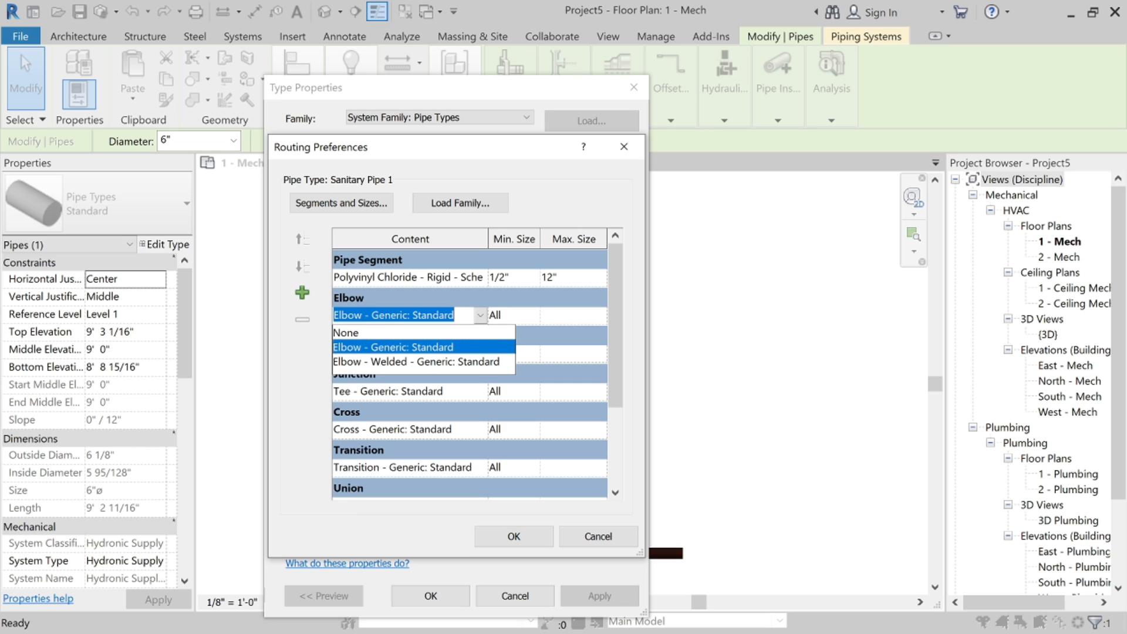
{"action": "left_click", "coordinate": [421, 332]}
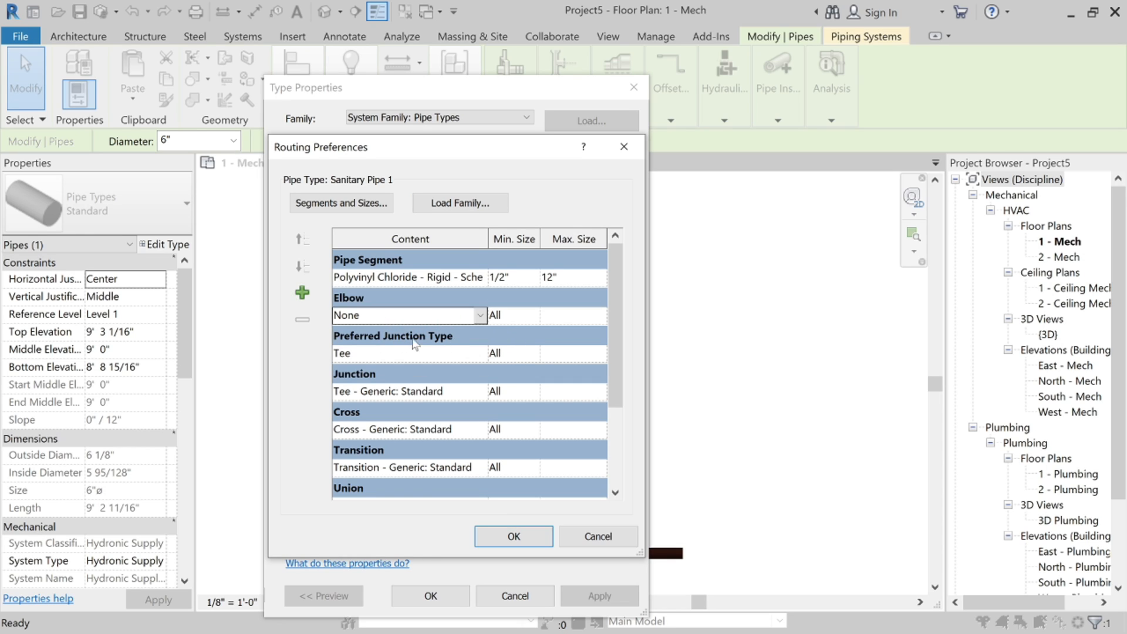
Step: Load the cap, coupling, reducing coupling, cross, elbow, plug and tee PVC - Sch 40 families from the Socket-Type folder
{"action": "left_click", "coordinate": [459, 203]}
{"action": "left_click_drag", "start_coordinate": [529, 359], "coordinate": [437, 209]}
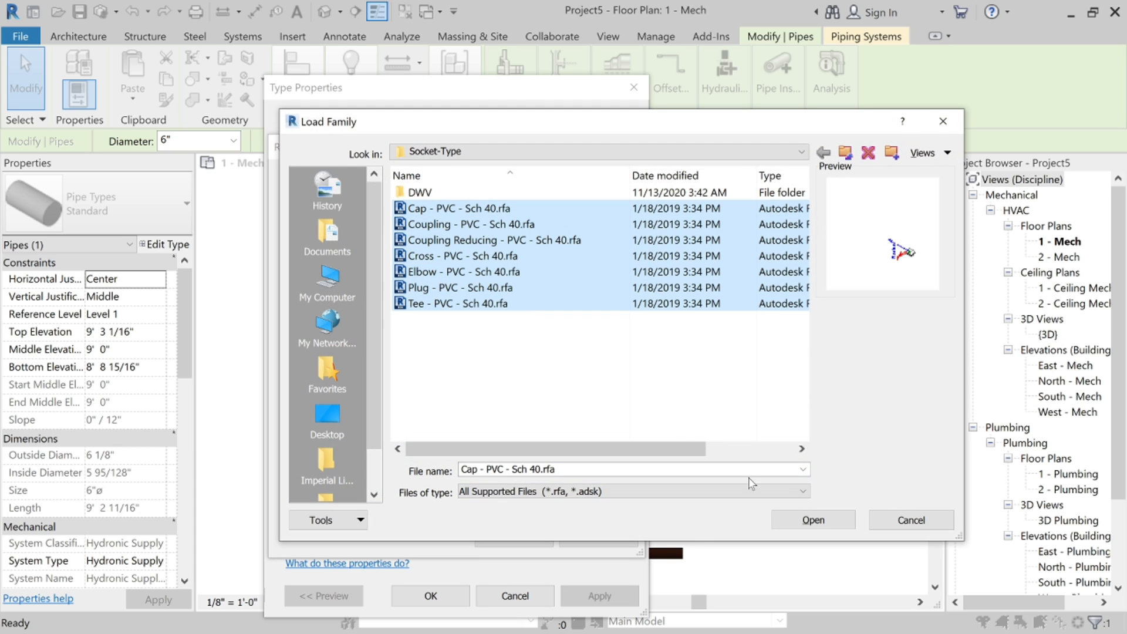
{"action": "left_click", "coordinate": [812, 520]}
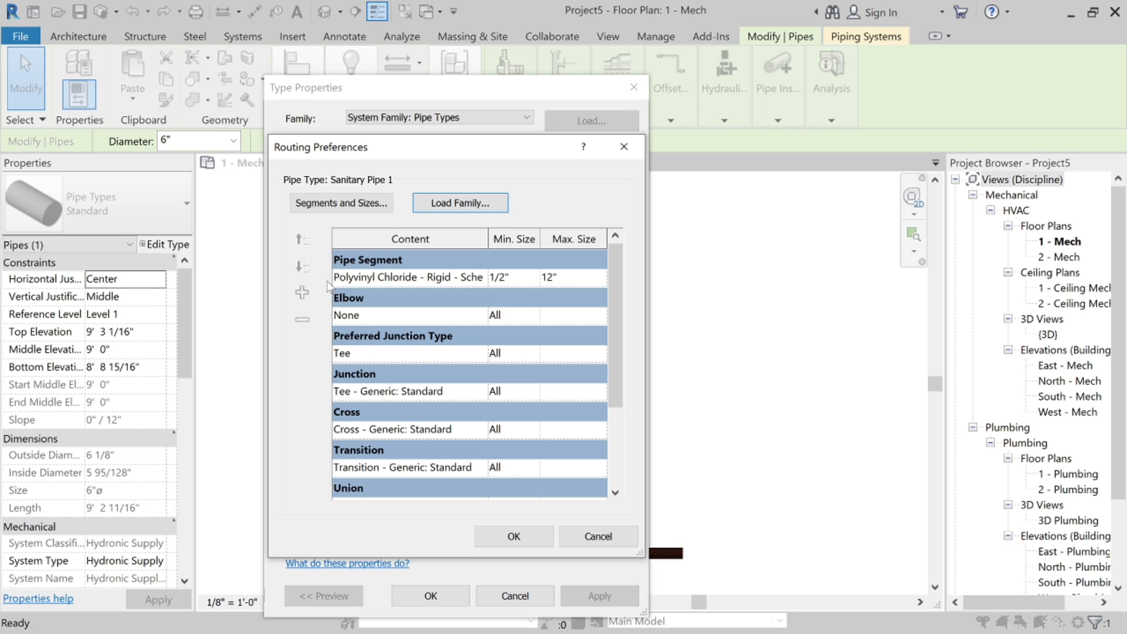
Step: Set the elbow to Elbow - PVC - Sch 40: Standard and the junction to Tee - PVC - Sch 40: Standard
{"action": "left_click", "coordinate": [481, 317]}
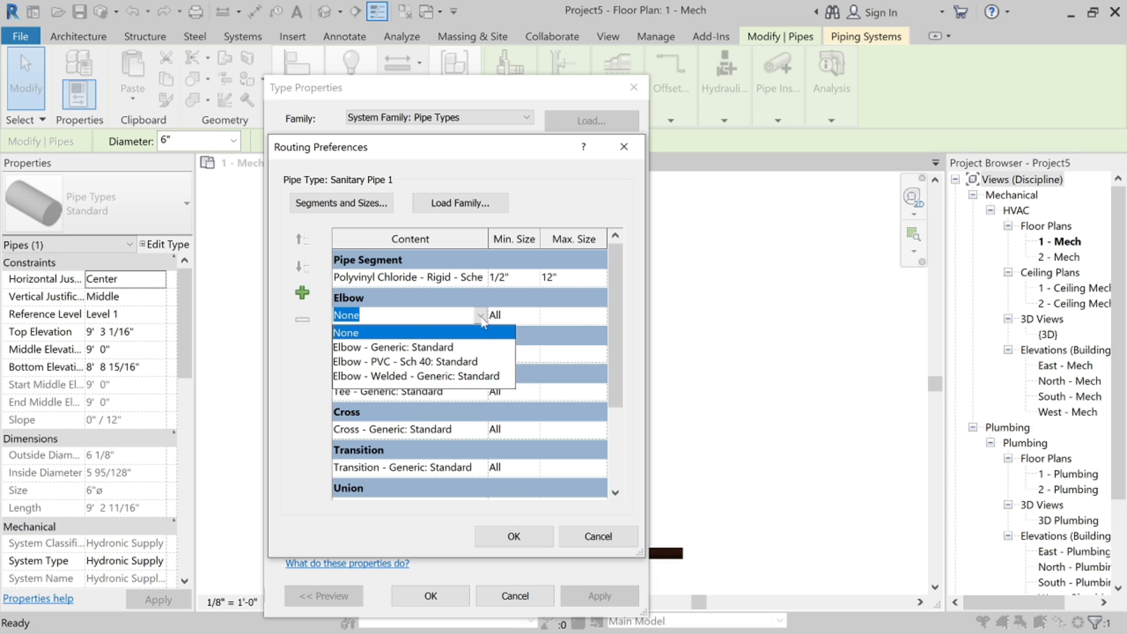
{"action": "left_click", "coordinate": [399, 362]}
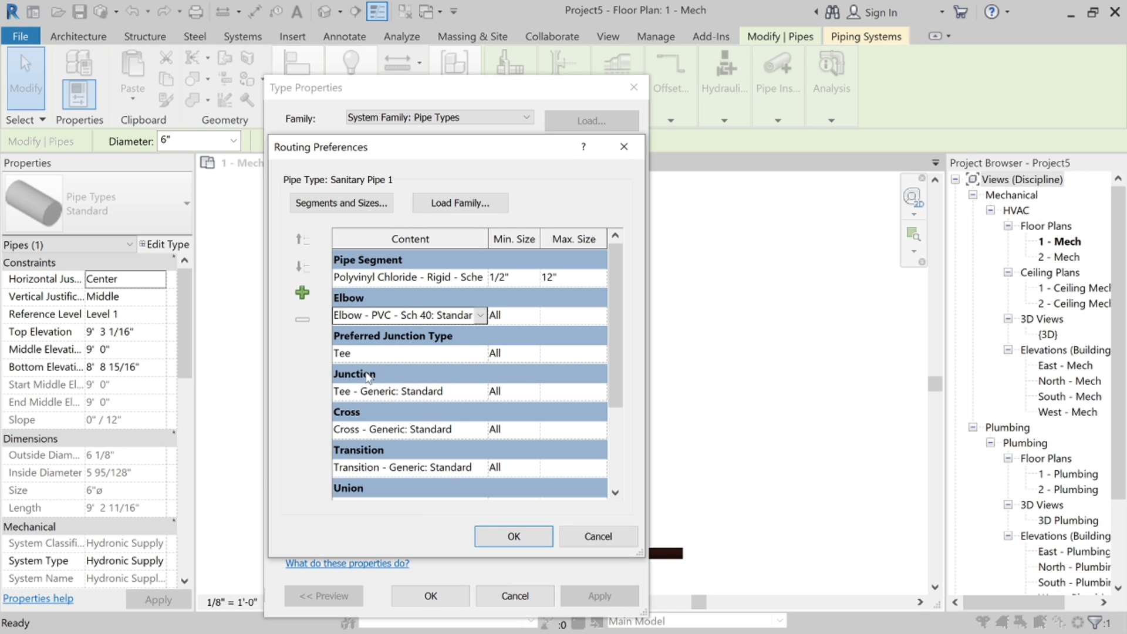
{"action": "left_click", "coordinate": [480, 392]}
{"action": "left_click", "coordinate": [480, 391]}
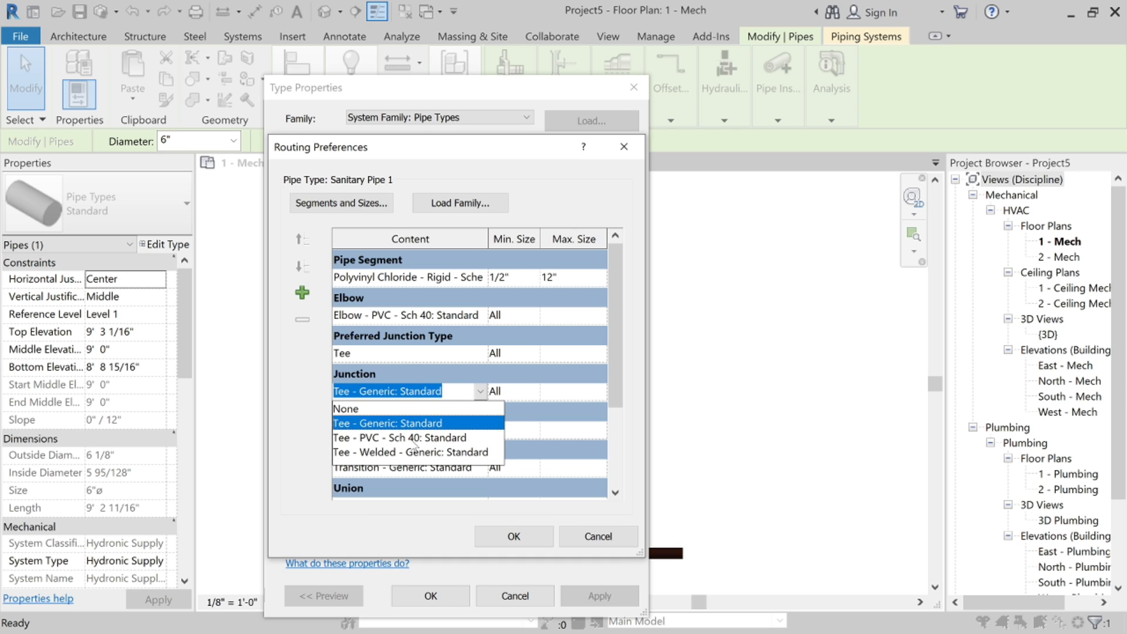
{"action": "left_click", "coordinate": [413, 439]}
Step: Set the cross to Cross - PVC - Sch 40: Standard and the transition to Coupling Reducing - PVC - Sch 40: Standard
{"action": "left_click", "coordinate": [480, 429]}
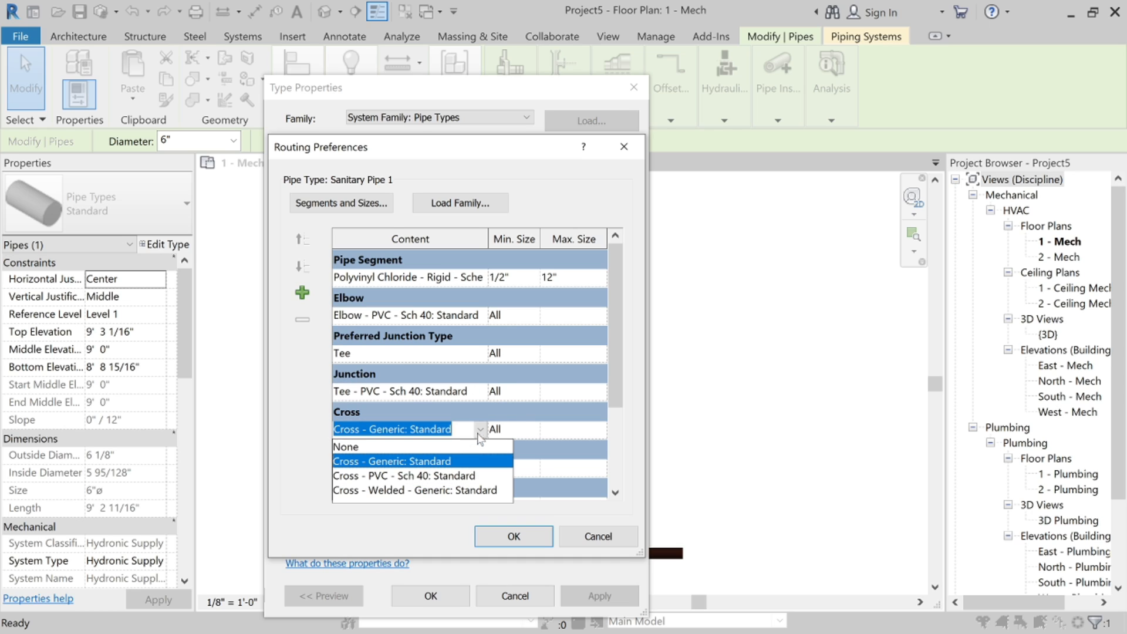
{"action": "left_click", "coordinate": [411, 475]}
{"action": "scroll", "coordinate": [479, 430], "scroll_direction": "down", "scroll_amount": 2}
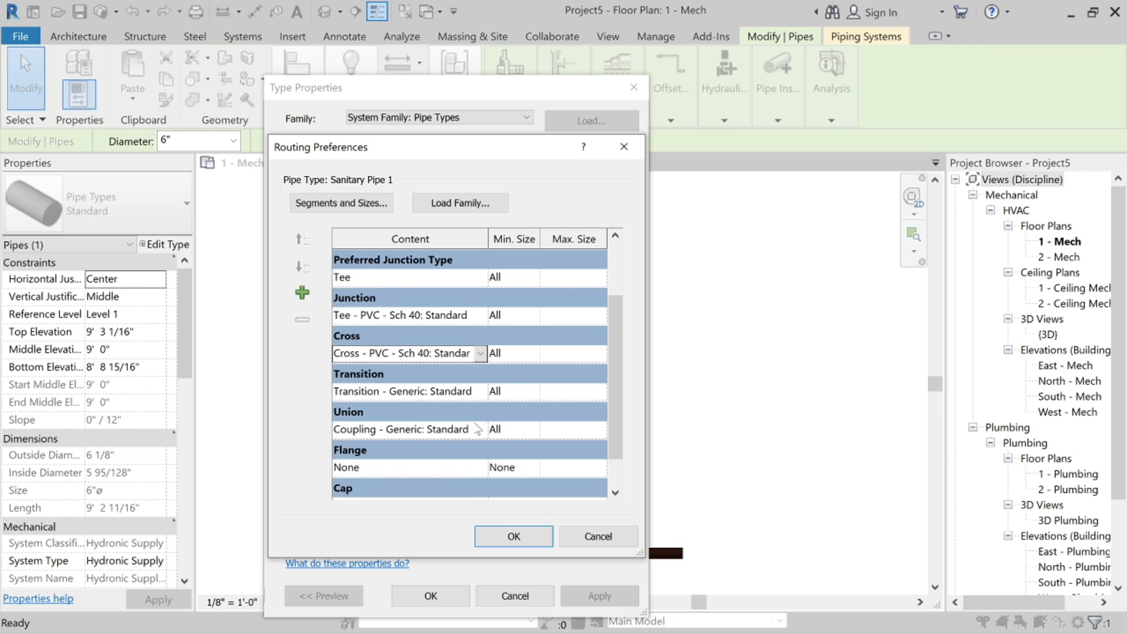
{"action": "left_click", "coordinate": [480, 393]}
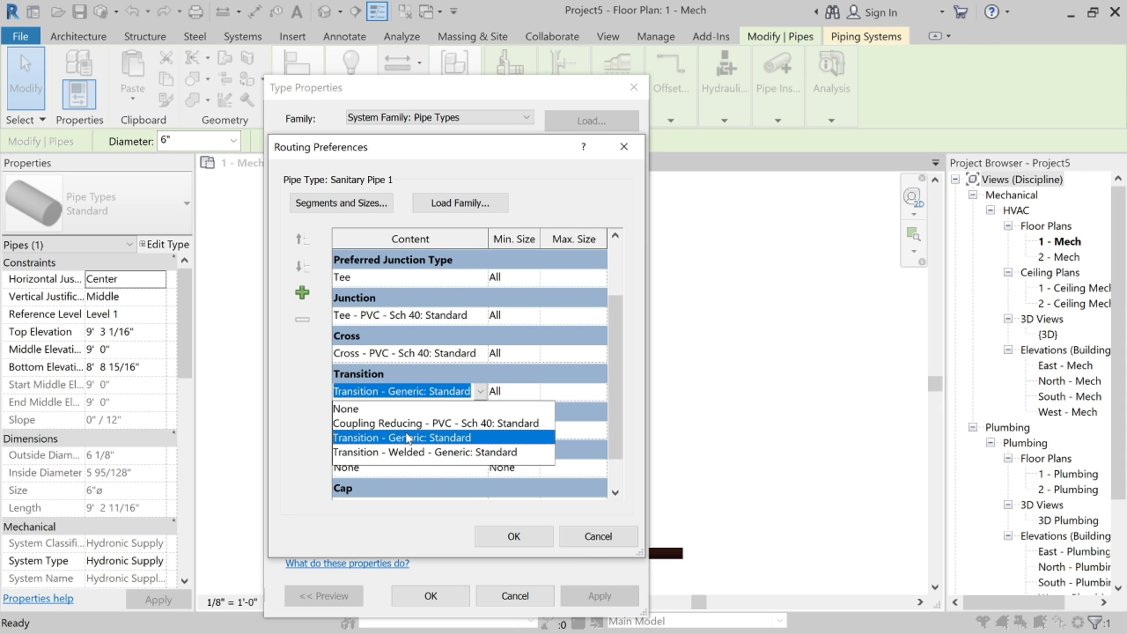
{"action": "left_click", "coordinate": [409, 424]}
Step: Set the union to Coupling - PVC - Sch 40: Standard and the cap to Cap - PVC - Sch 40: Standard, and accept the type changes
{"action": "scroll", "coordinate": [410, 425], "scroll_direction": "down", "scroll_amount": 1}
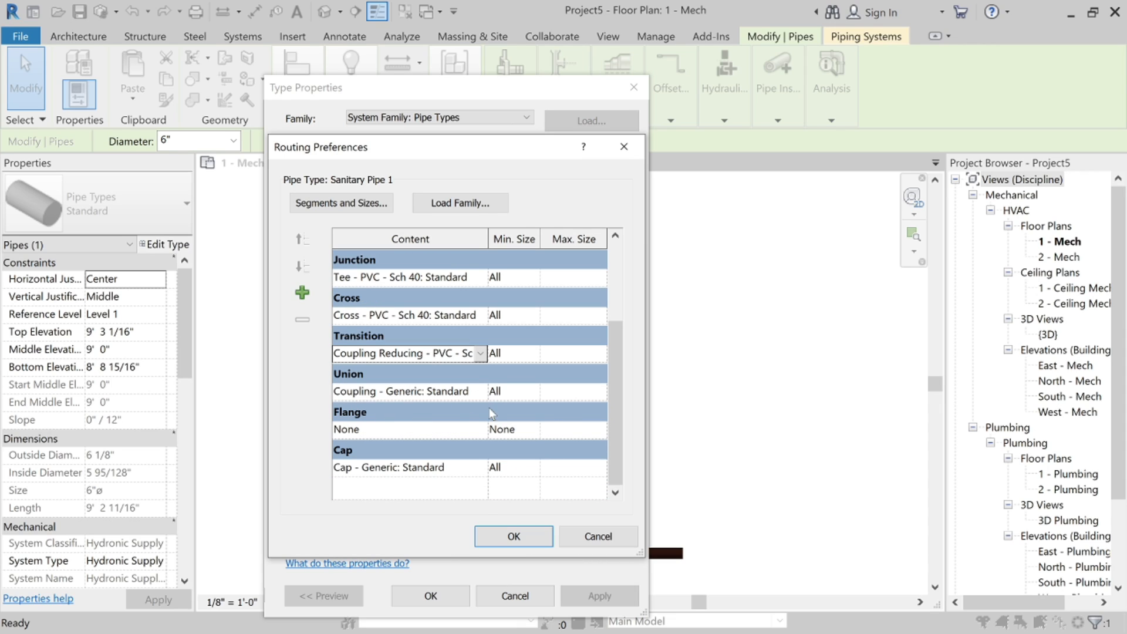
{"action": "left_click", "coordinate": [478, 392]}
{"action": "left_click", "coordinate": [425, 440]}
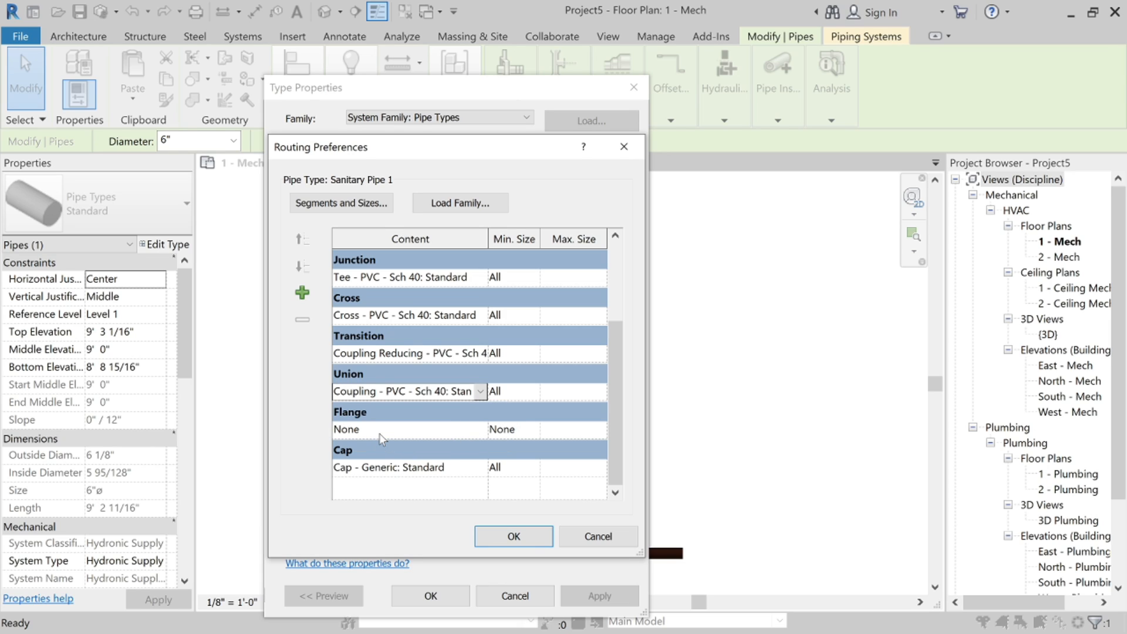
{"action": "left_click", "coordinate": [481, 468]}
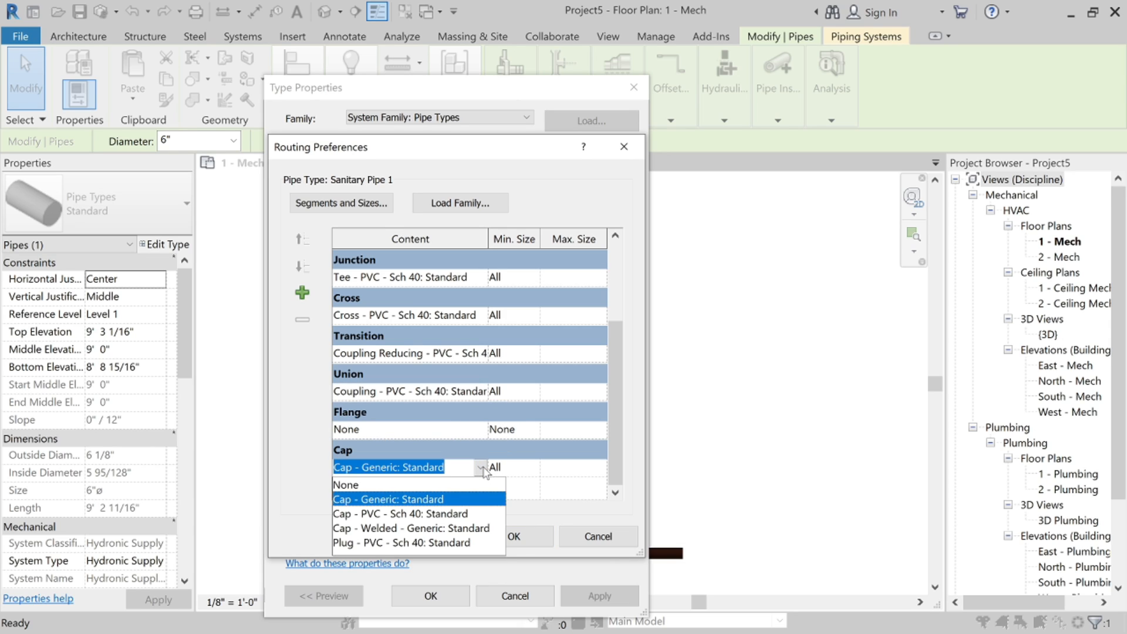
{"action": "left_click", "coordinate": [410, 514]}
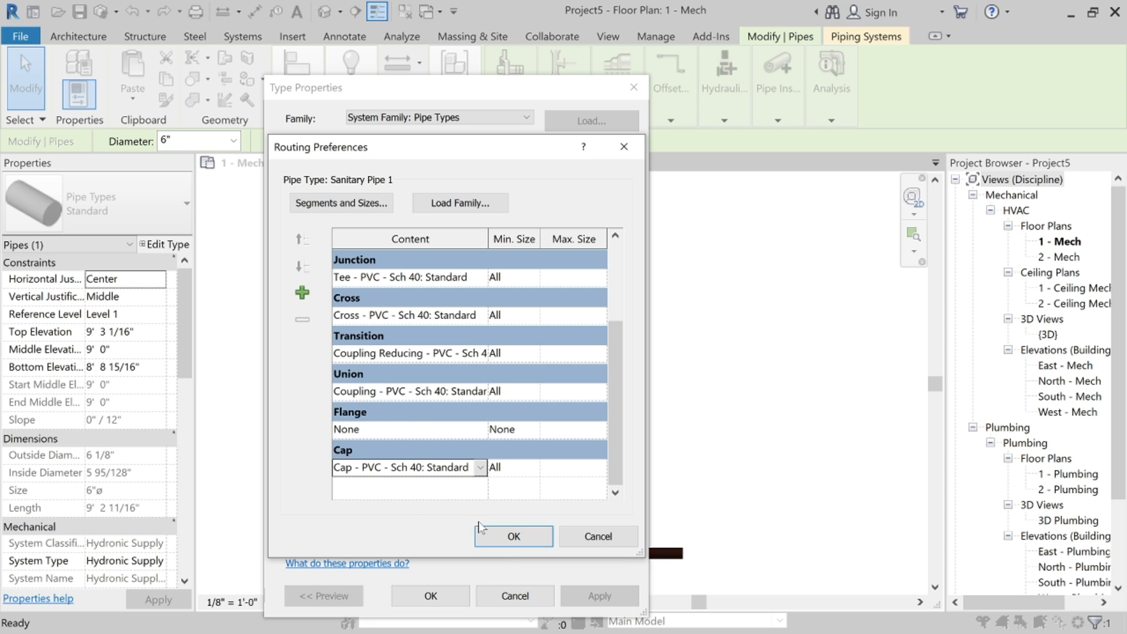
{"action": "scroll", "coordinate": [450, 430], "scroll_direction": "up", "scroll_amount": 3}
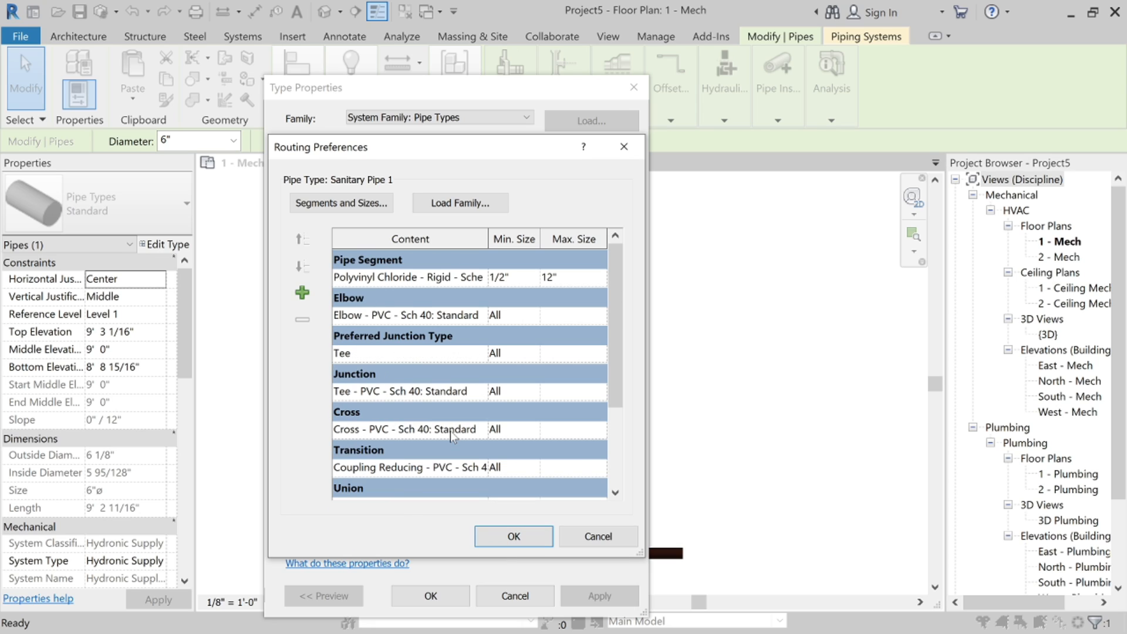
{"action": "left_click", "coordinate": [509, 534]}
{"action": "left_click", "coordinate": [430, 595]}
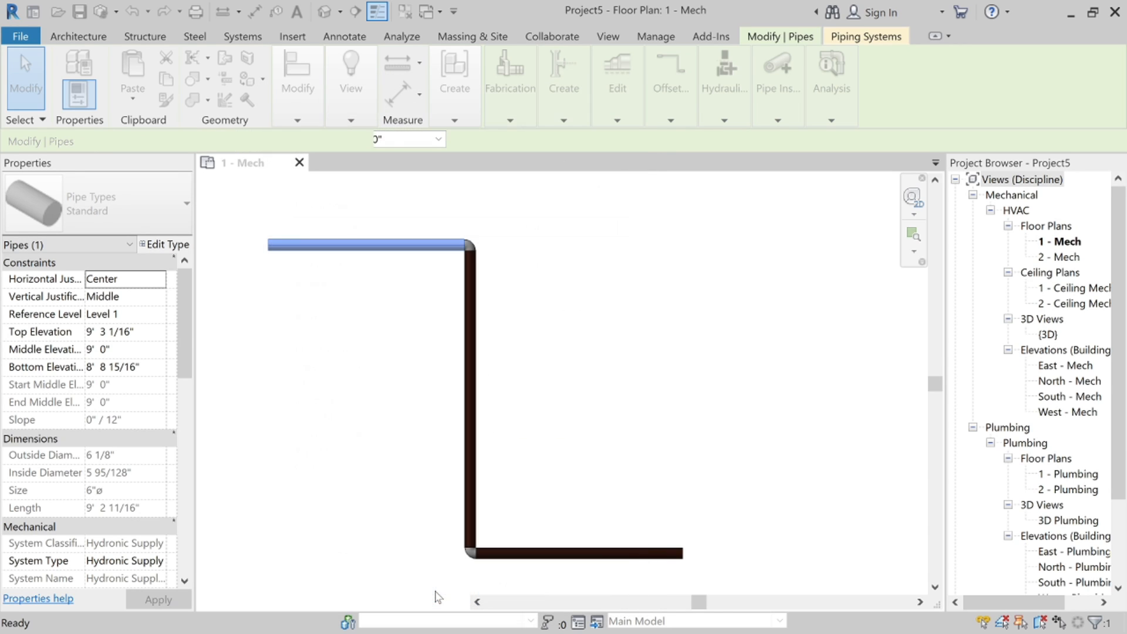
Step: Change the upper horizontal pipe back to the Standard pipe type and deselect it
{"action": "left_click", "coordinate": [376, 362]}
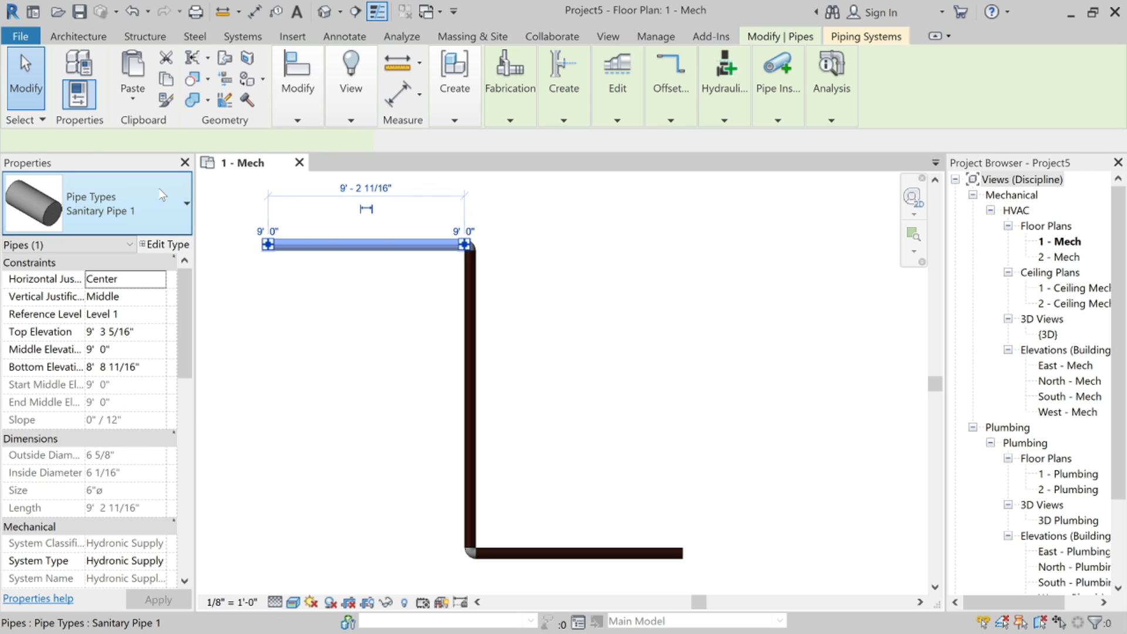
{"action": "left_click", "coordinate": [160, 191]}
{"action": "left_click", "coordinate": [100, 365]}
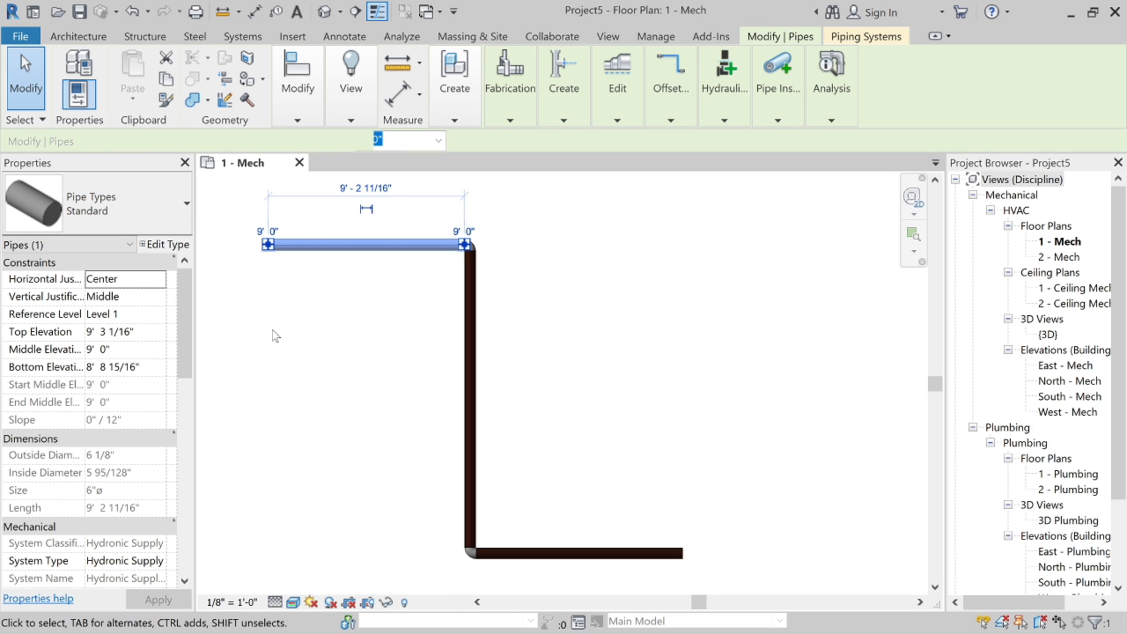
{"action": "left_click", "coordinate": [280, 326]}
Step: Draw a three-leg Sanitary Pipe 1 run alongside the Standard run, matching its start and end positions, with a last leg about 8' 0" long
{"action": "left_click", "coordinate": [578, 82]}
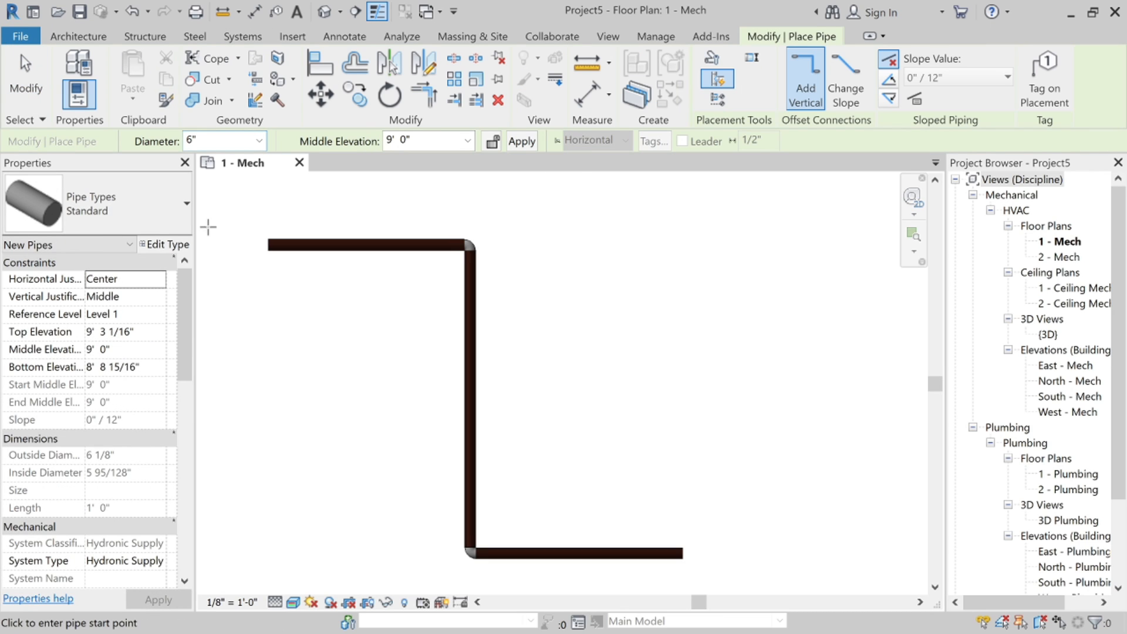
{"action": "left_click", "coordinate": [141, 202]}
{"action": "left_click", "coordinate": [103, 329]}
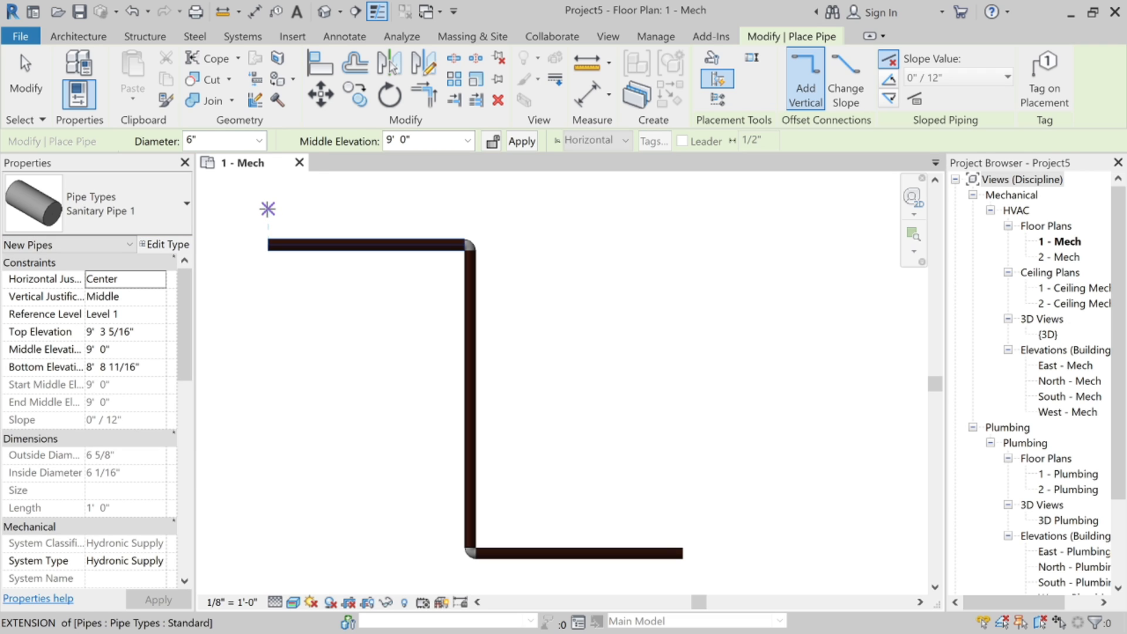
{"action": "left_click", "coordinate": [268, 208]}
{"action": "left_click", "coordinate": [510, 209]}
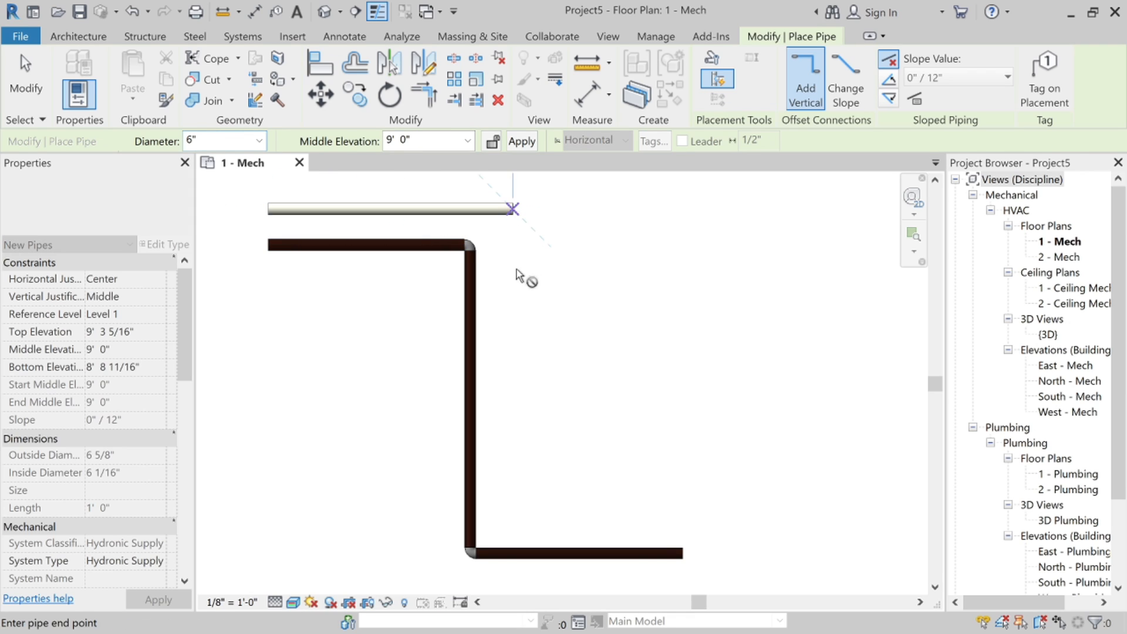
{"action": "left_click", "coordinate": [512, 516]}
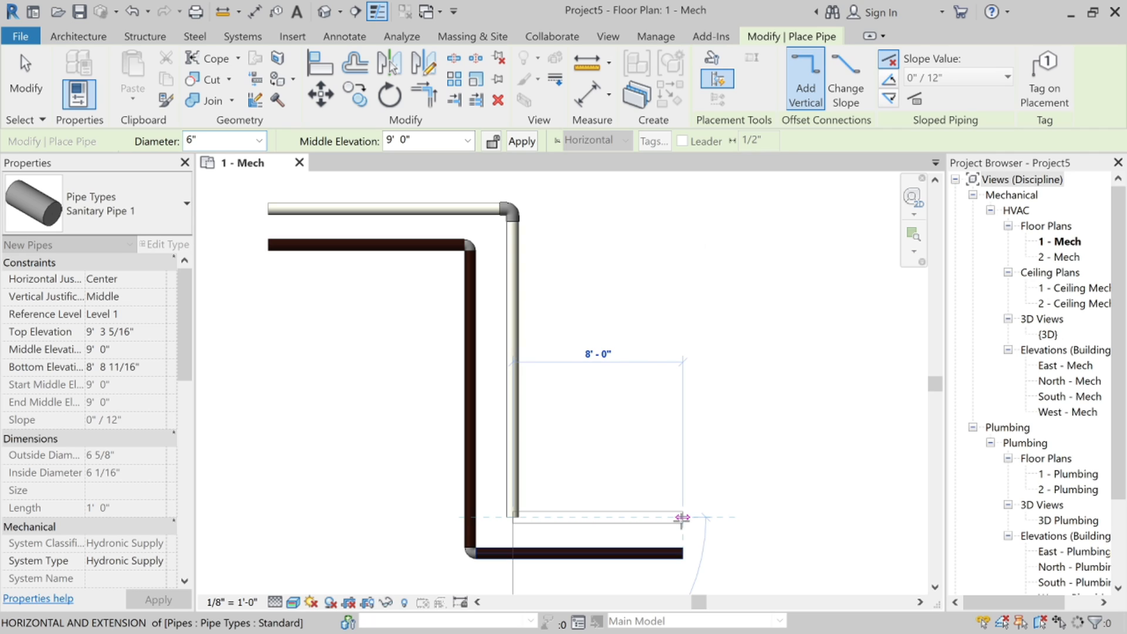
{"action": "left_click", "coordinate": [681, 517]}
{"action": "key", "text": "Escape"}
{"action": "key", "text": "Escape"}
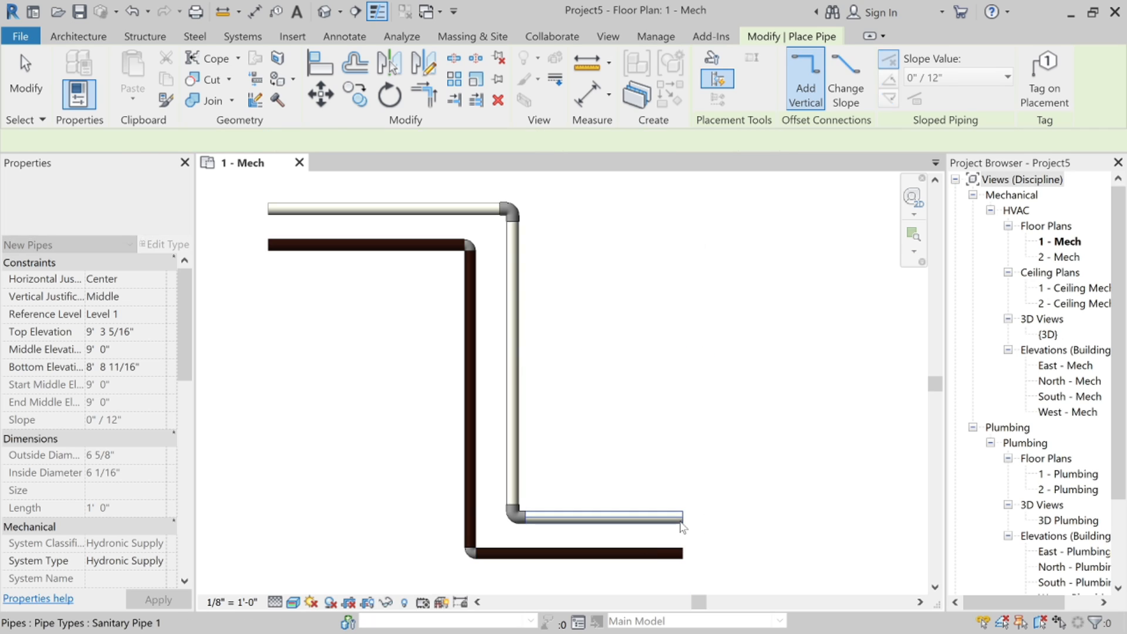
Step: Draw a similar branch off the vertical Sanitary Pipe 1 pipe, leaving at 45° and continuing straight down for about 4' 6"
{"action": "scroll", "coordinate": [509, 361], "scroll_direction": "up", "scroll_amount": 1}
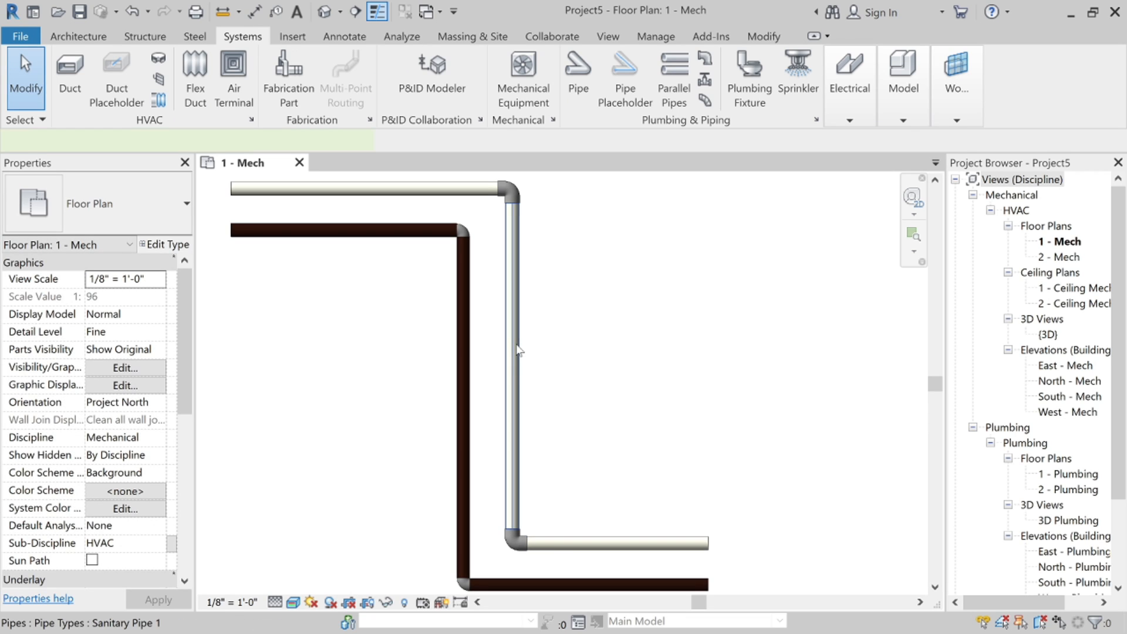
{"action": "left_click", "coordinate": [517, 350]}
{"action": "right_click", "coordinate": [517, 348]}
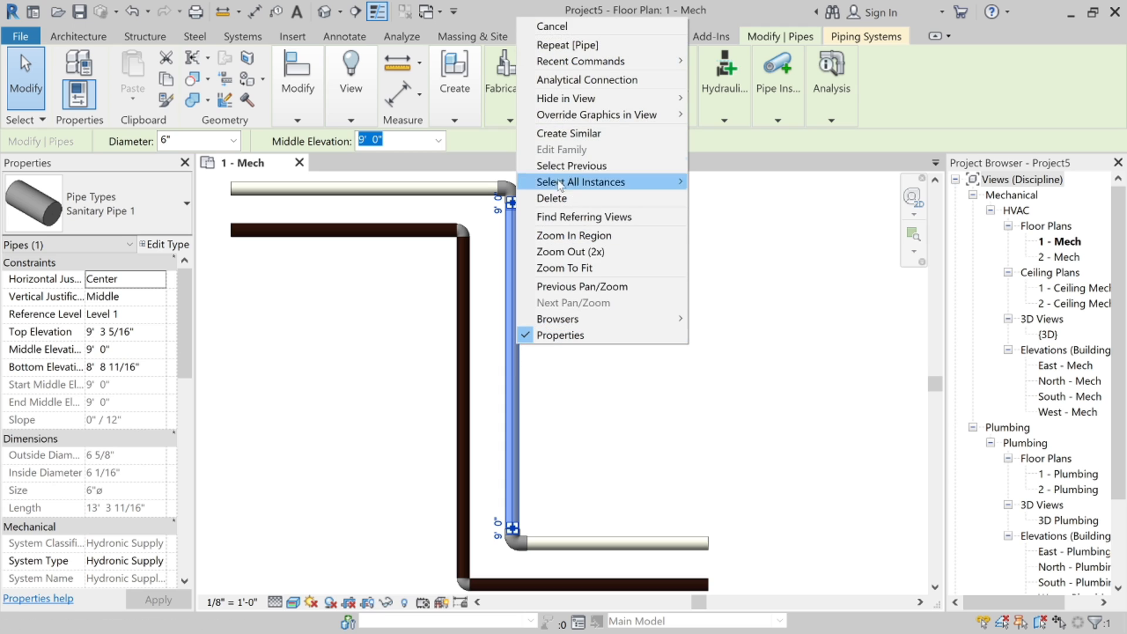
{"action": "left_click", "coordinate": [569, 135]}
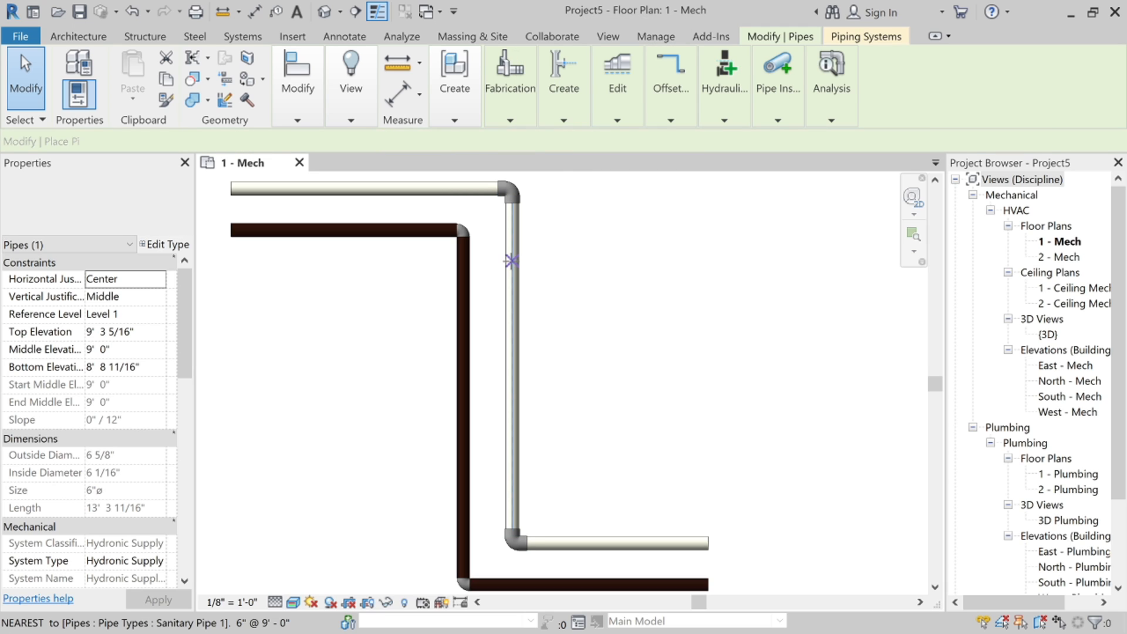
{"action": "left_click", "coordinate": [513, 262]}
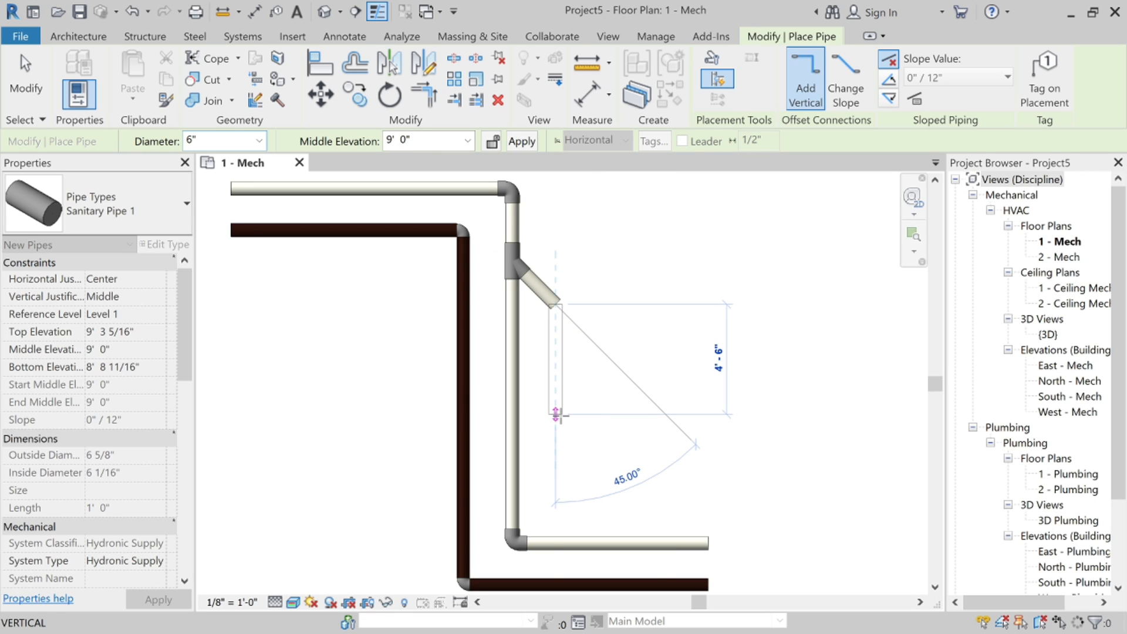
{"action": "left_click", "coordinate": [561, 413]}
{"action": "key", "text": "Escape"}
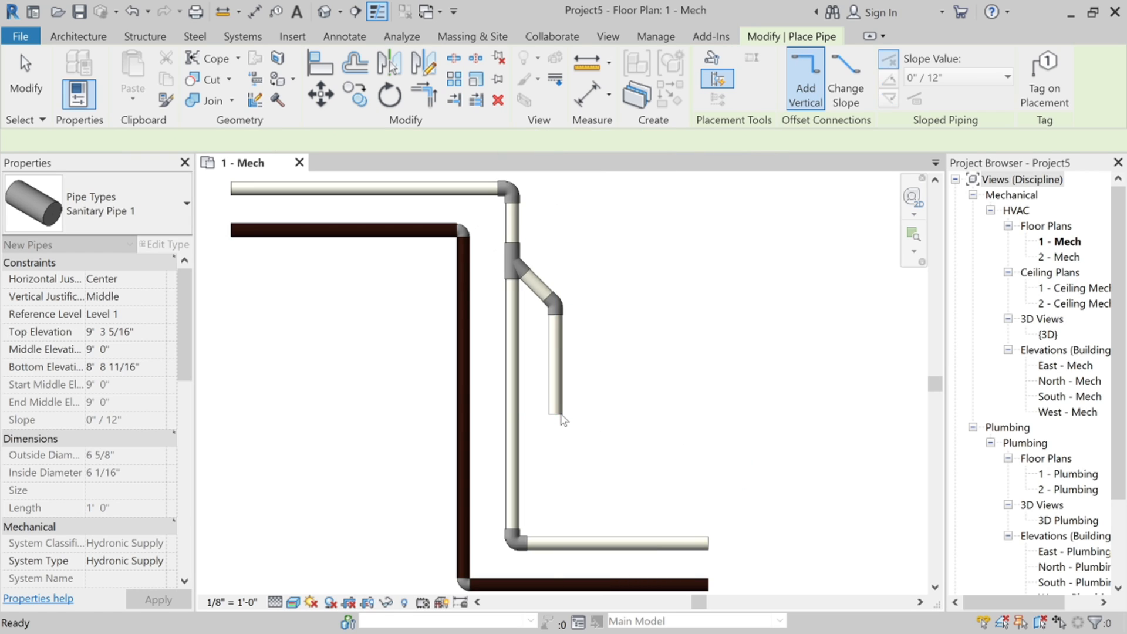
{"action": "key", "text": "Escape"}
{"action": "scroll", "coordinate": [557, 411], "scroll_direction": "down", "scroll_amount": 1}
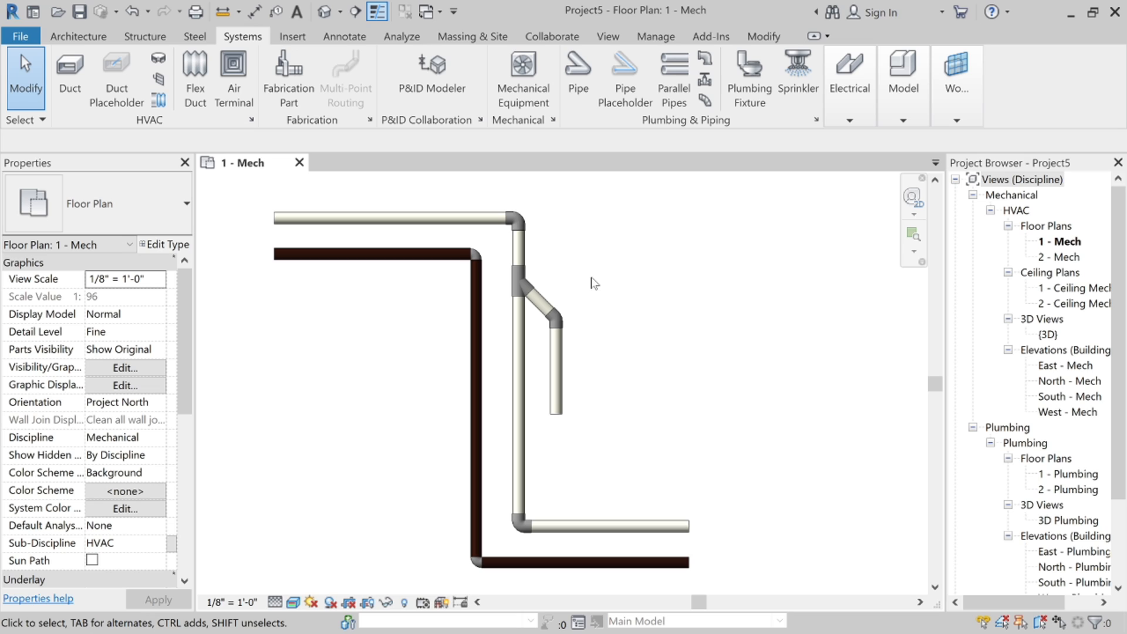
{"action": "scroll", "coordinate": [595, 283], "scroll_direction": "up", "scroll_amount": 2}
{"action": "scroll", "coordinate": [593, 282], "scroll_direction": "down", "scroll_amount": 2}
{"action": "scroll", "coordinate": [592, 282], "scroll_direction": "down", "scroll_amount": 1}
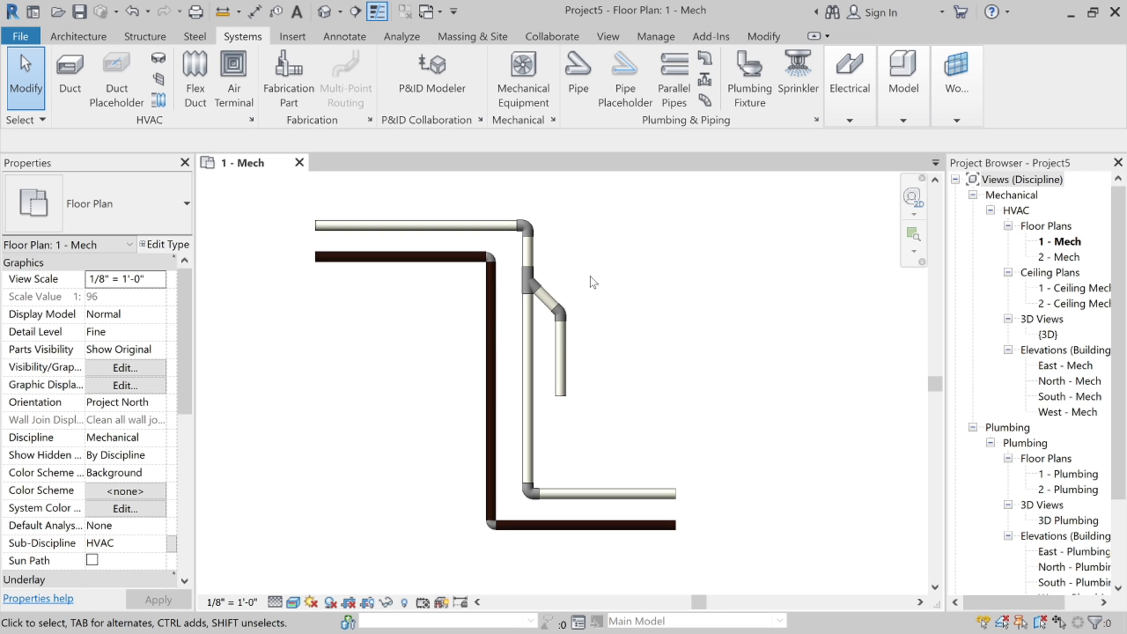
Step: Duplicate the upper horizontal pipe's Sanitary Pipe 1 type as Sanitary Pipe 2 and open its routing preferences
{"action": "left_click", "coordinate": [484, 235]}
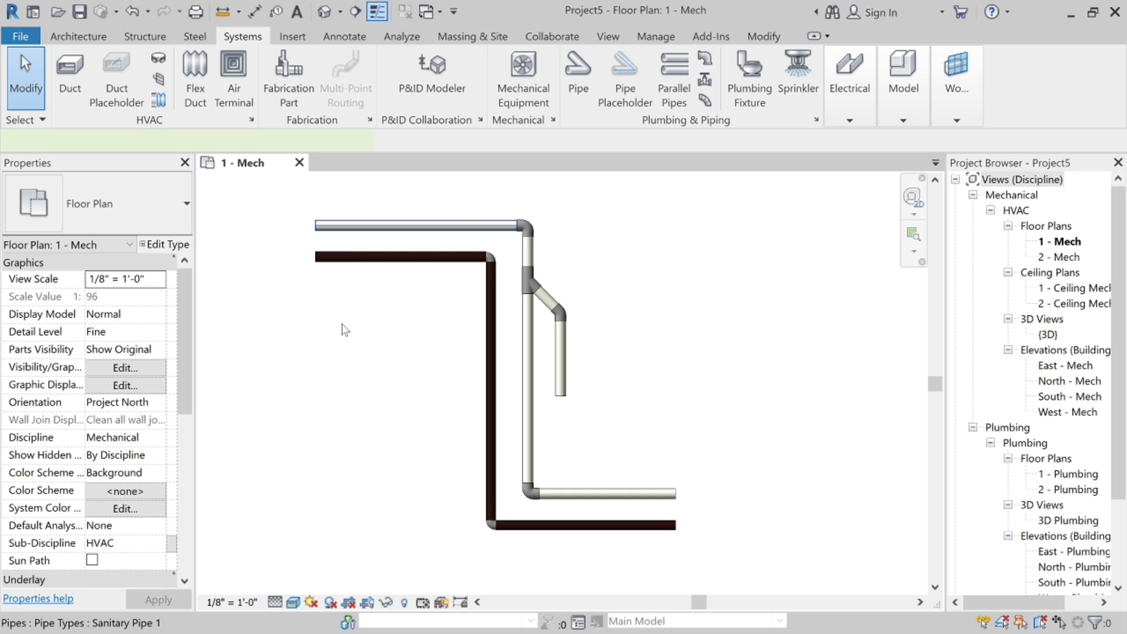
{"action": "left_click", "coordinate": [165, 244]}
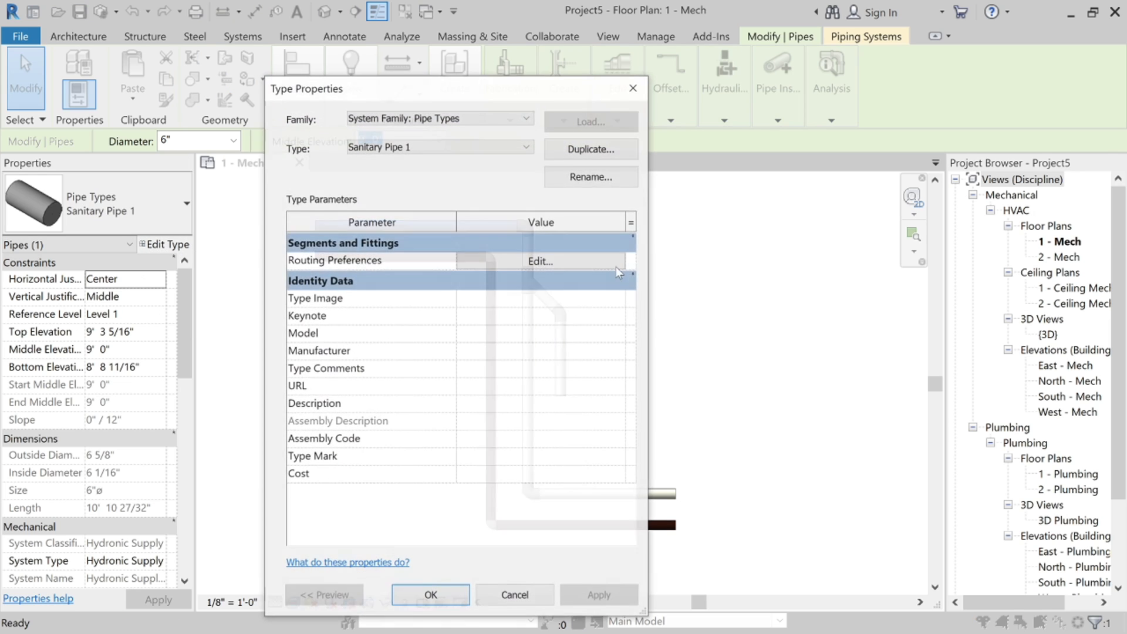
{"action": "left_click", "coordinate": [581, 148]}
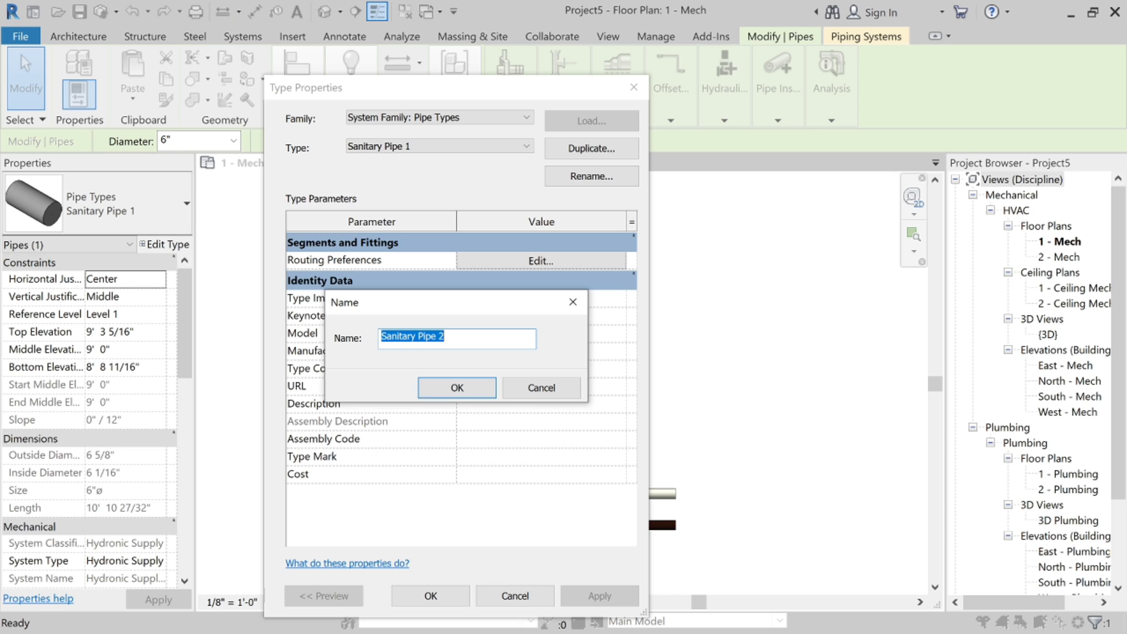
{"action": "left_click", "coordinate": [457, 388]}
{"action": "left_click", "coordinate": [540, 261]}
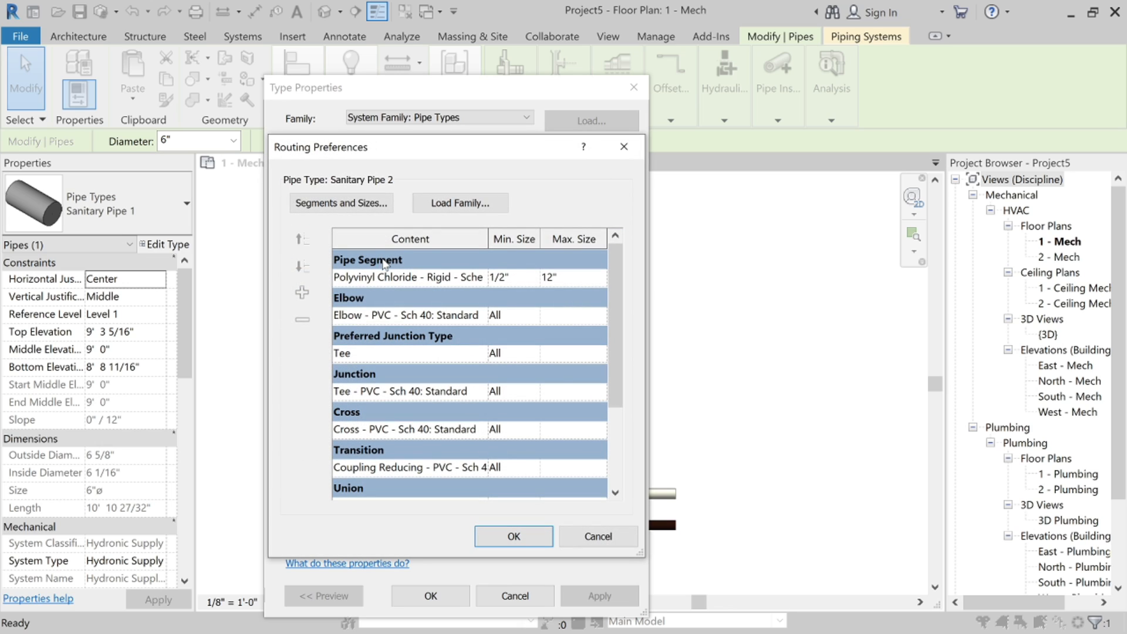
Step: Examine the pipe segment materials available in the routing preferences of Sanitary Pipe 2
{"action": "left_click", "coordinate": [469, 278]}
{"action": "left_click", "coordinate": [480, 277]}
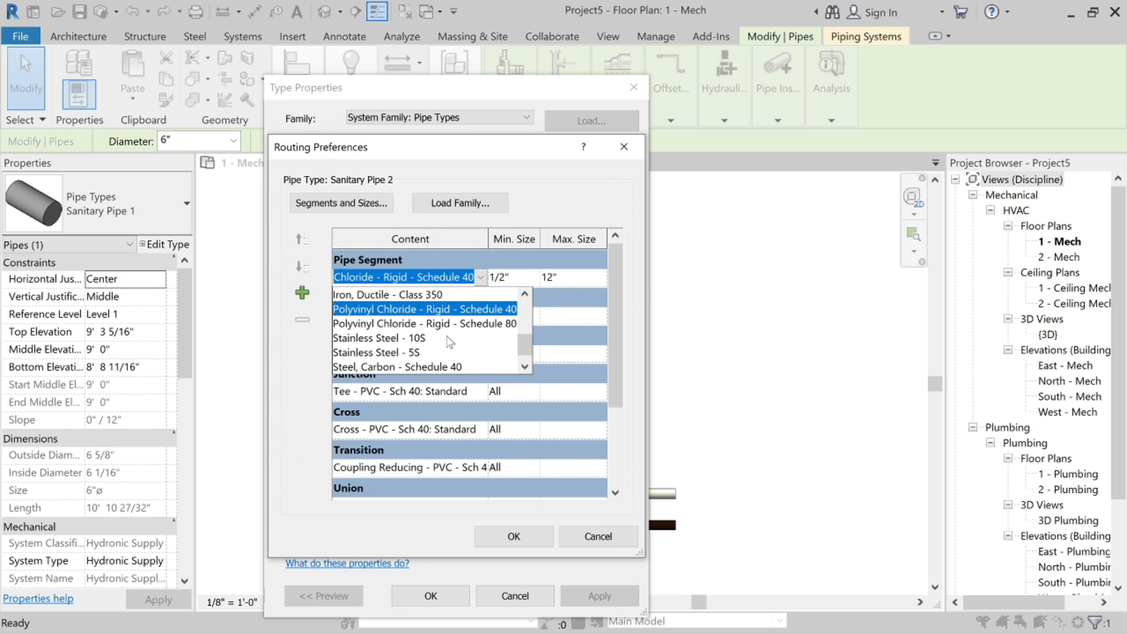
{"action": "scroll", "coordinate": [449, 342], "scroll_direction": "up", "scroll_amount": 3}
{"action": "scroll", "coordinate": [450, 342], "scroll_direction": "up", "scroll_amount": 1}
{"action": "scroll", "coordinate": [450, 343], "scroll_direction": "down", "scroll_amount": 3}
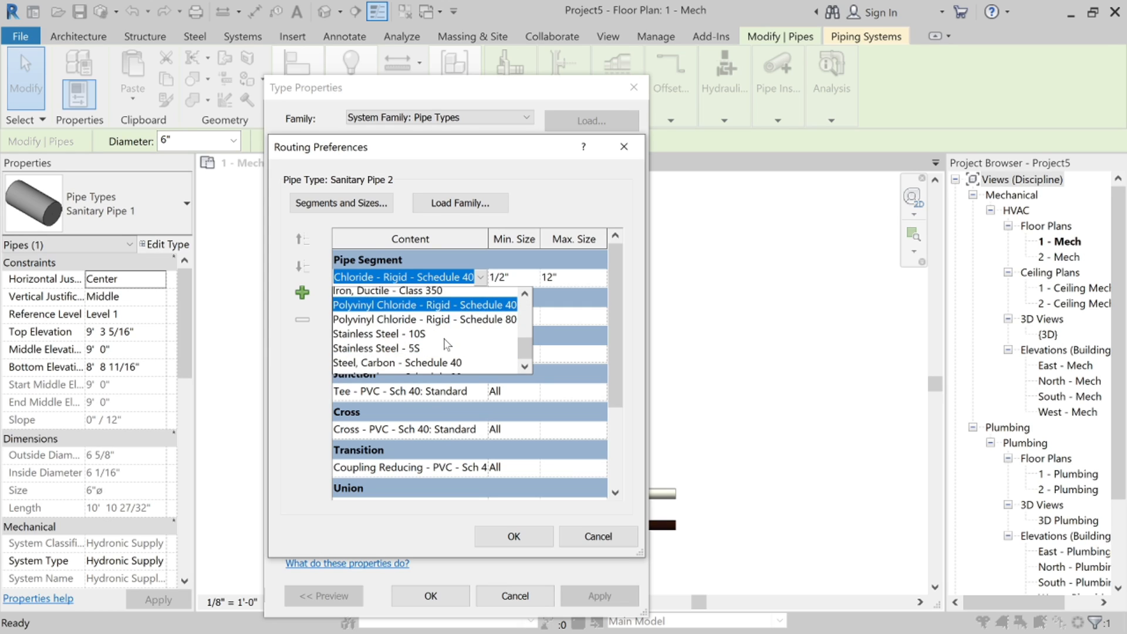
{"action": "scroll", "coordinate": [449, 343], "scroll_direction": "up", "scroll_amount": 3}
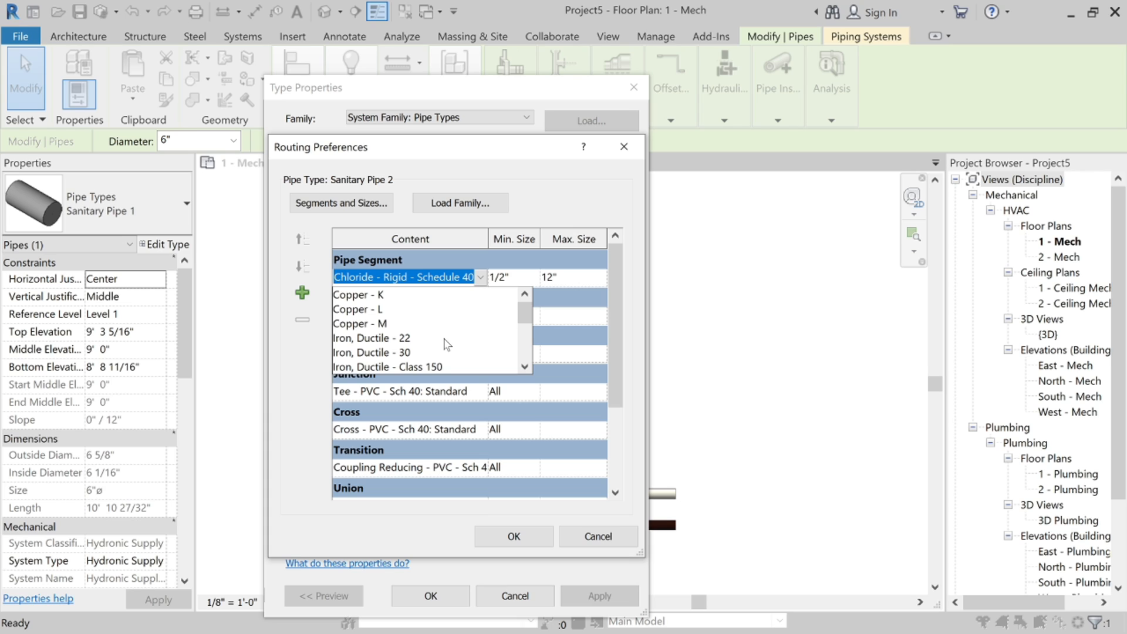
{"action": "scroll", "coordinate": [447, 344], "scroll_direction": "down", "scroll_amount": 2}
{"action": "scroll", "coordinate": [447, 343], "scroll_direction": "up", "scroll_amount": 2}
{"action": "left_click", "coordinate": [400, 211]}
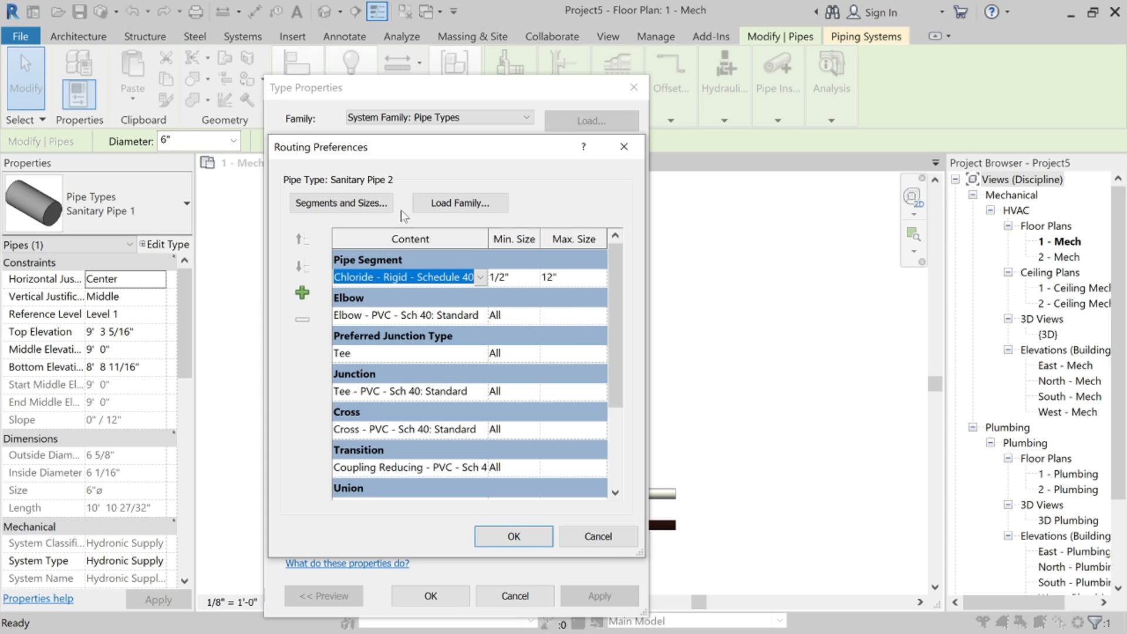
Step: Review the pipe segment list and the New Segment options for material and schedule/type, cancel all open dialogs, and deselect the pipe
{"action": "left_click", "coordinate": [330, 205]}
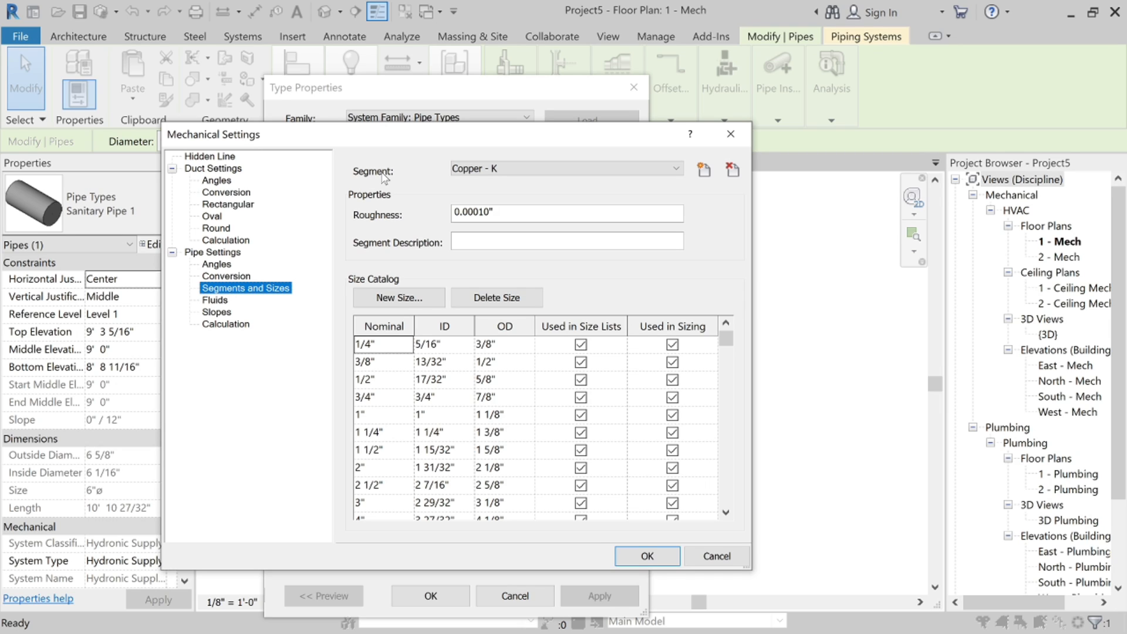
{"action": "left_click", "coordinate": [471, 170]}
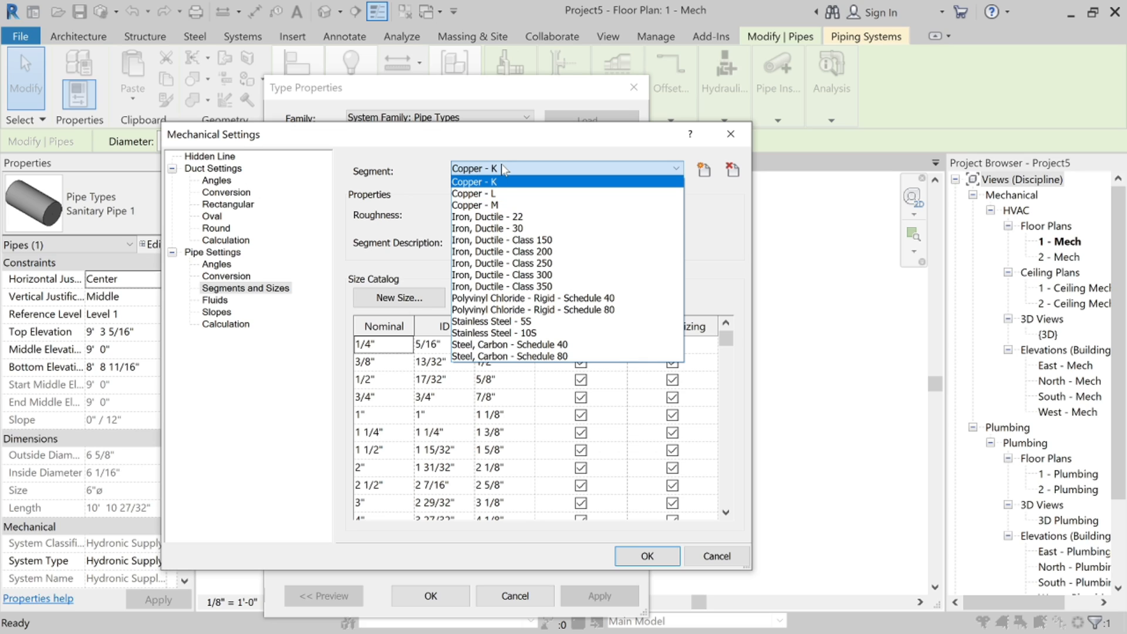
{"action": "left_click", "coordinate": [716, 205]}
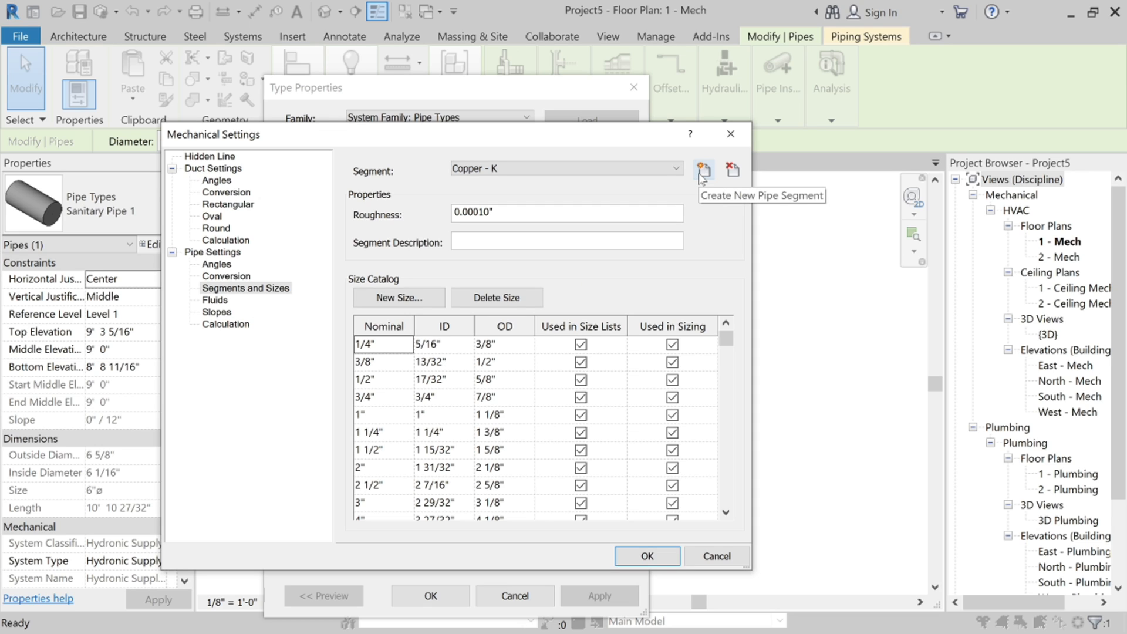
{"action": "left_click", "coordinate": [699, 172]}
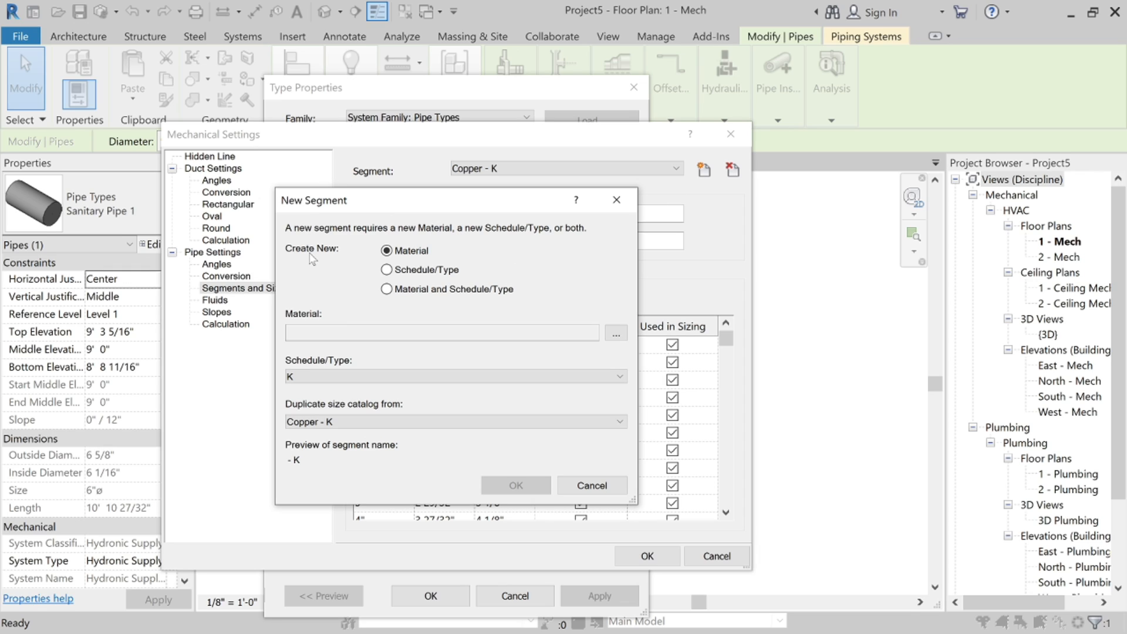
{"action": "left_click", "coordinate": [386, 289]}
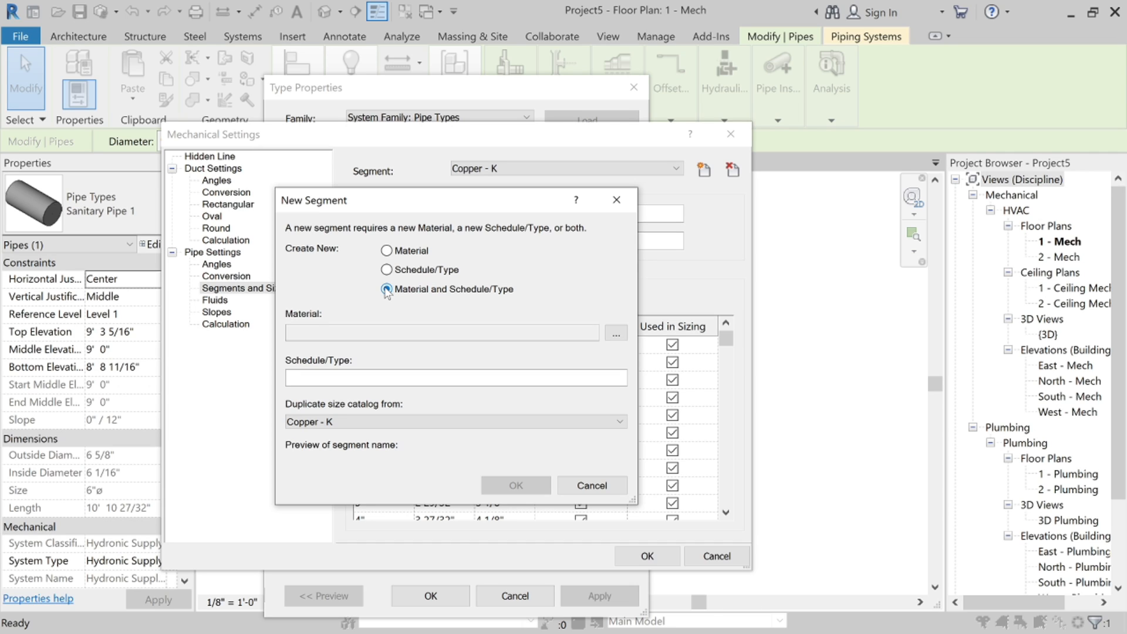
{"action": "left_click", "coordinate": [616, 199]}
{"action": "left_click", "coordinate": [731, 134]}
{"action": "left_click", "coordinate": [624, 146]}
{"action": "left_click", "coordinate": [633, 86]}
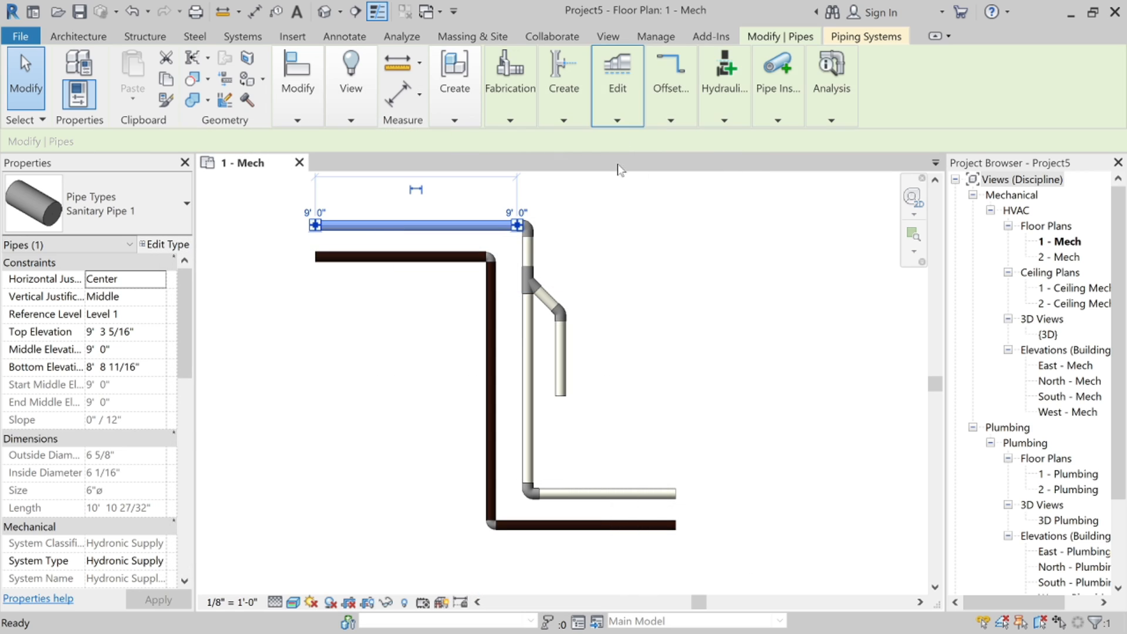
{"action": "left_click", "coordinate": [618, 230]}
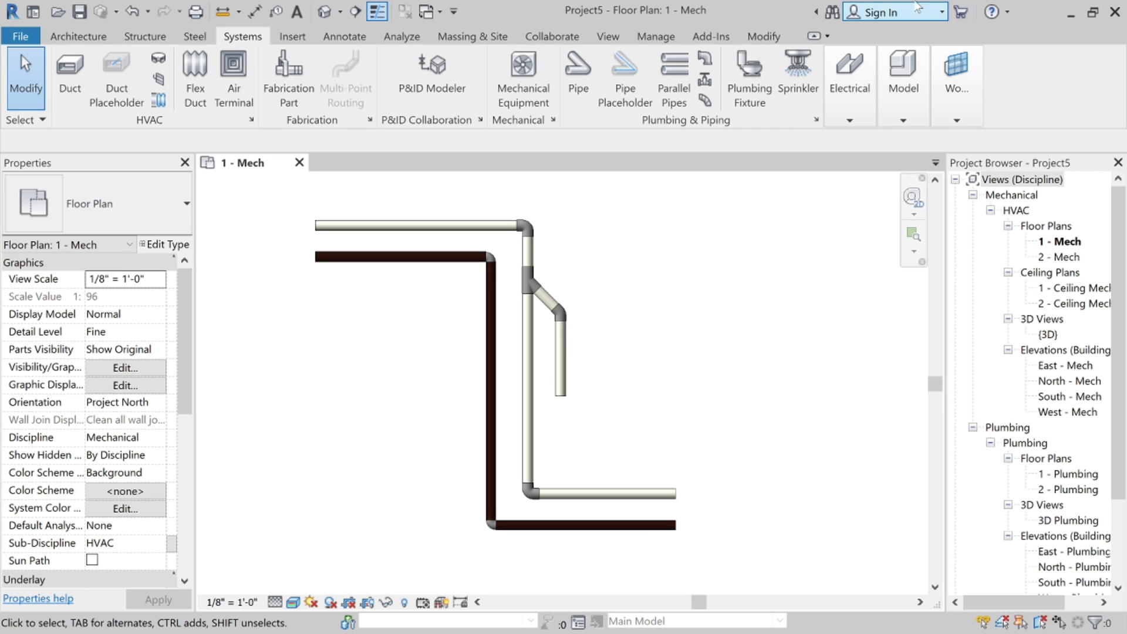
{"action": "left_click", "coordinate": [1065, 19]}
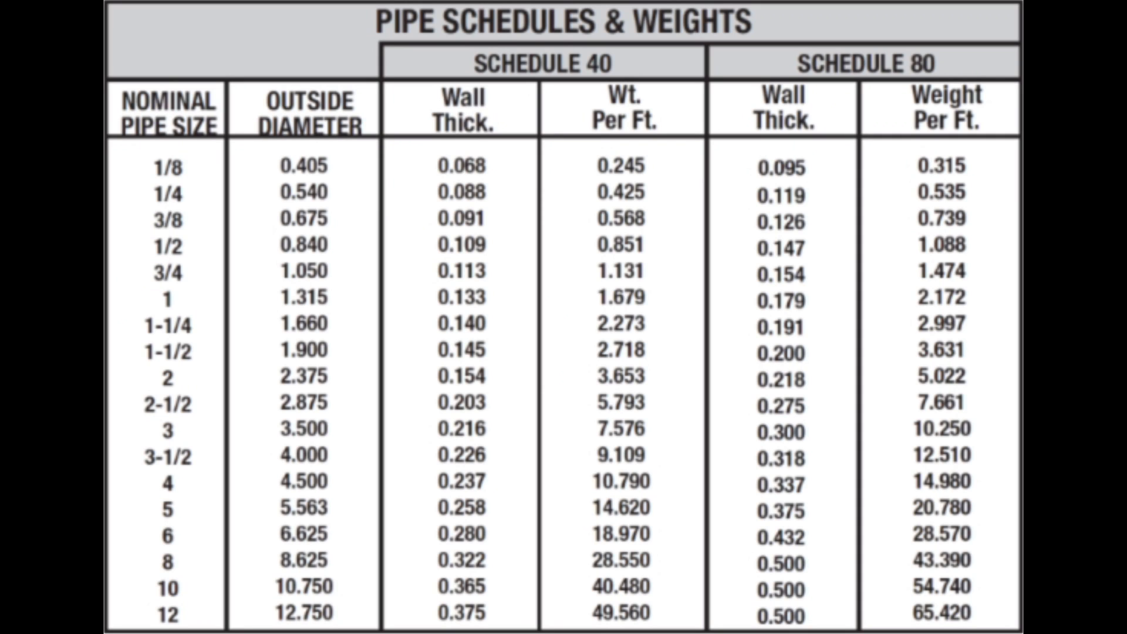
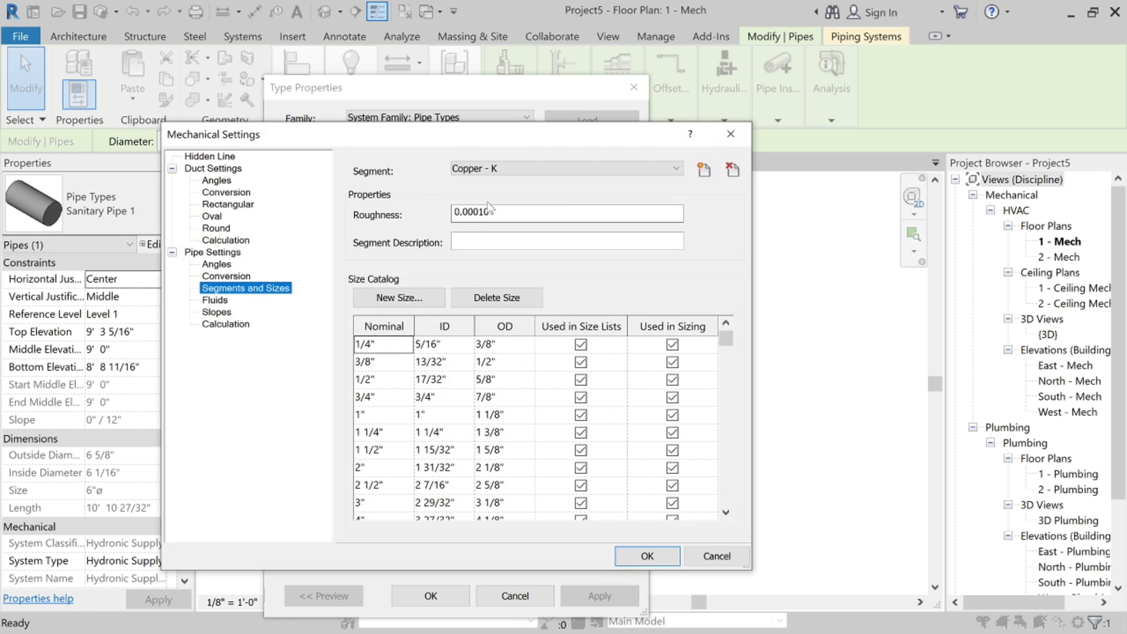
Step: Start a new pipe segment defined by both a new material and a new schedule/type, and assign Glass as its material
{"action": "left_click", "coordinate": [704, 171]}
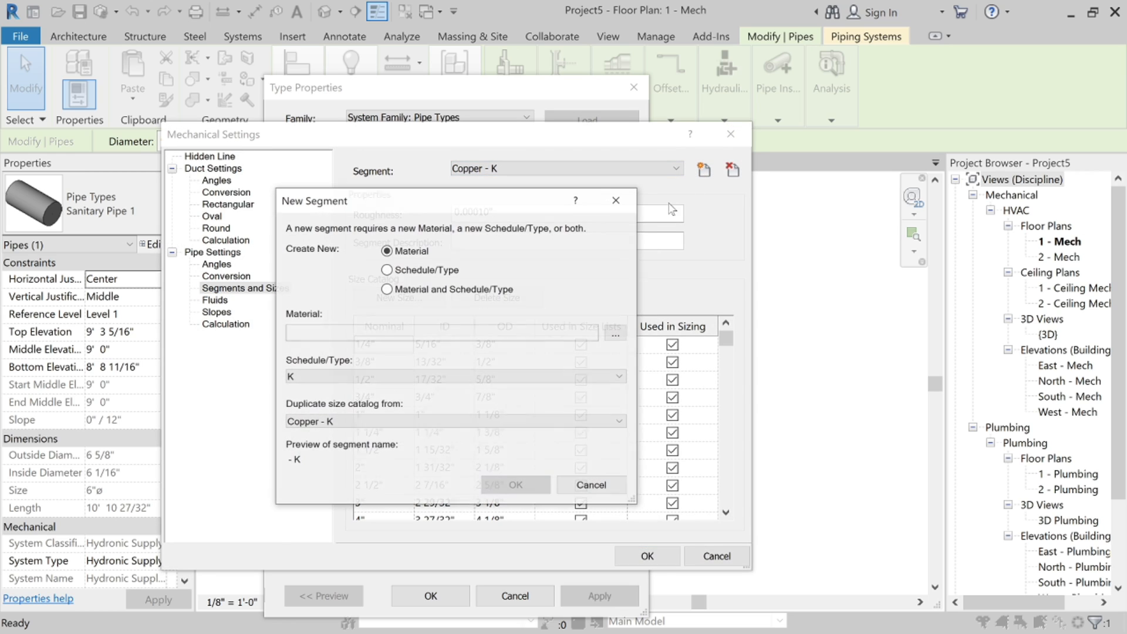
{"action": "left_click", "coordinate": [387, 289]}
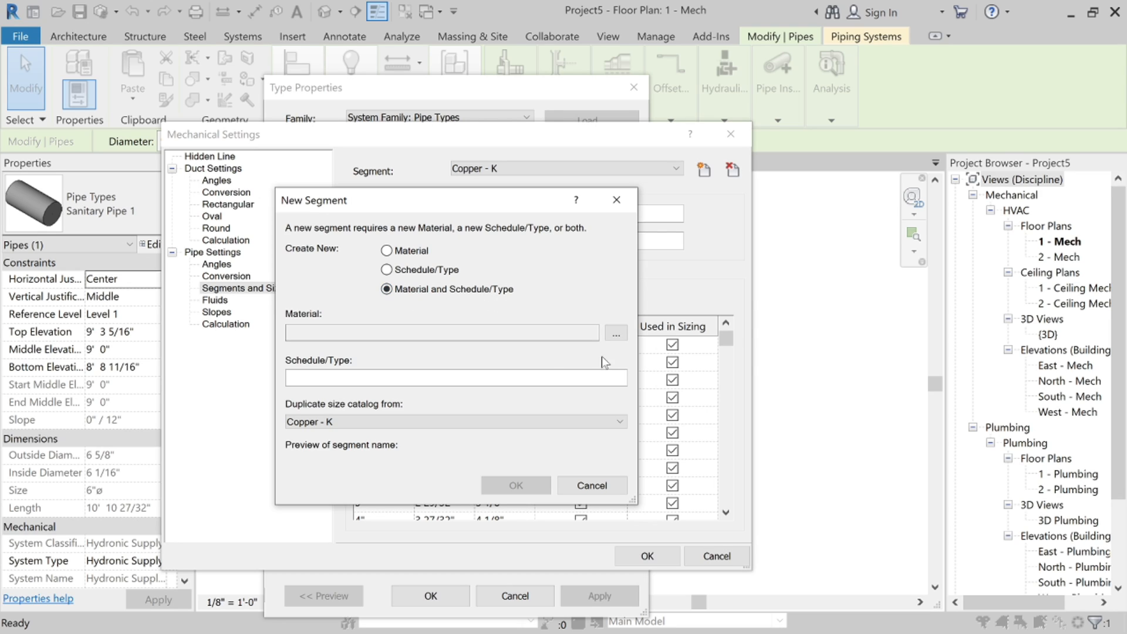
{"action": "left_click", "coordinate": [620, 339]}
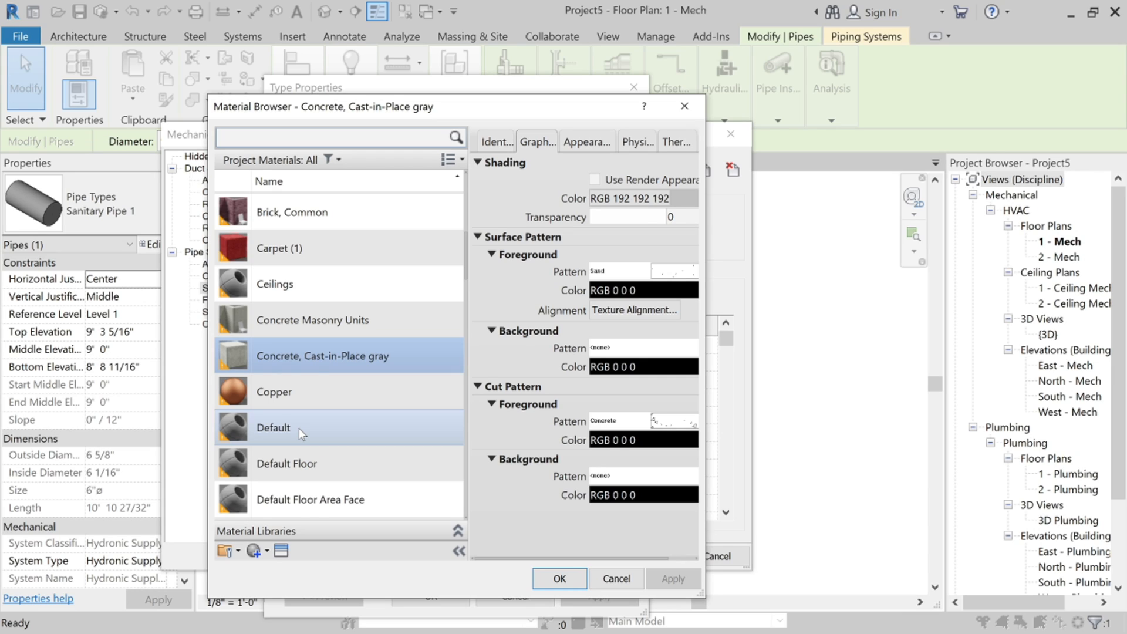
{"action": "scroll", "coordinate": [298, 428], "scroll_direction": "down", "scroll_amount": 10}
{"action": "left_click", "coordinate": [298, 269]}
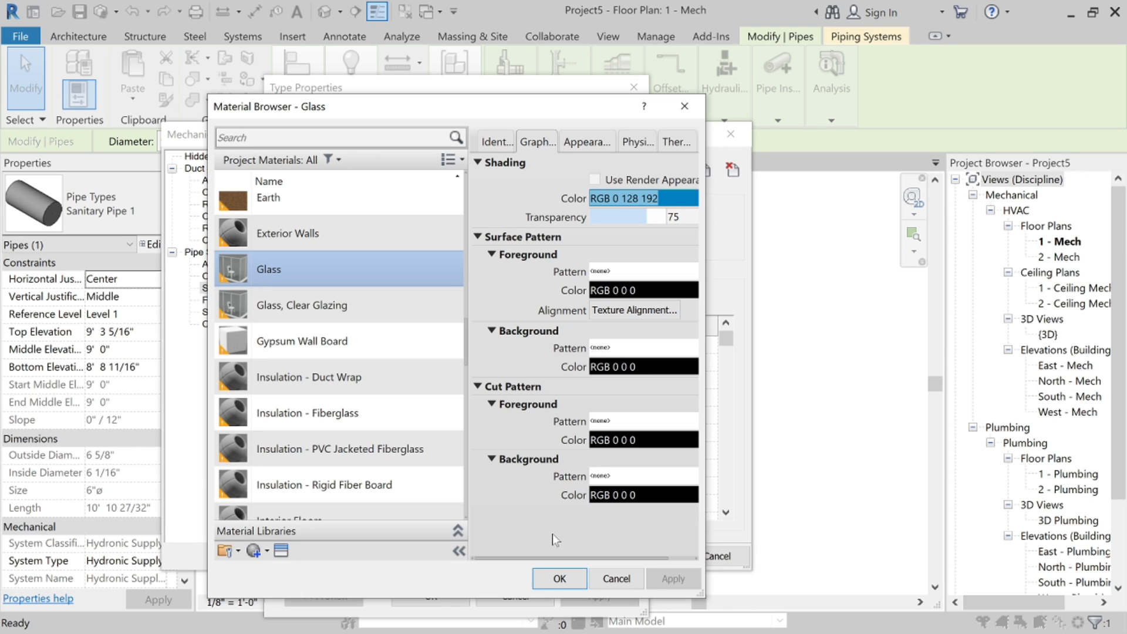
{"action": "left_click", "coordinate": [559, 578]}
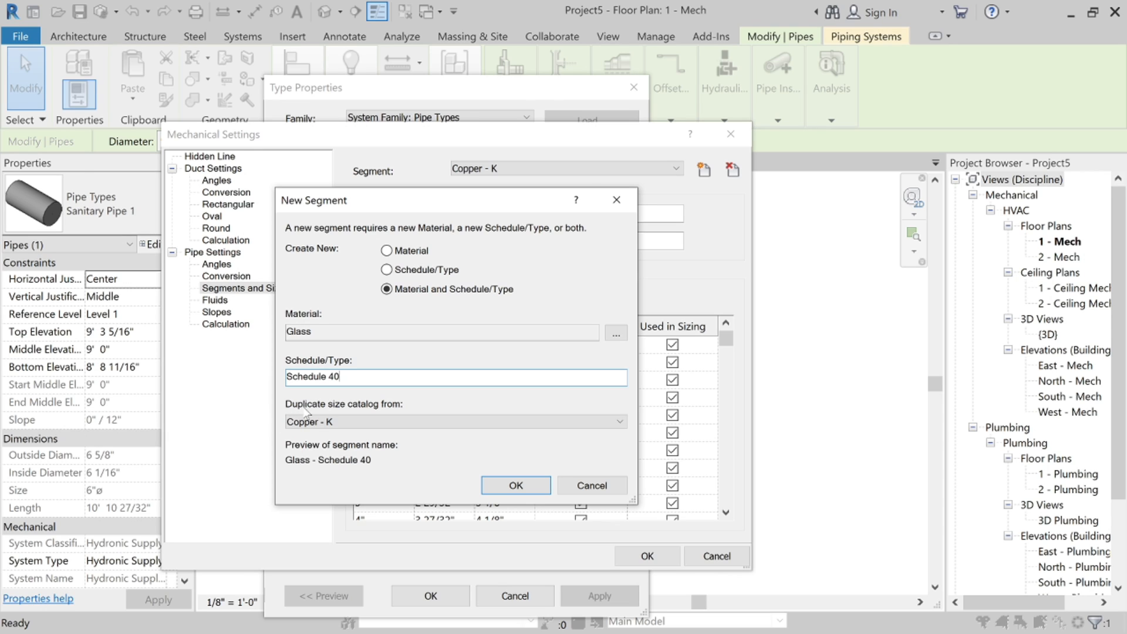
Step: Set the new segment's schedule to Schedule 40, duplicate its size catalog from Polyvinyl Chloride - Rigid - Schedule 40, and save the mechanical settings
{"action": "left_click", "coordinate": [372, 422]}
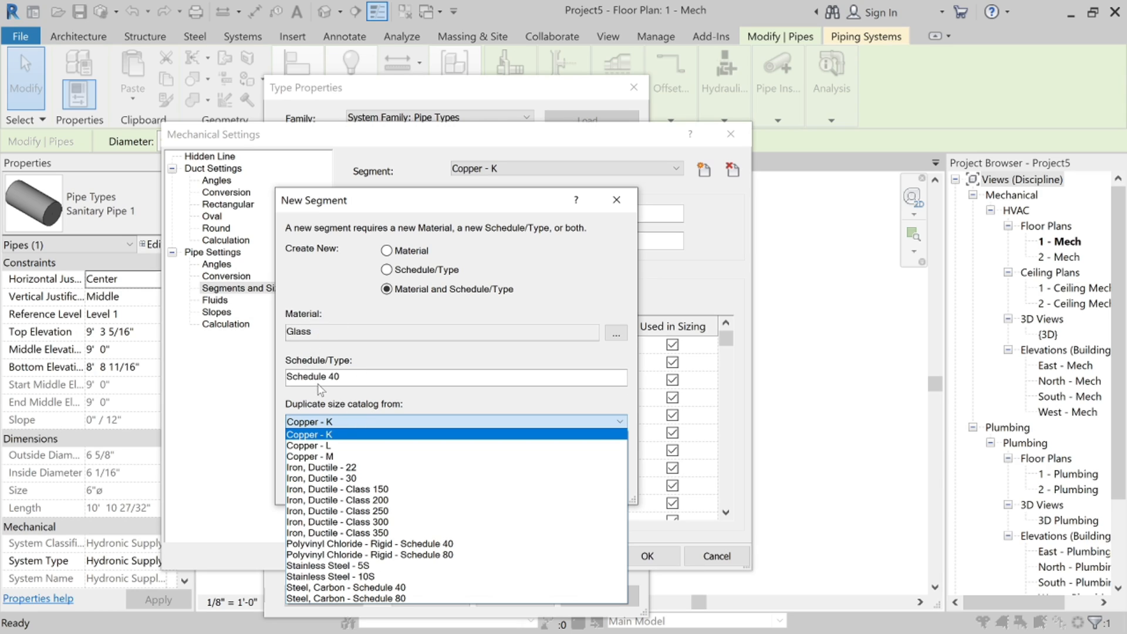
{"action": "left_click", "coordinate": [368, 544]}
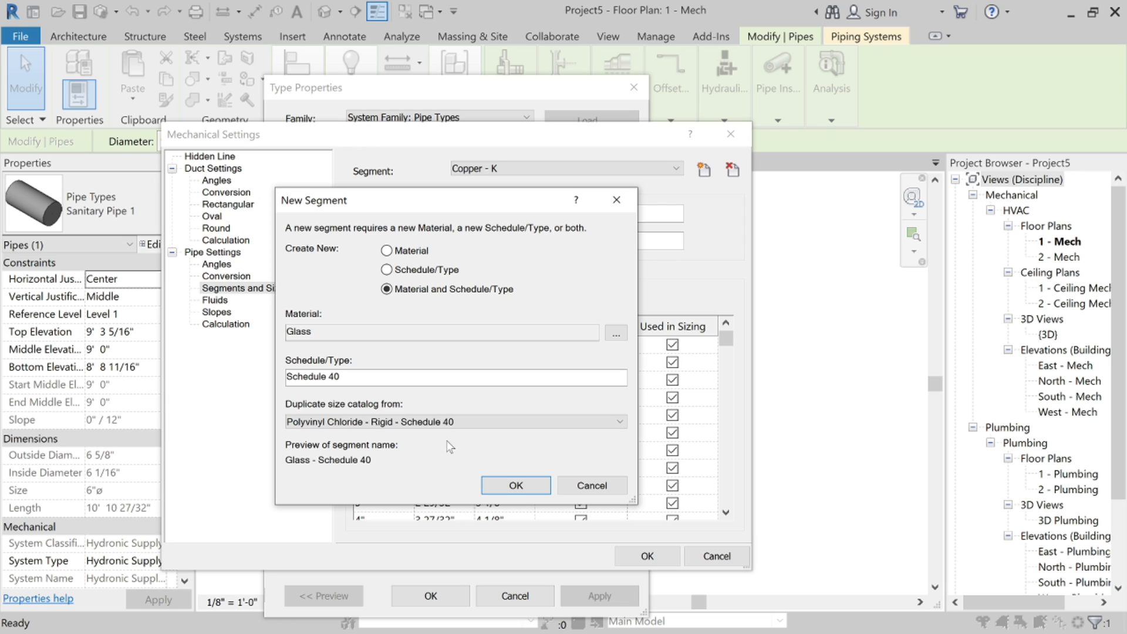
{"action": "left_click", "coordinate": [528, 483]}
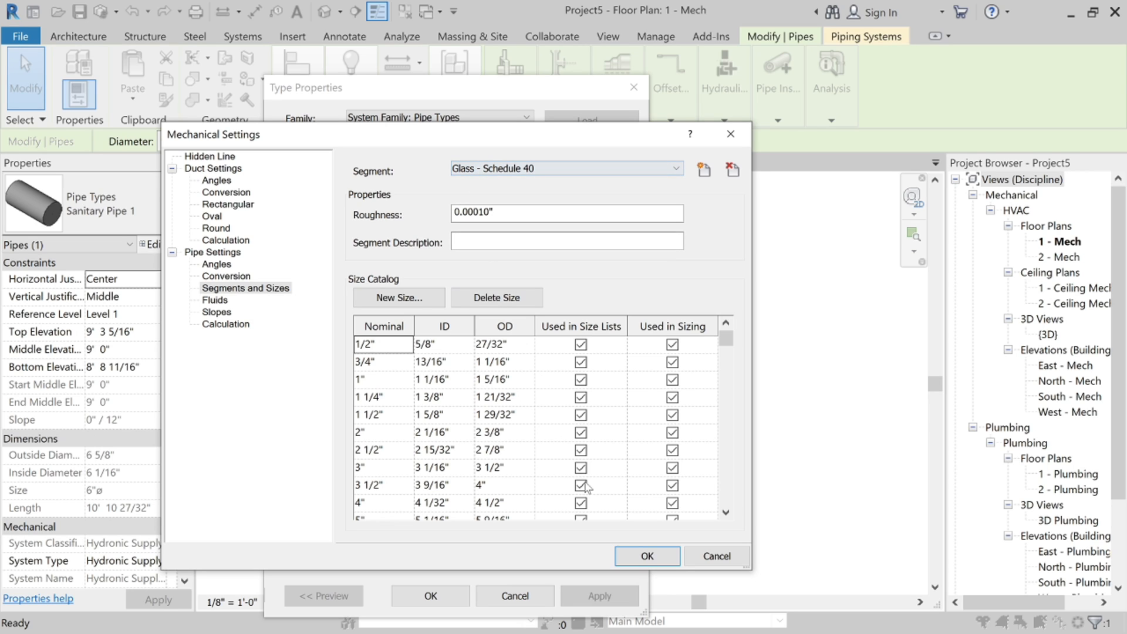
{"action": "left_click", "coordinate": [648, 557]}
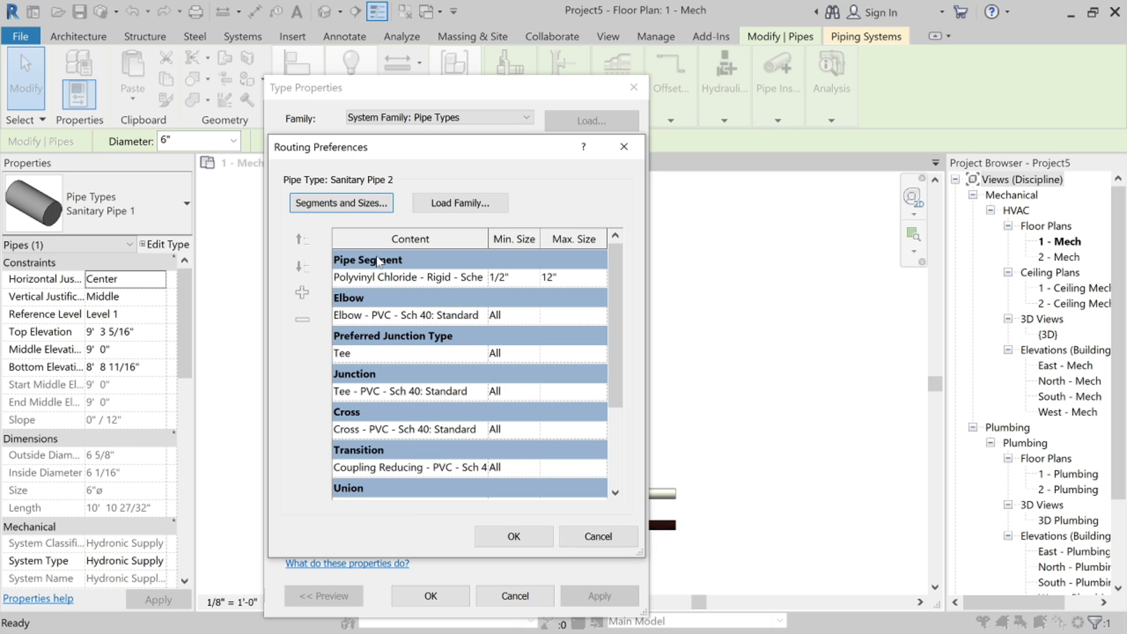
Step: Assign Glass - Schedule 40 as the pipe segment of Sanitary Pipe 2, apply the type changes, and deselect the pipe
{"action": "left_click", "coordinate": [480, 277]}
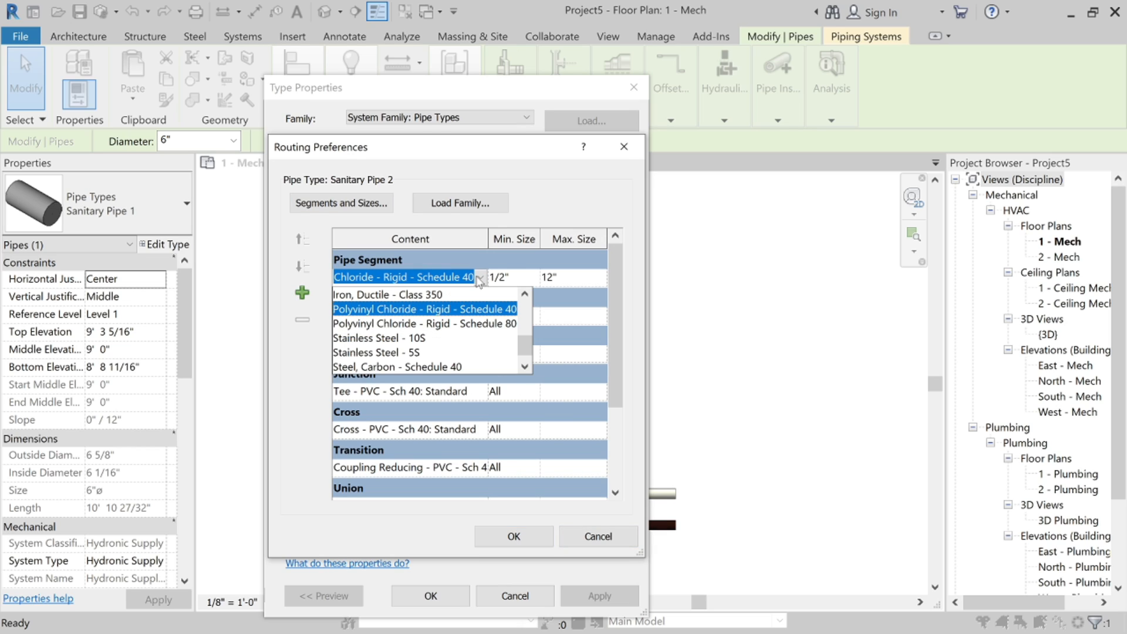
{"action": "scroll", "coordinate": [456, 342], "scroll_direction": "up", "scroll_amount": 4}
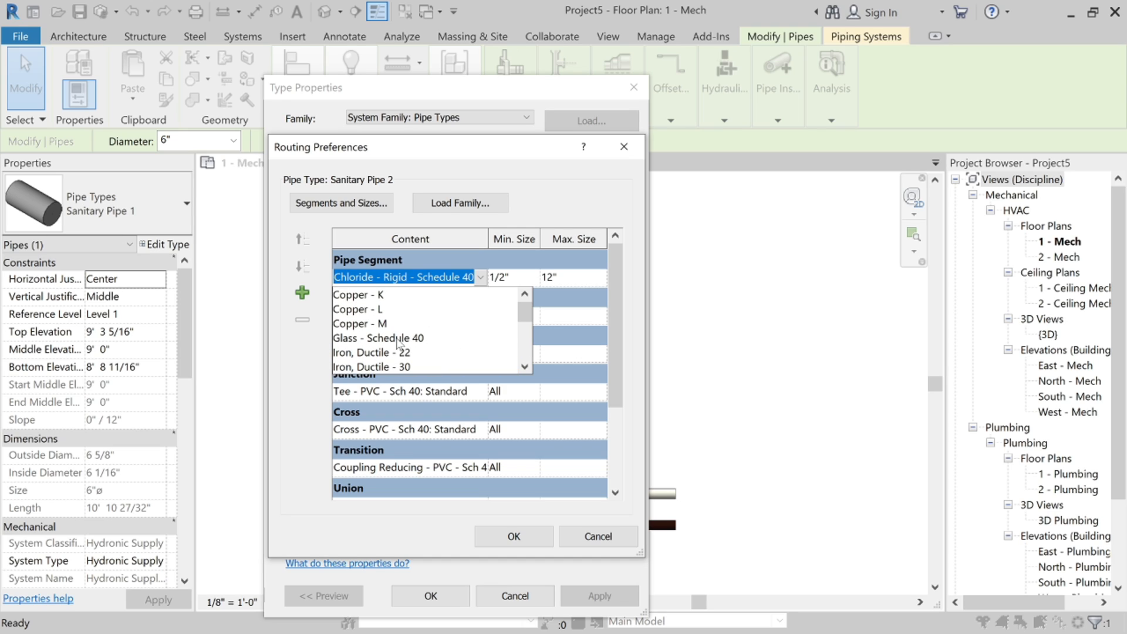
{"action": "left_click", "coordinate": [398, 338]}
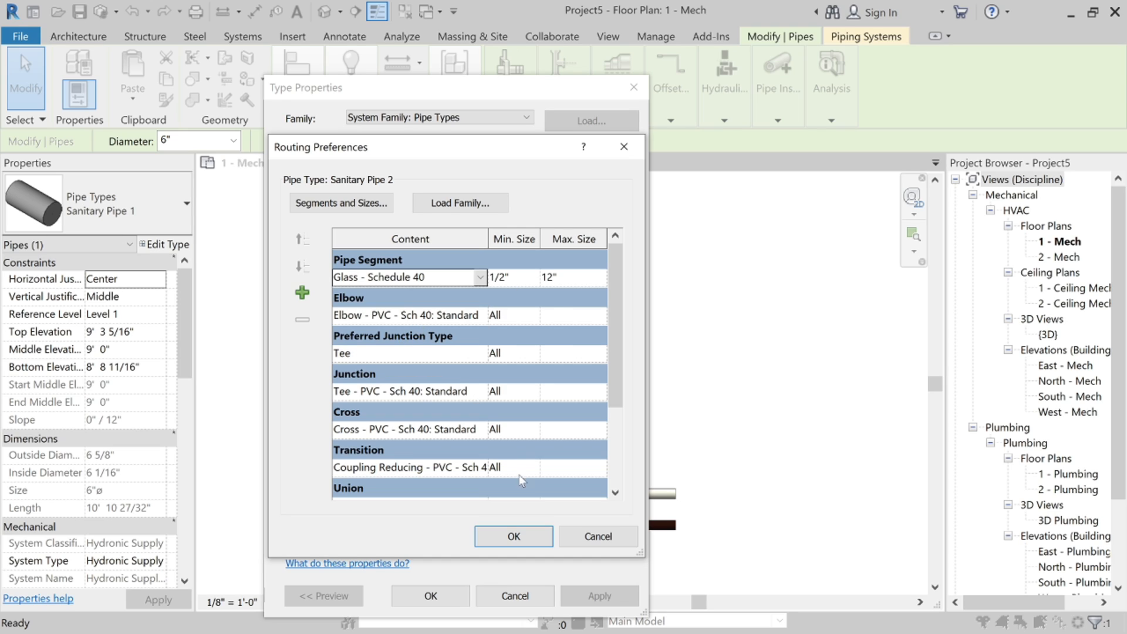
{"action": "left_click", "coordinate": [513, 536]}
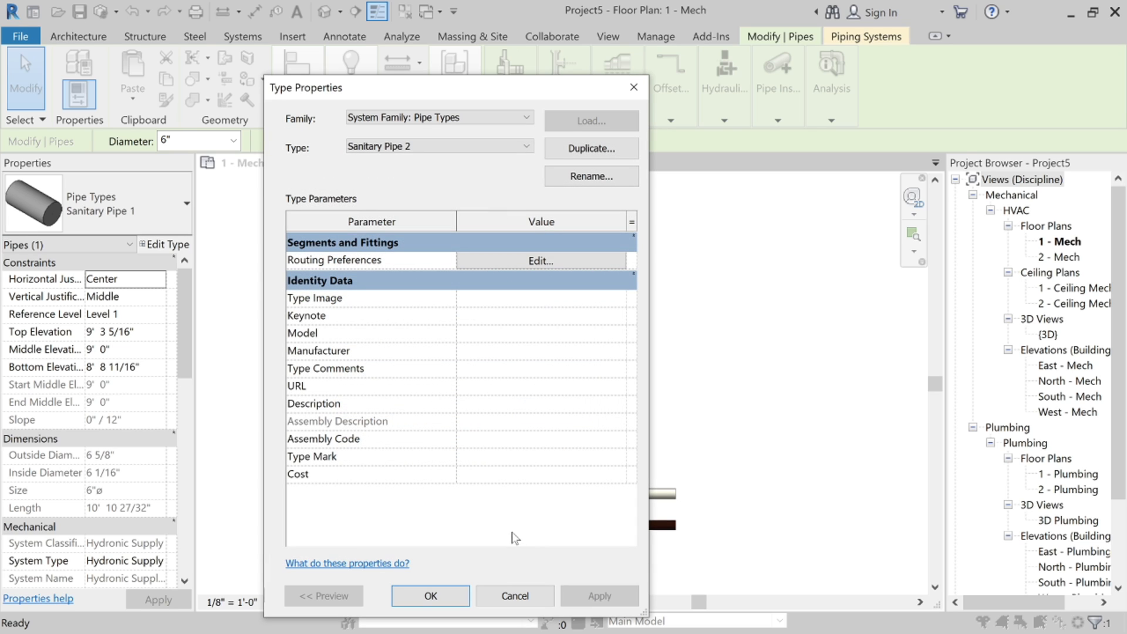
{"action": "left_click", "coordinate": [431, 595]}
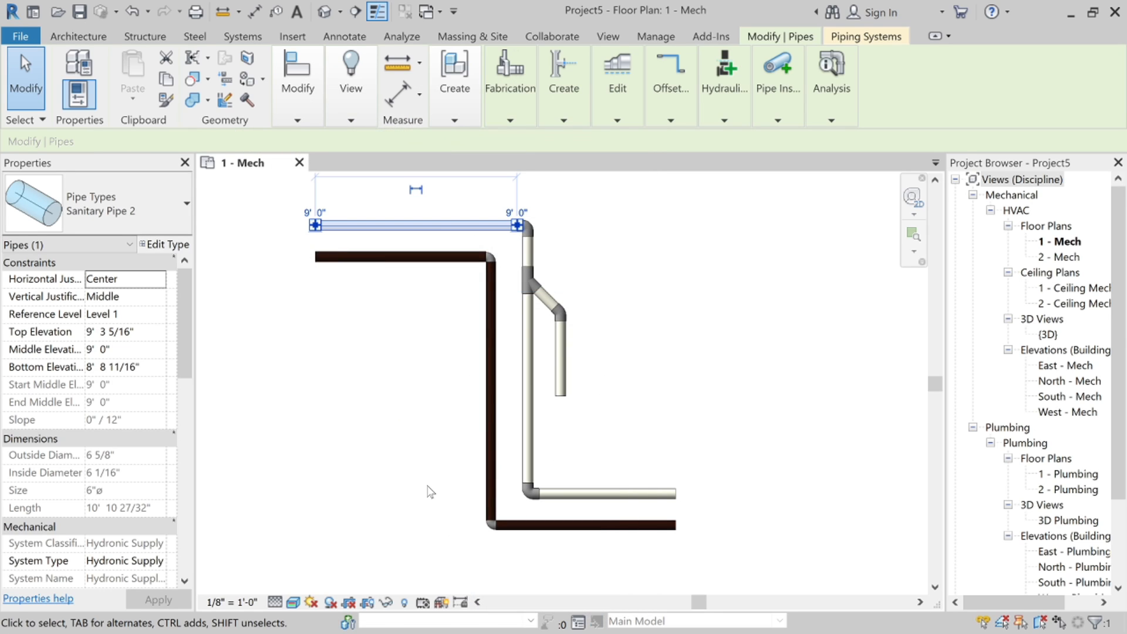
{"action": "left_click", "coordinate": [430, 492]}
Step: Change the upper horizontal pipe's type back to Sanitary Pipe 1 and deselect it
{"action": "scroll", "coordinate": [432, 232], "scroll_direction": "up", "scroll_amount": 2}
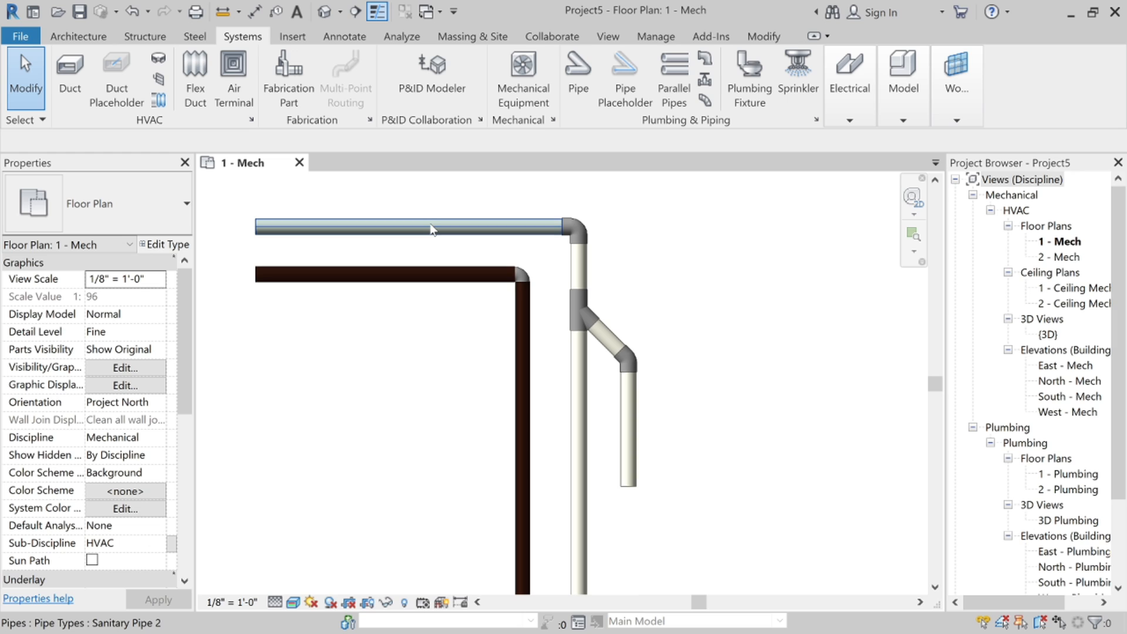
{"action": "left_click", "coordinate": [433, 230]}
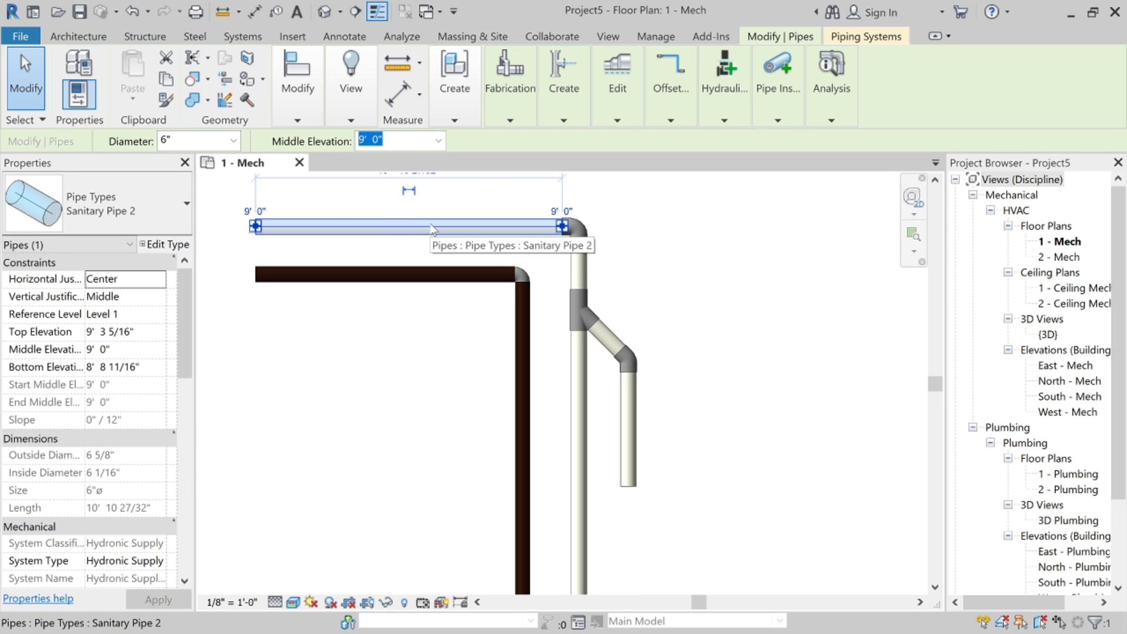
{"action": "left_click", "coordinate": [126, 205]}
{"action": "left_click", "coordinate": [131, 329]}
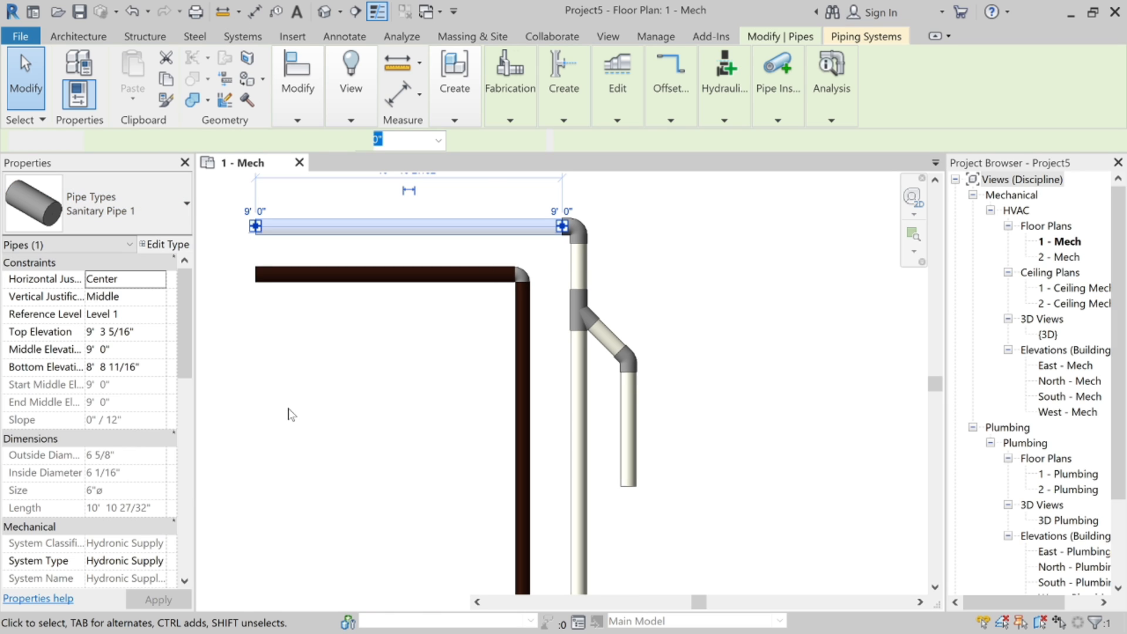
{"action": "left_click", "coordinate": [347, 360]}
Step: Draw a Sanitary Pipe 2 run outside the existing ones, going horizontally, down about 14' 6", and horizontally again
{"action": "scroll", "coordinate": [346, 358], "scroll_direction": "down", "scroll_amount": 3}
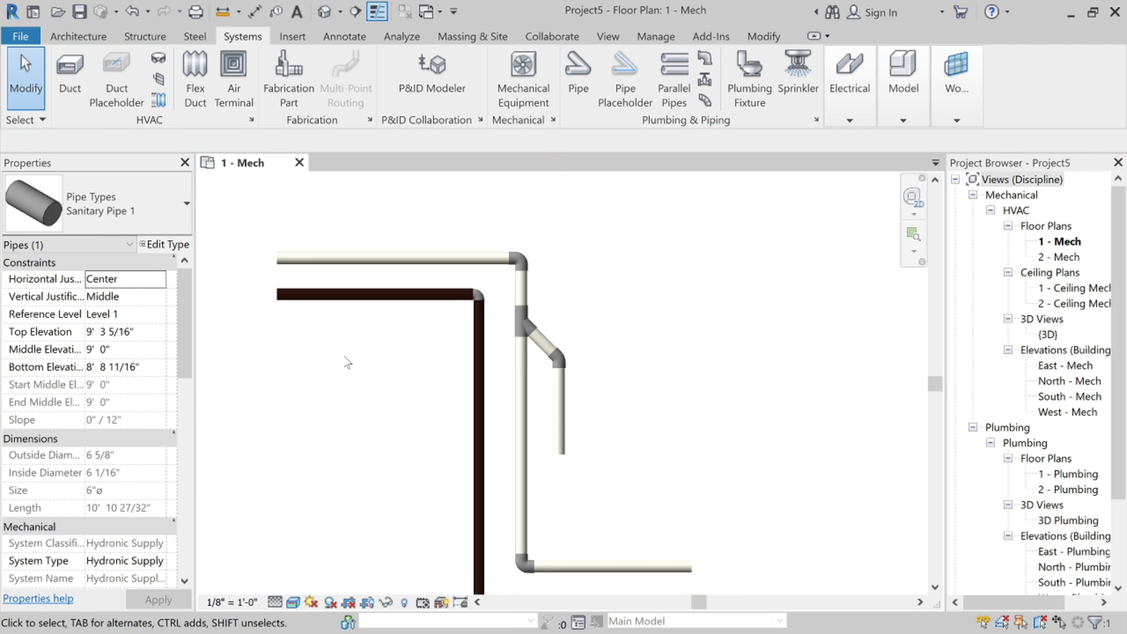
{"action": "left_click", "coordinate": [578, 74]}
{"action": "left_click", "coordinate": [119, 203]}
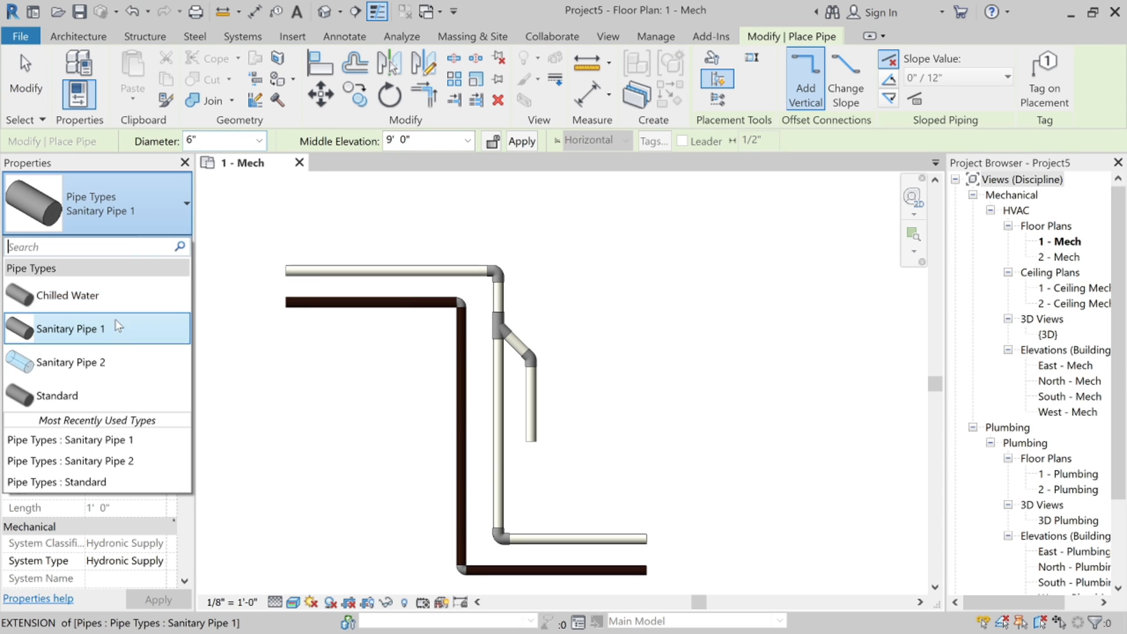
{"action": "left_click", "coordinate": [286, 239]}
{"action": "left_click", "coordinate": [564, 239]}
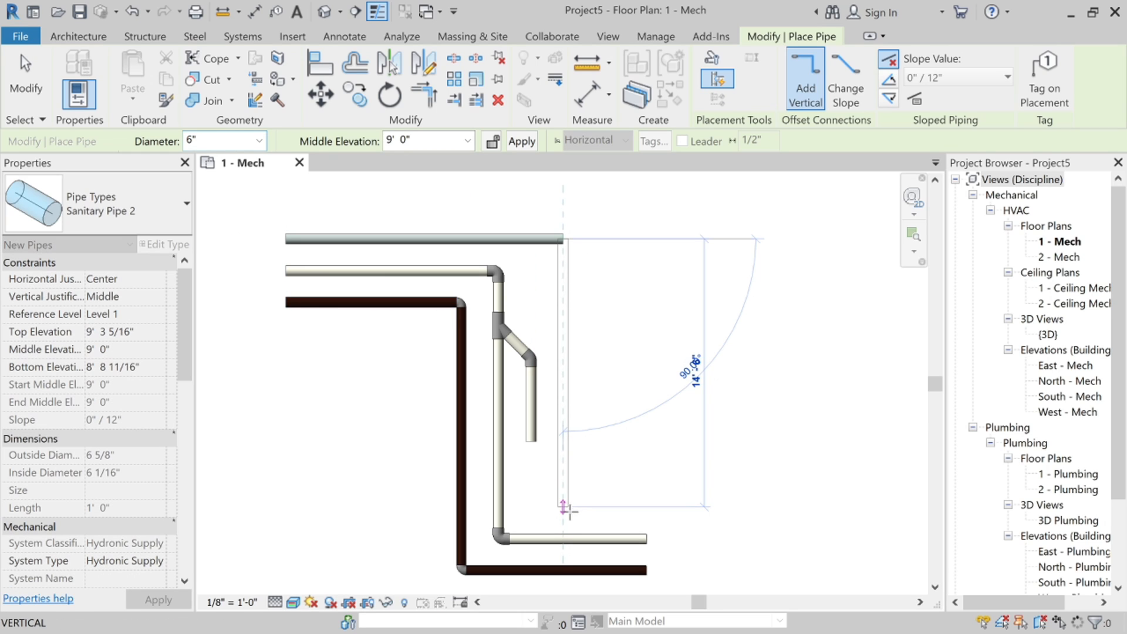
{"action": "left_click", "coordinate": [683, 520]}
{"action": "left_click", "coordinate": [678, 516]}
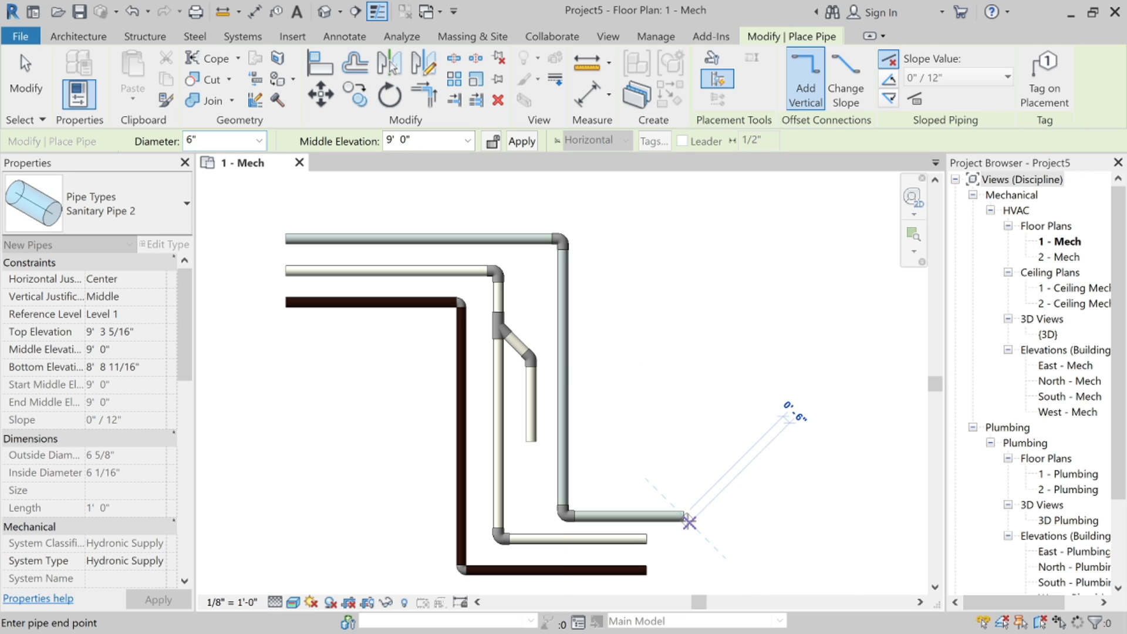
{"action": "key", "text": "Escape"}
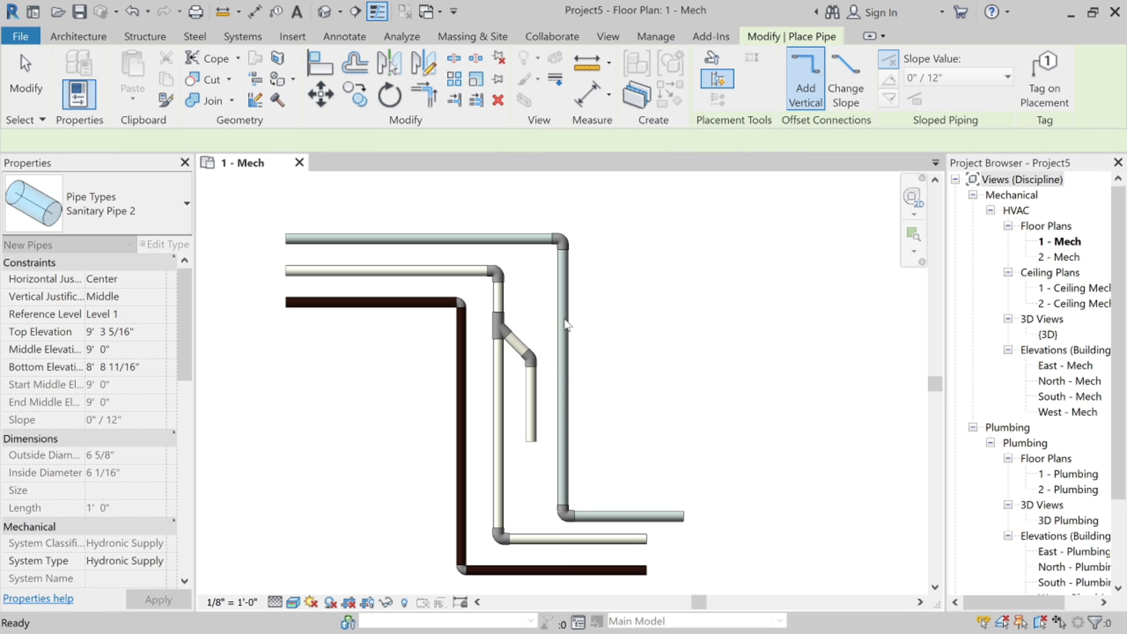
Step: Draw a branch off the vertical Sanitary Pipe 2 pipe, about 3' 0" at 45° and continuing straight down about 5' 6"
{"action": "left_click", "coordinate": [561, 311]}
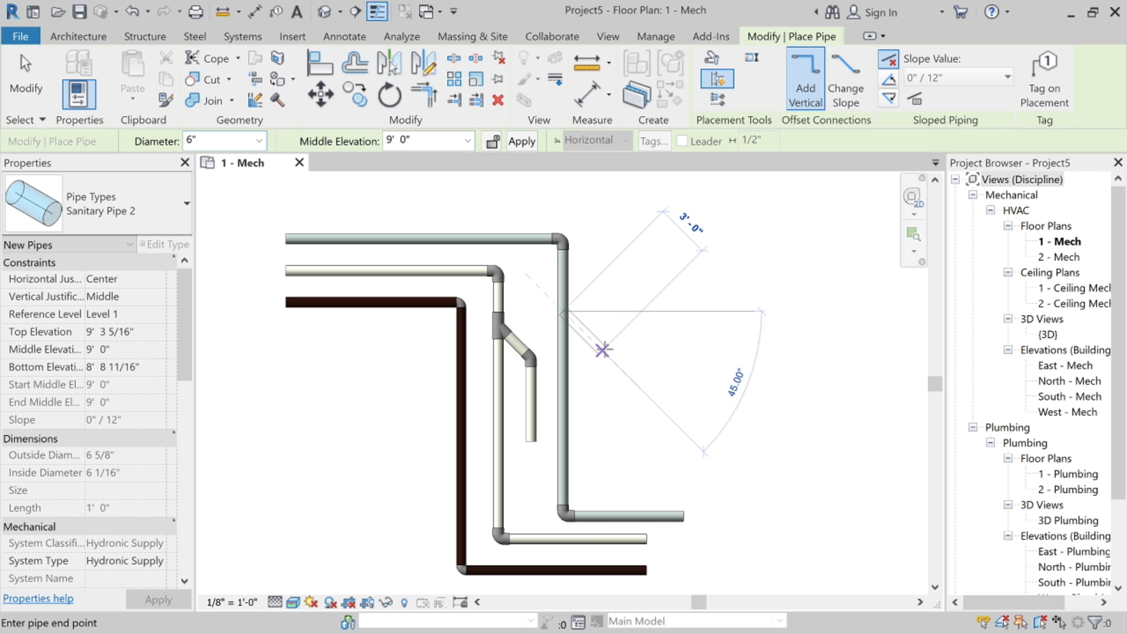
{"action": "left_click", "coordinate": [601, 351]}
{"action": "left_click", "coordinate": [603, 451]}
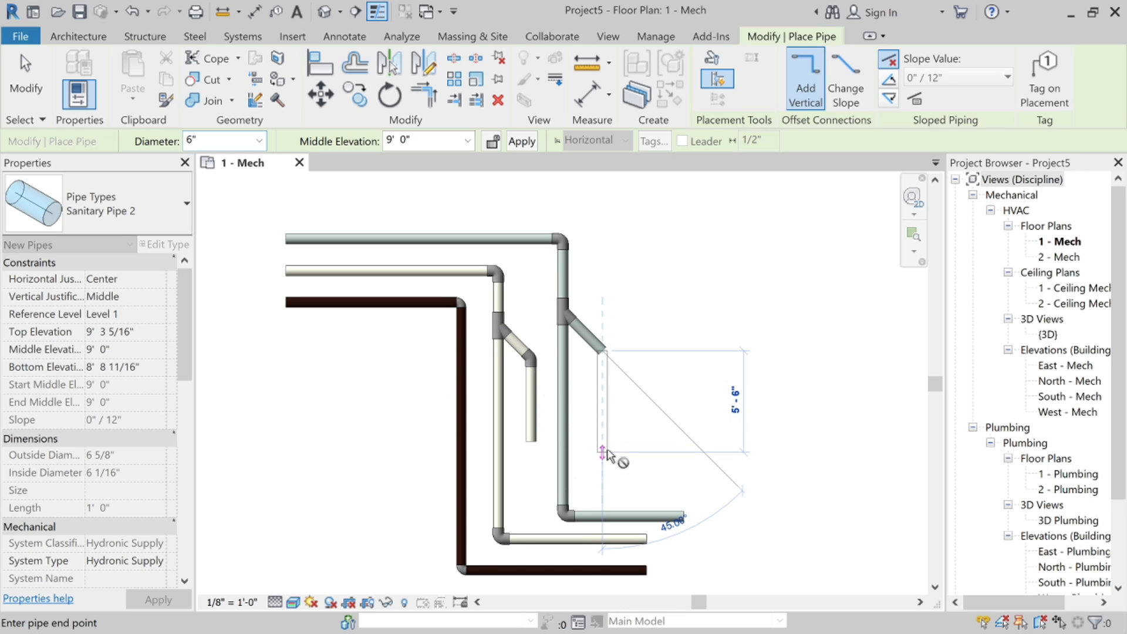
{"action": "key", "text": "Escape"}
{"action": "scroll", "coordinate": [564, 338], "scroll_direction": "up", "scroll_amount": 6}
{"action": "key", "text": "Escape"}
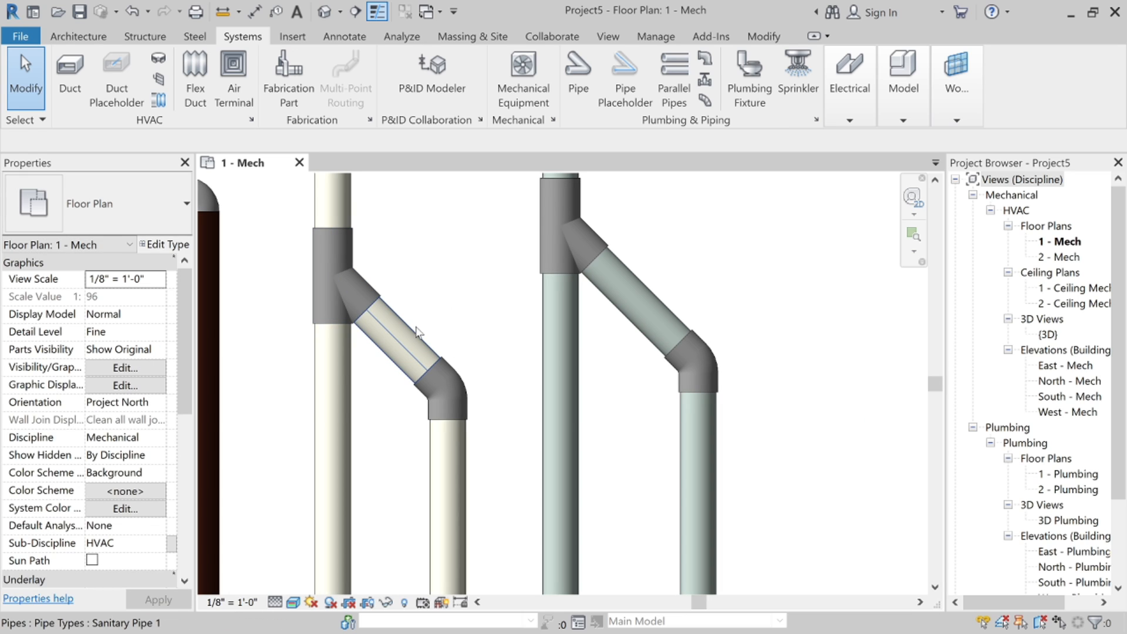
{"action": "scroll", "coordinate": [423, 332], "scroll_direction": "up", "scroll_amount": 2}
{"action": "scroll", "coordinate": [422, 332], "scroll_direction": "down", "scroll_amount": 6}
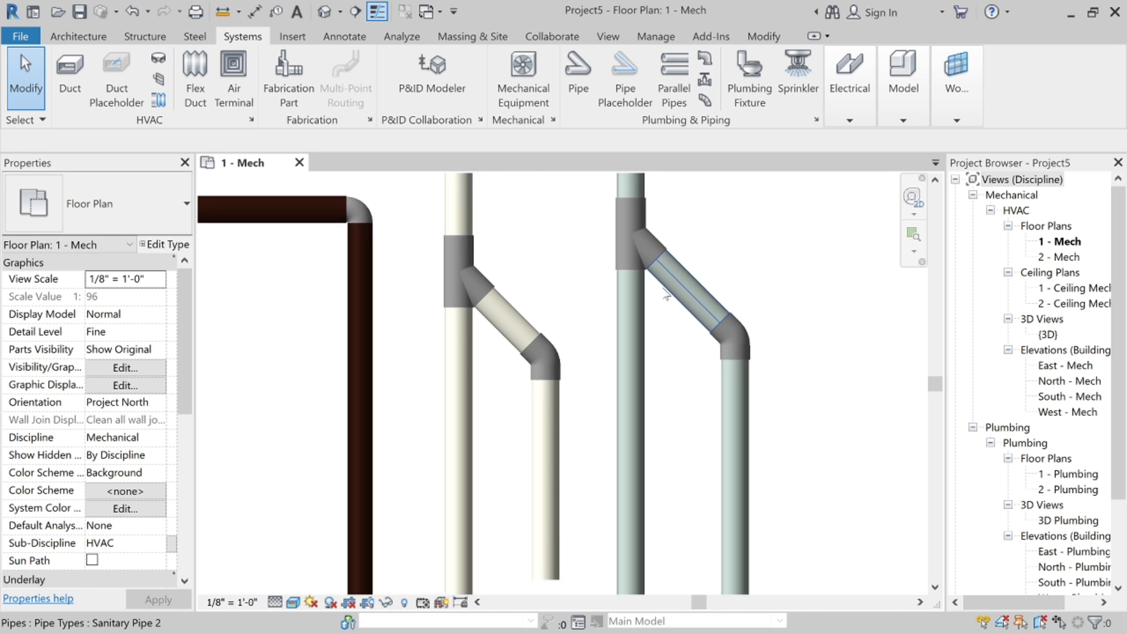
{"action": "scroll", "coordinate": [698, 251], "scroll_direction": "down", "scroll_amount": 1}
{"action": "middle_click_drag", "start_coordinate": [698, 251], "coordinate": [630, 318]}
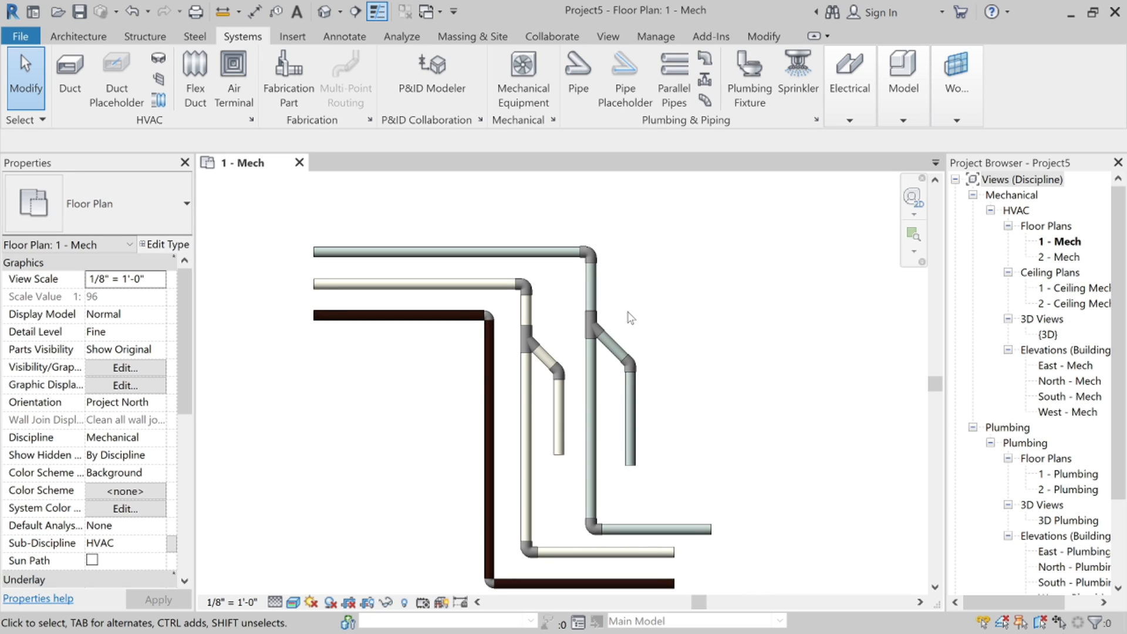
Step: Duplicate the Sanitary Pipe 1 type as Sanitary Pipe 3 for new pipes
{"action": "left_click", "coordinate": [578, 69]}
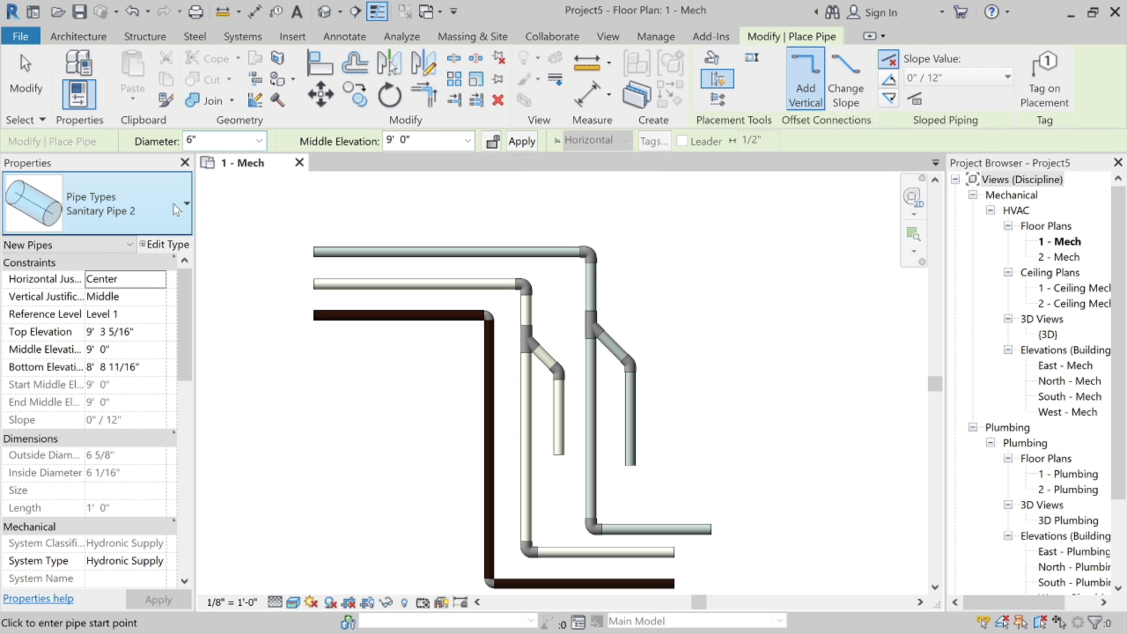
{"action": "left_click", "coordinate": [176, 206]}
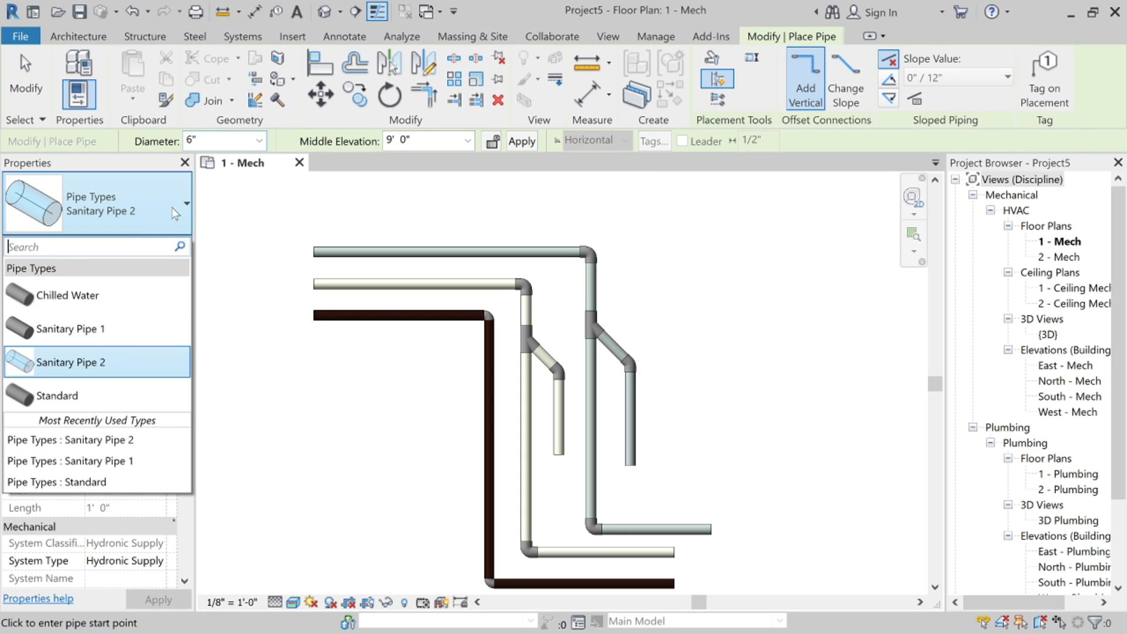
{"action": "left_click", "coordinate": [139, 330]}
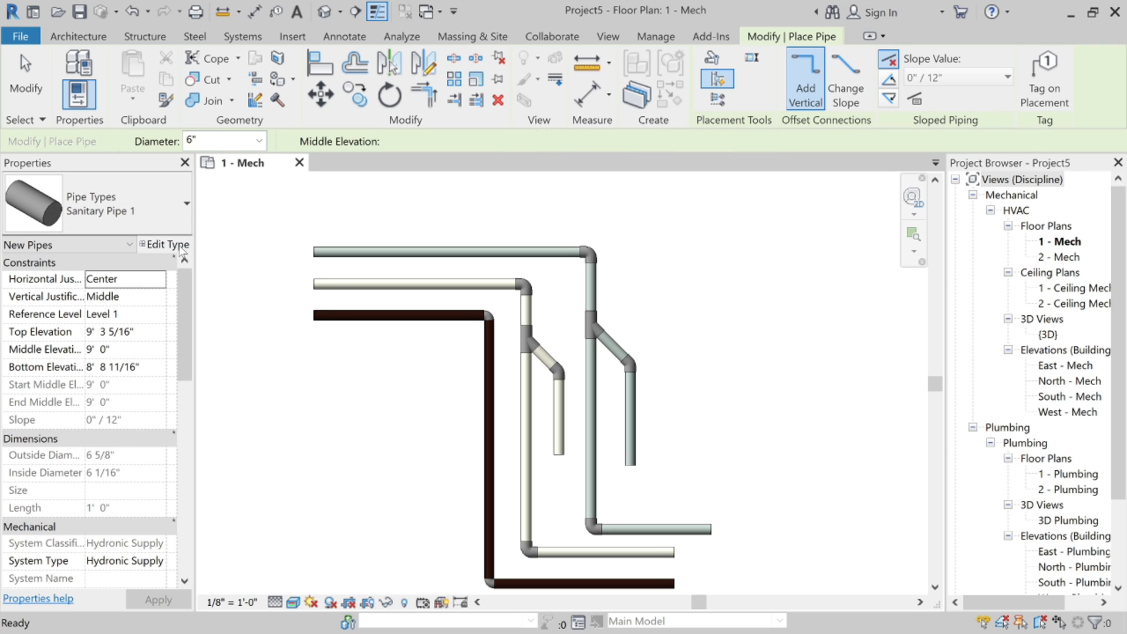
{"action": "left_click", "coordinate": [165, 245]}
{"action": "left_click", "coordinate": [591, 148]}
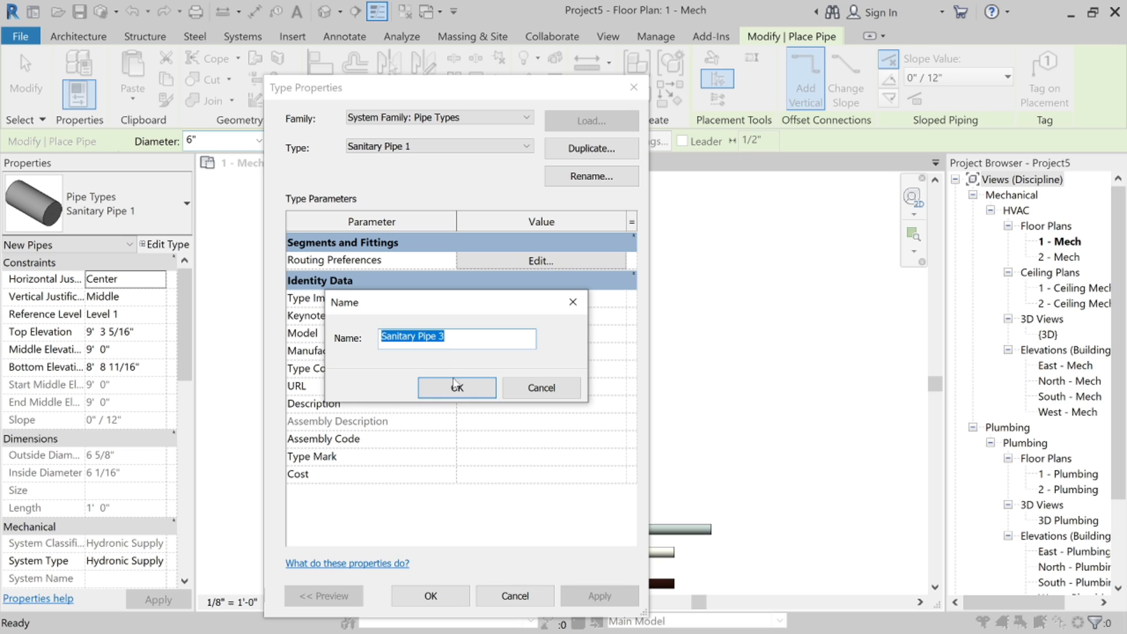
{"action": "left_click", "coordinate": [456, 387]}
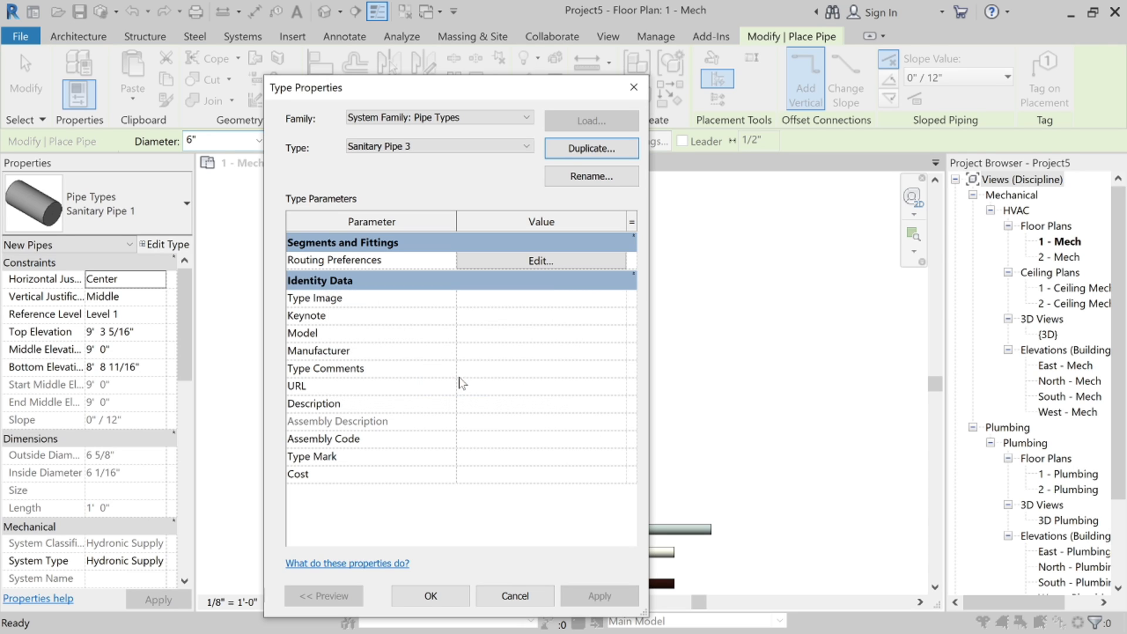
Step: In Sanitary Pipe 3's routing preferences, start a new segment with a new material and schedule, using Brick, Common and schedule 40
{"action": "left_click", "coordinate": [507, 263]}
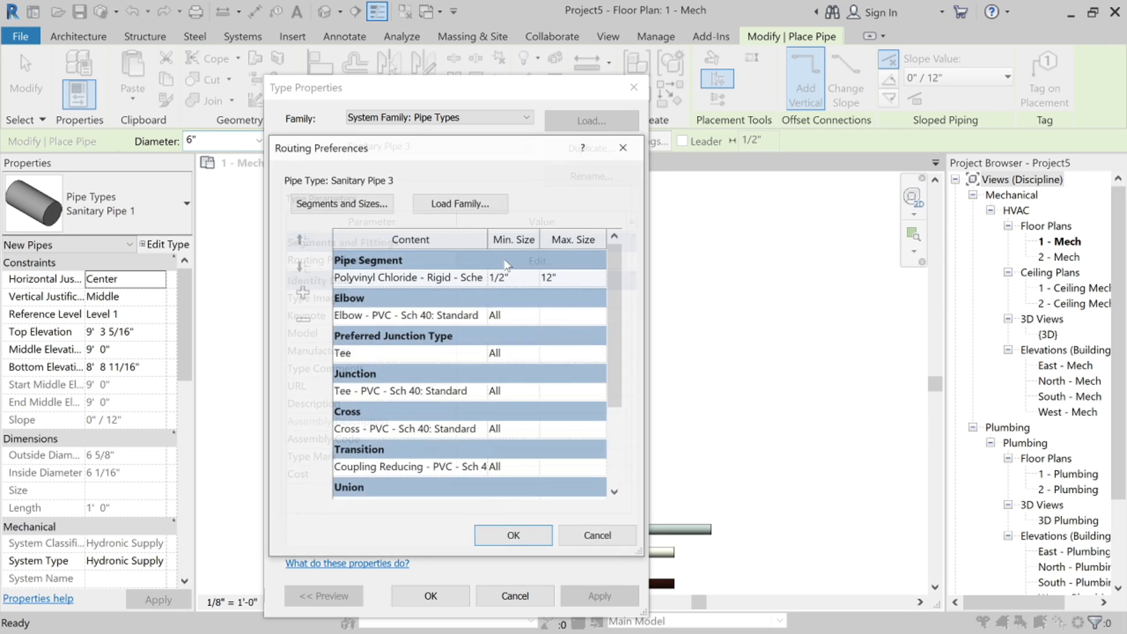
{"action": "left_click", "coordinate": [340, 203]}
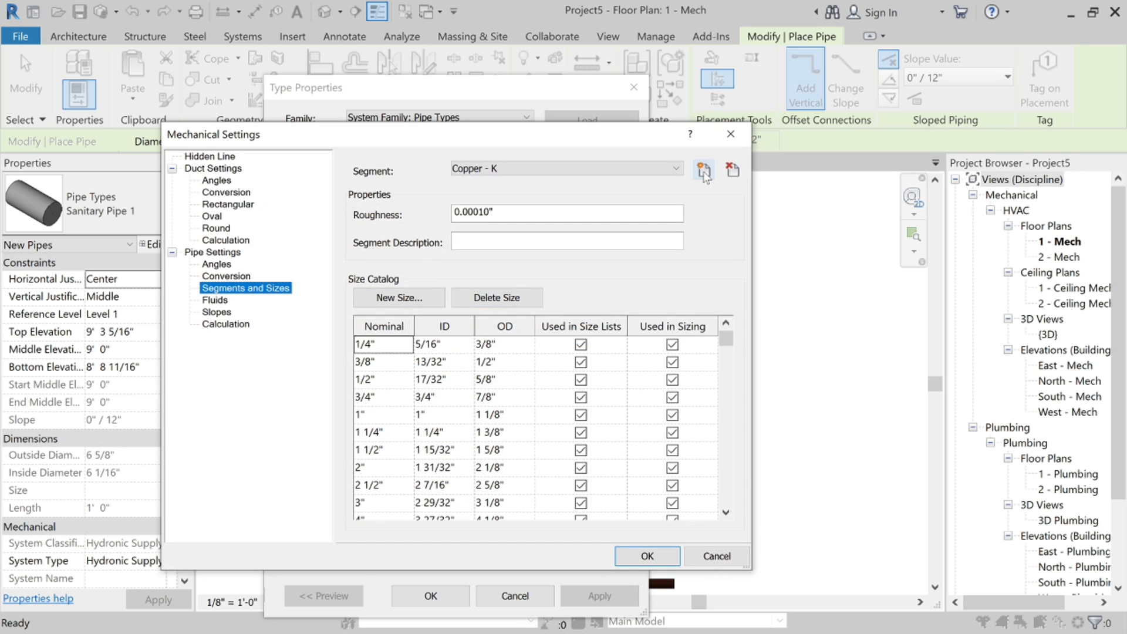
{"action": "left_click", "coordinate": [704, 171]}
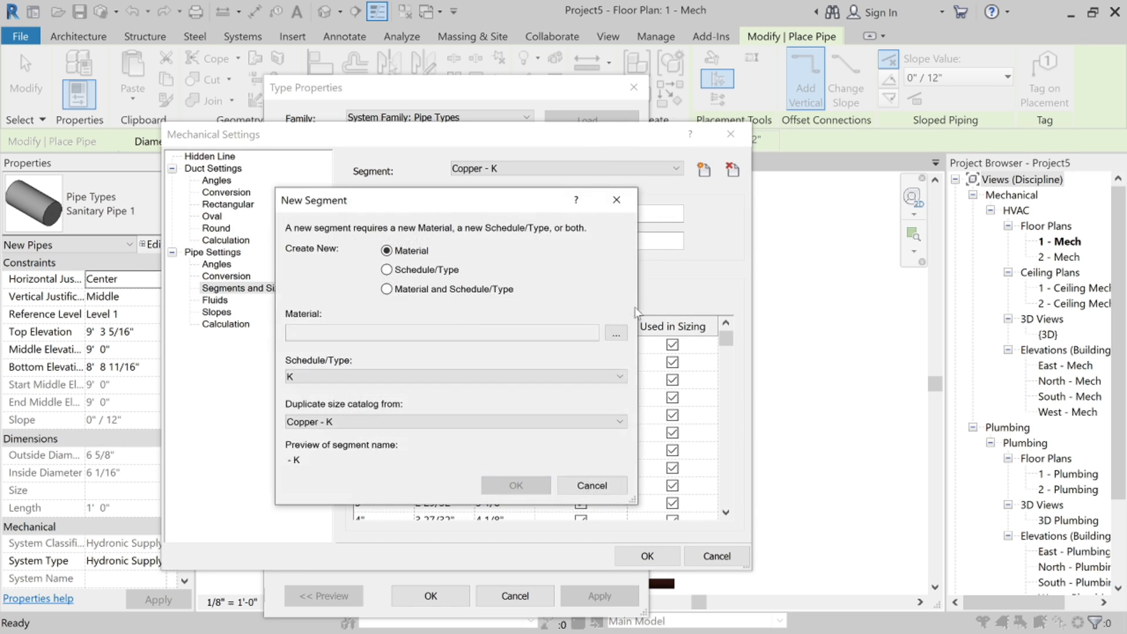
{"action": "left_click", "coordinate": [387, 290]}
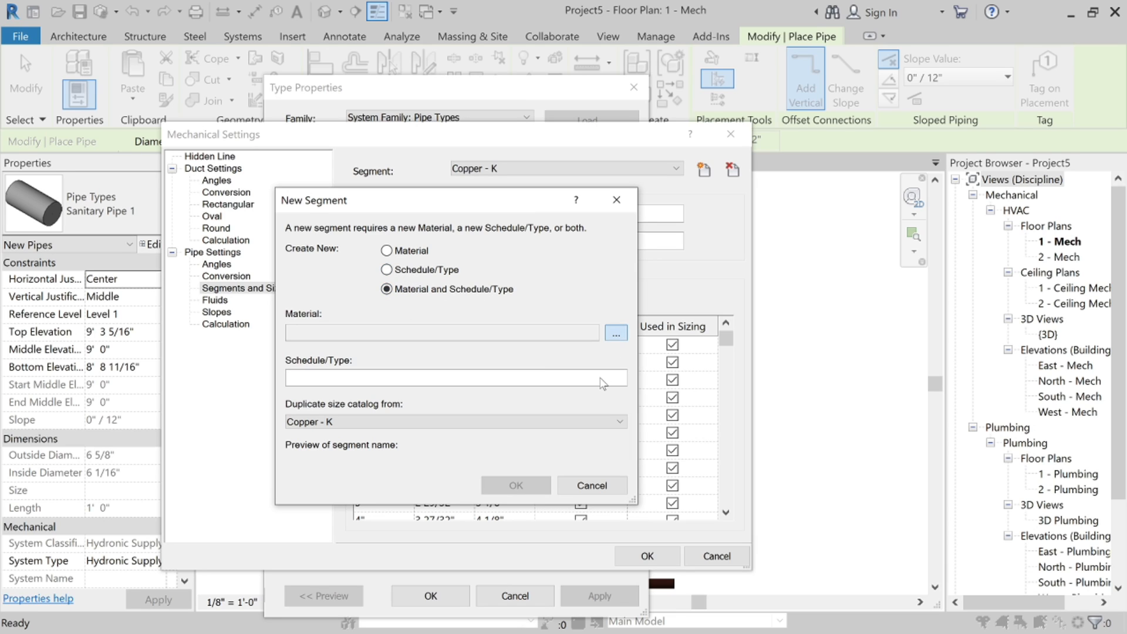
{"action": "left_click", "coordinate": [616, 332]}
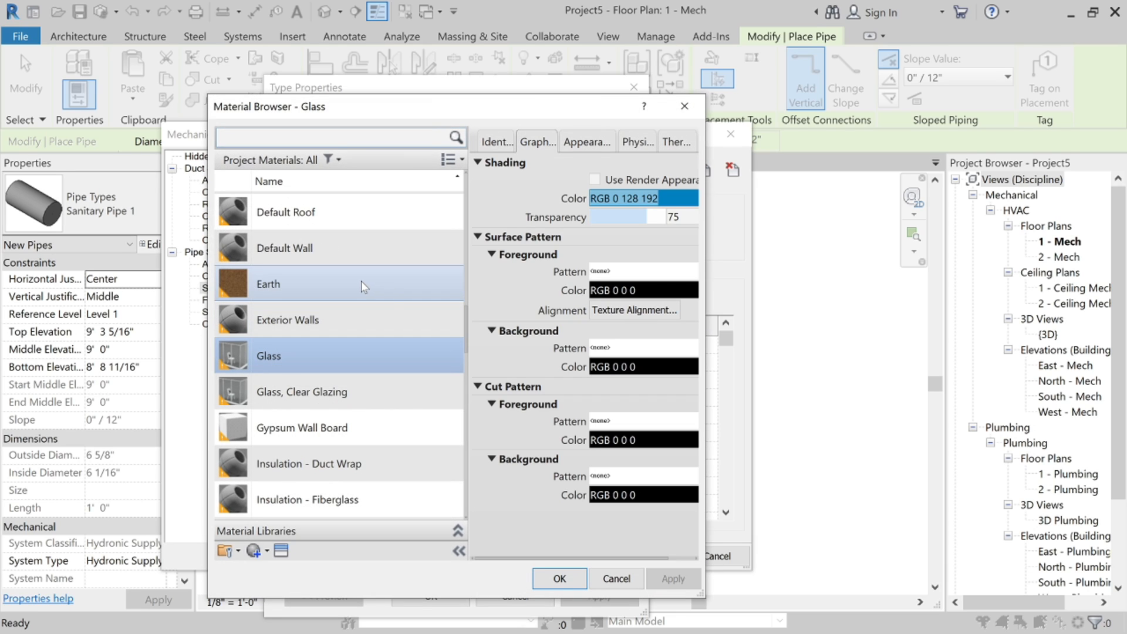
{"action": "scroll", "coordinate": [364, 286], "scroll_direction": "up", "scroll_amount": 5}
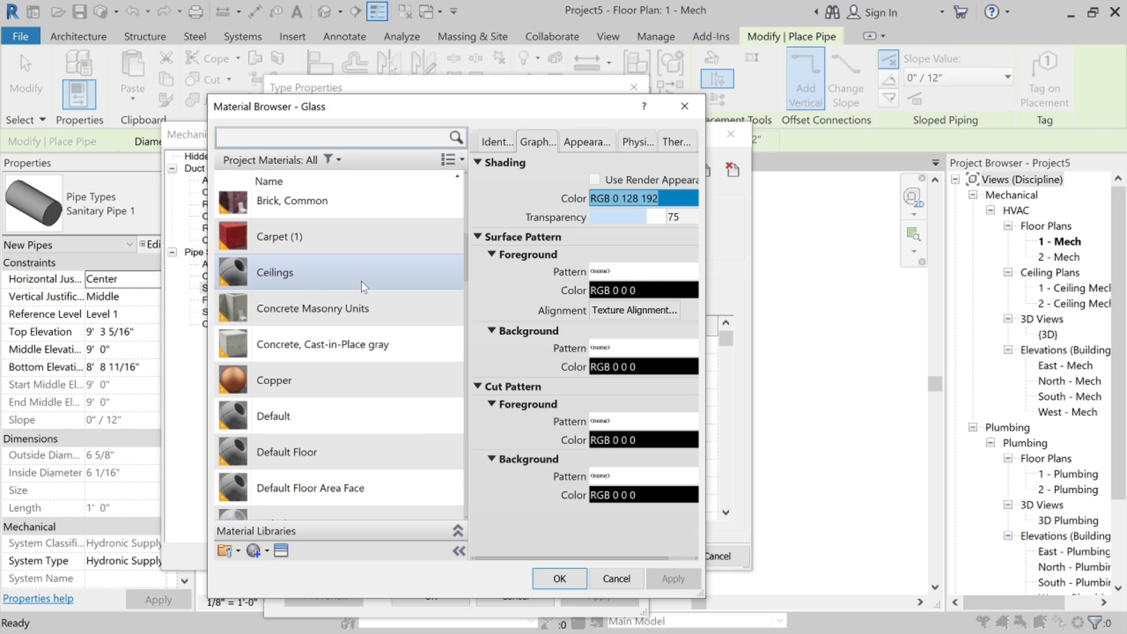
{"action": "scroll", "coordinate": [362, 287], "scroll_direction": "up", "scroll_amount": 2}
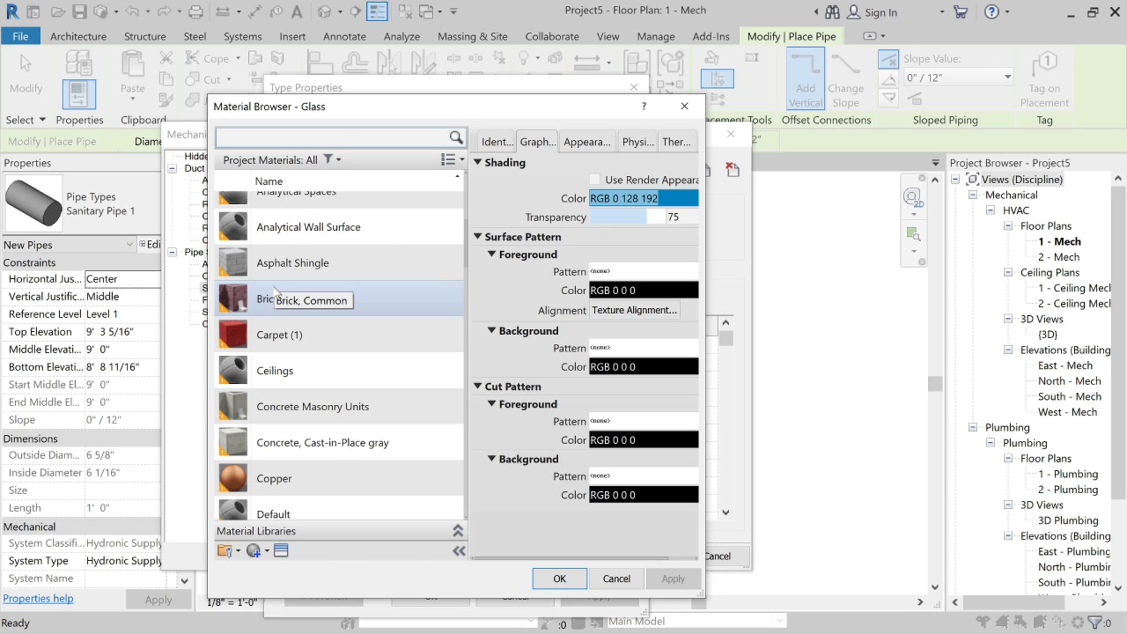
{"action": "double_click", "coordinate": [275, 293]}
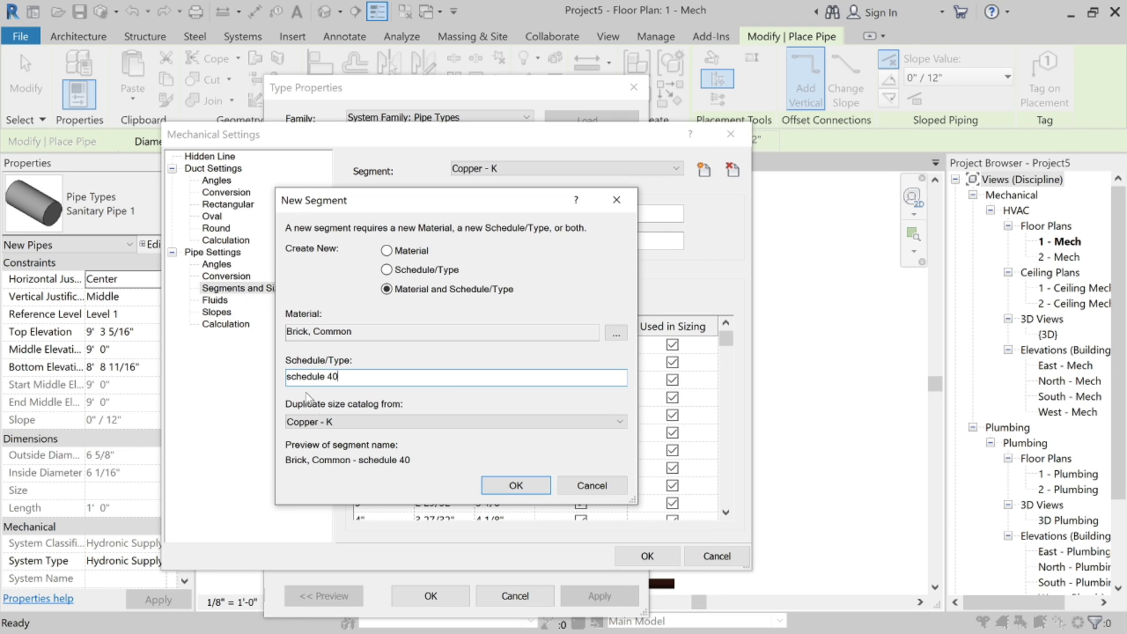
Step: Duplicate the new segment's size catalog from Glass - Schedule 40, create the segment and accept the mechanical settings
{"action": "left_click", "coordinate": [322, 422]}
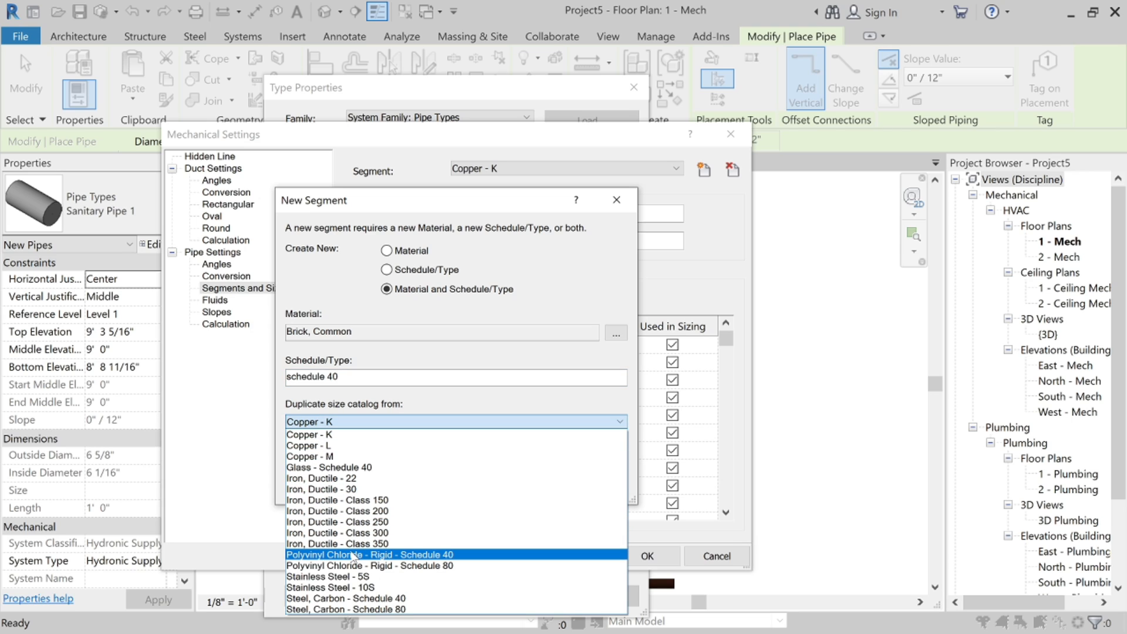
{"action": "left_click", "coordinate": [326, 467]}
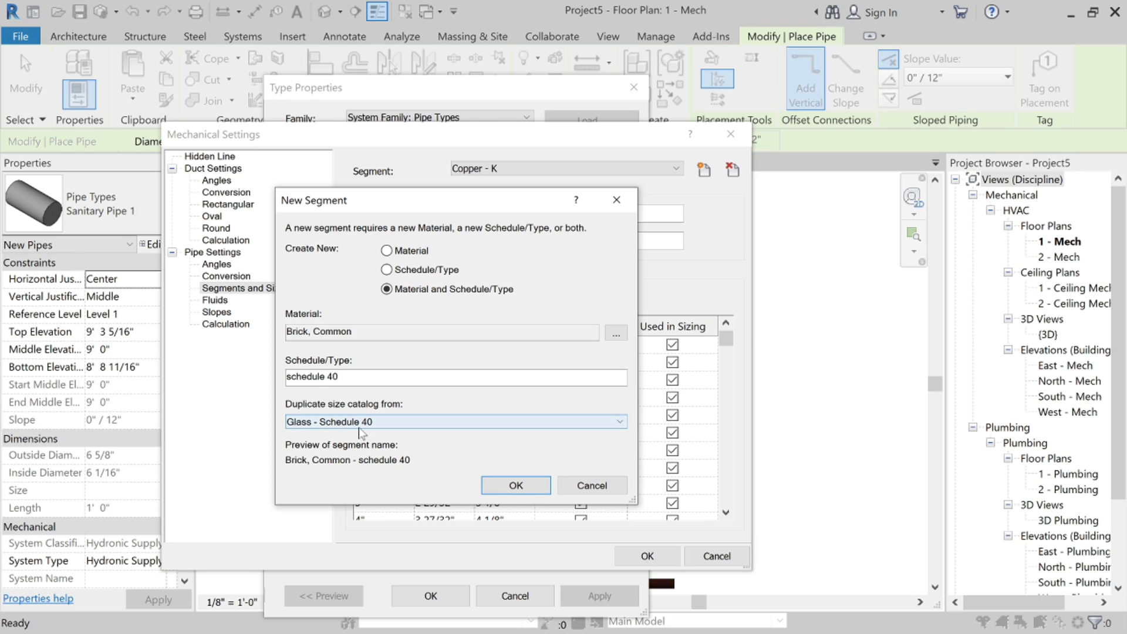
{"action": "left_click", "coordinate": [515, 485]}
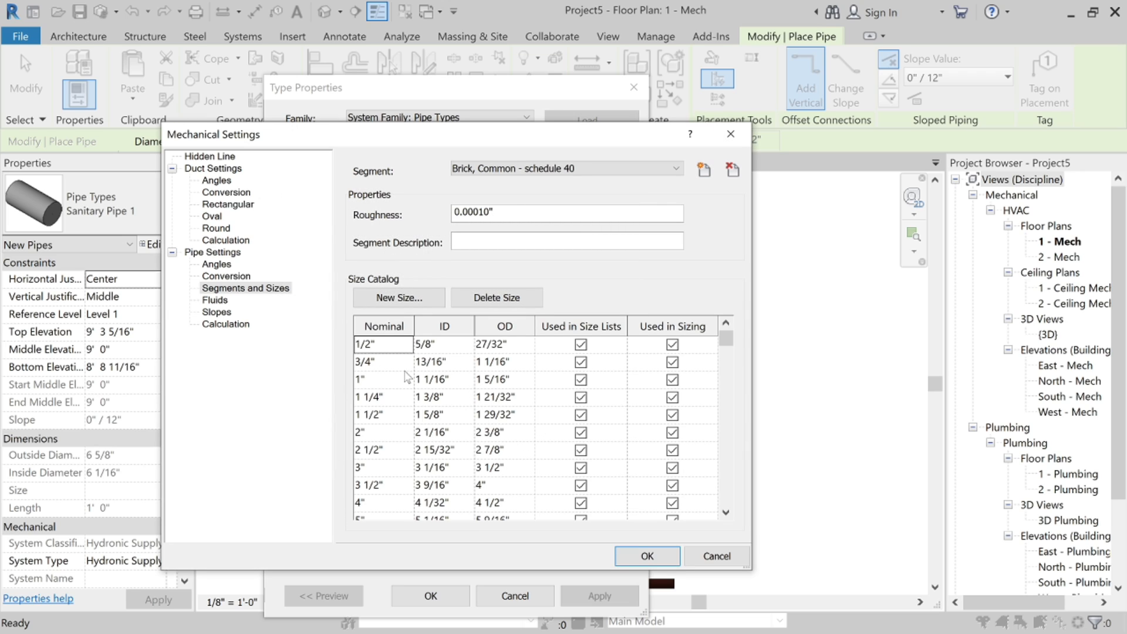
{"action": "left_click", "coordinate": [647, 556]}
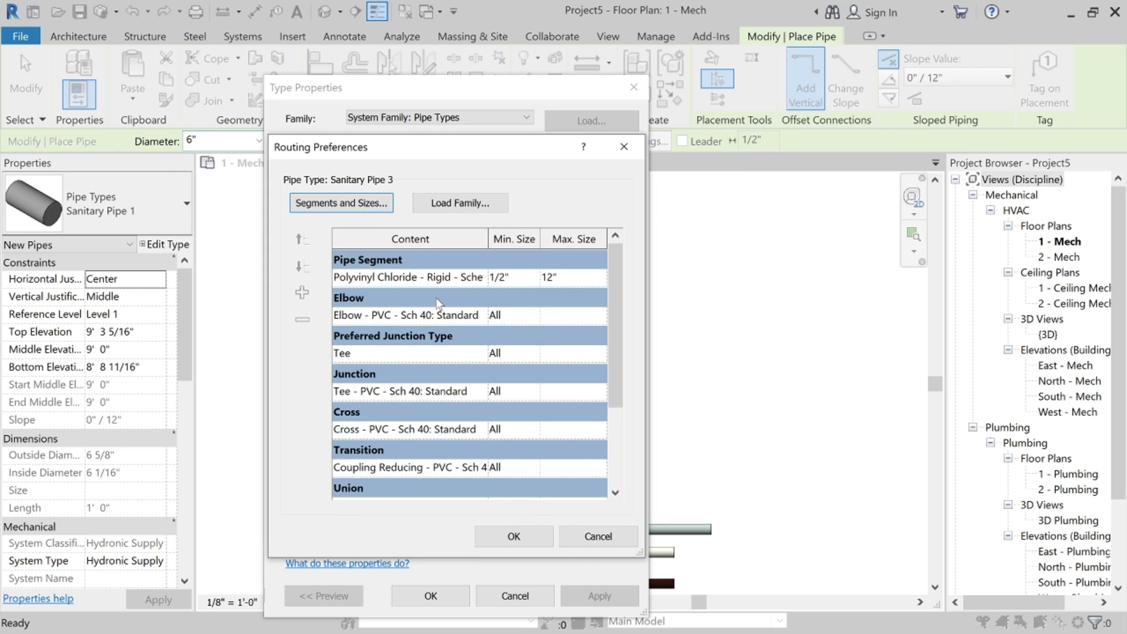
Step: Assign Brick, Common - schedule 40 as the pipe segment of Sanitary Pipe 3 and accept the type properties
{"action": "left_click", "coordinate": [484, 281]}
{"action": "scroll", "coordinate": [446, 313], "scroll_direction": "up", "scroll_amount": 4}
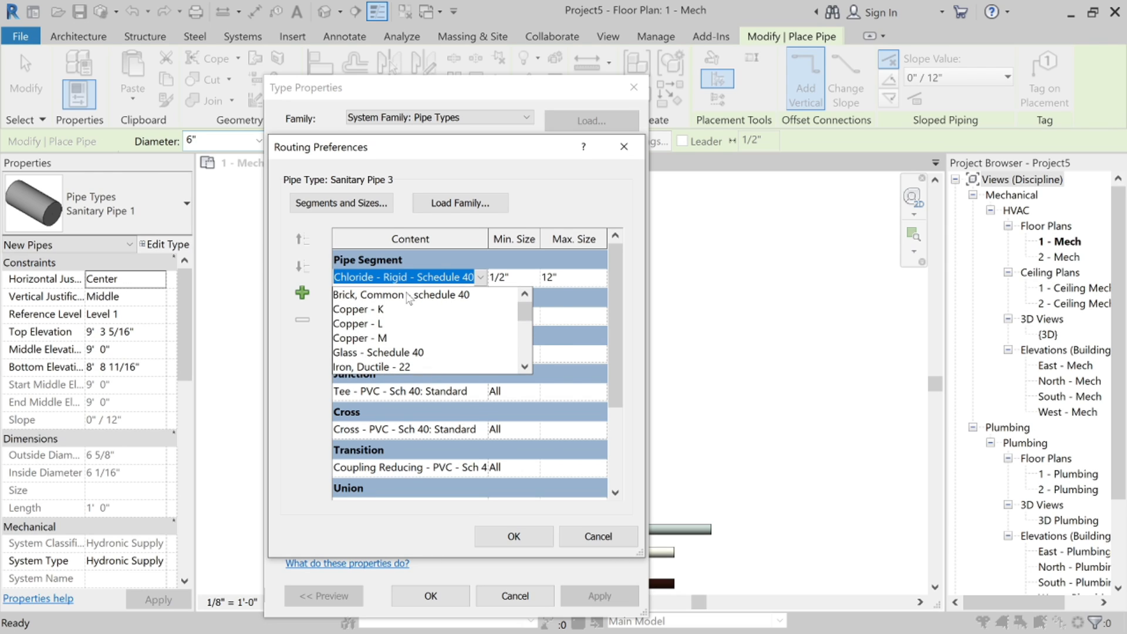
{"action": "left_click", "coordinate": [409, 296]}
{"action": "left_click", "coordinate": [537, 543]}
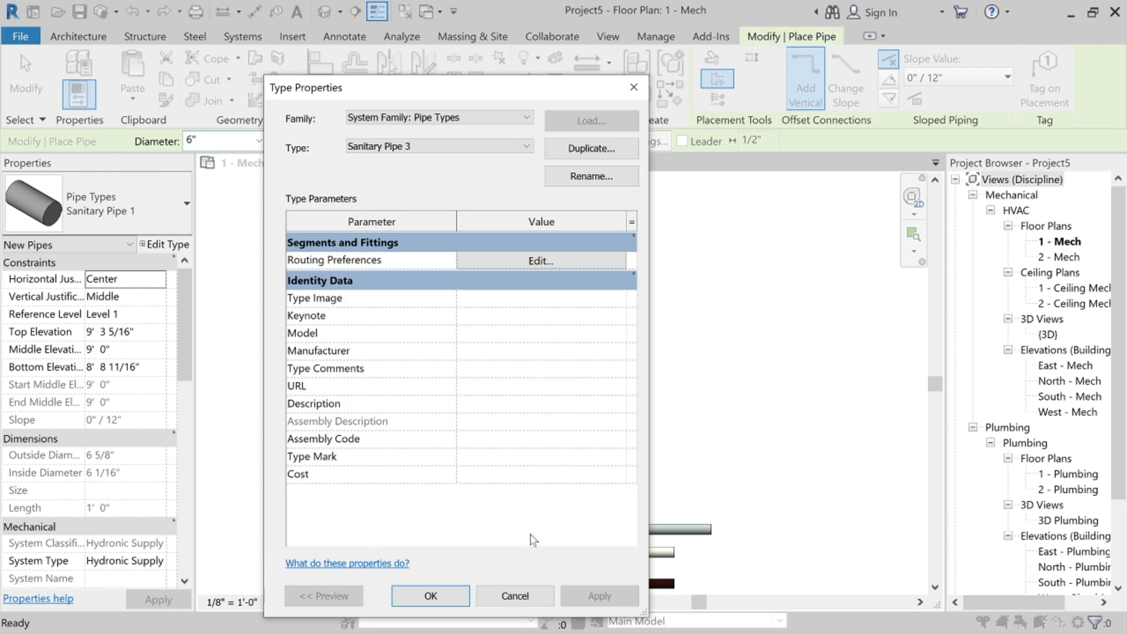
{"action": "left_click", "coordinate": [443, 594]}
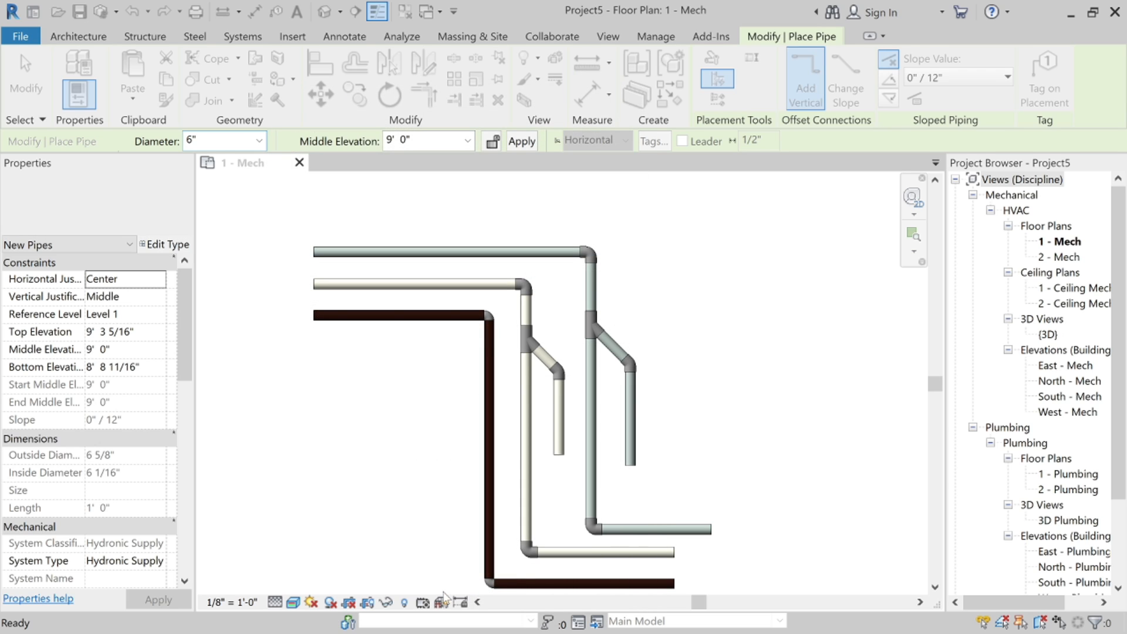
Step: Draw a Sanitary Pipe 3 run outside the existing ones, going horizontally, straight down, and horizontally again about 5' 6"
{"action": "left_click", "coordinate": [315, 213]}
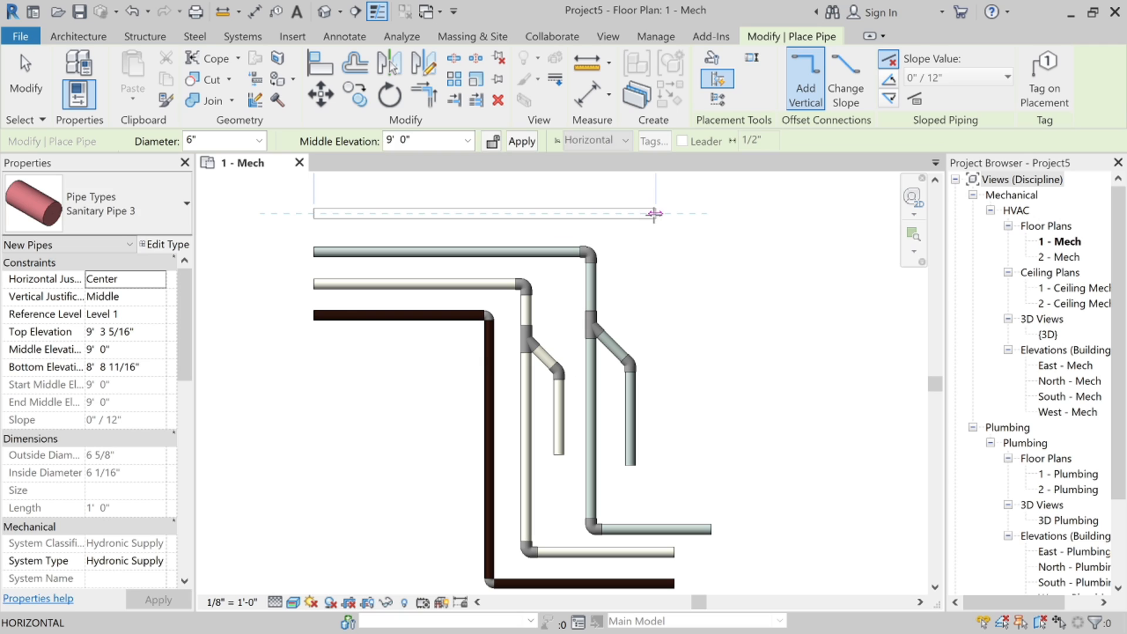
{"action": "left_click", "coordinate": [657, 213]}
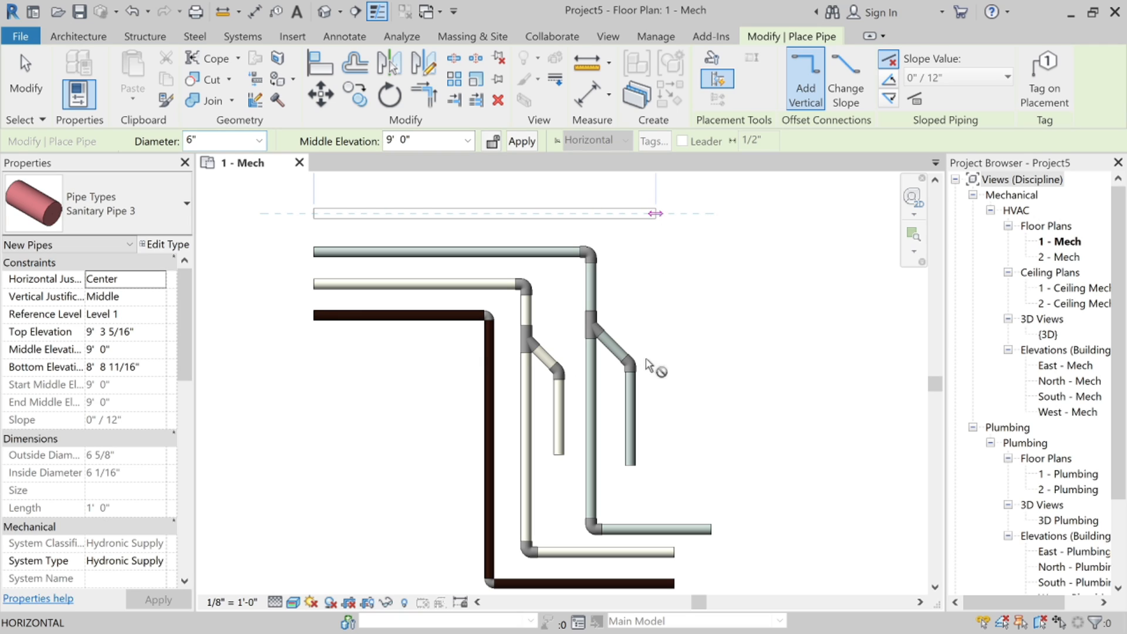
{"action": "left_click", "coordinate": [656, 500]}
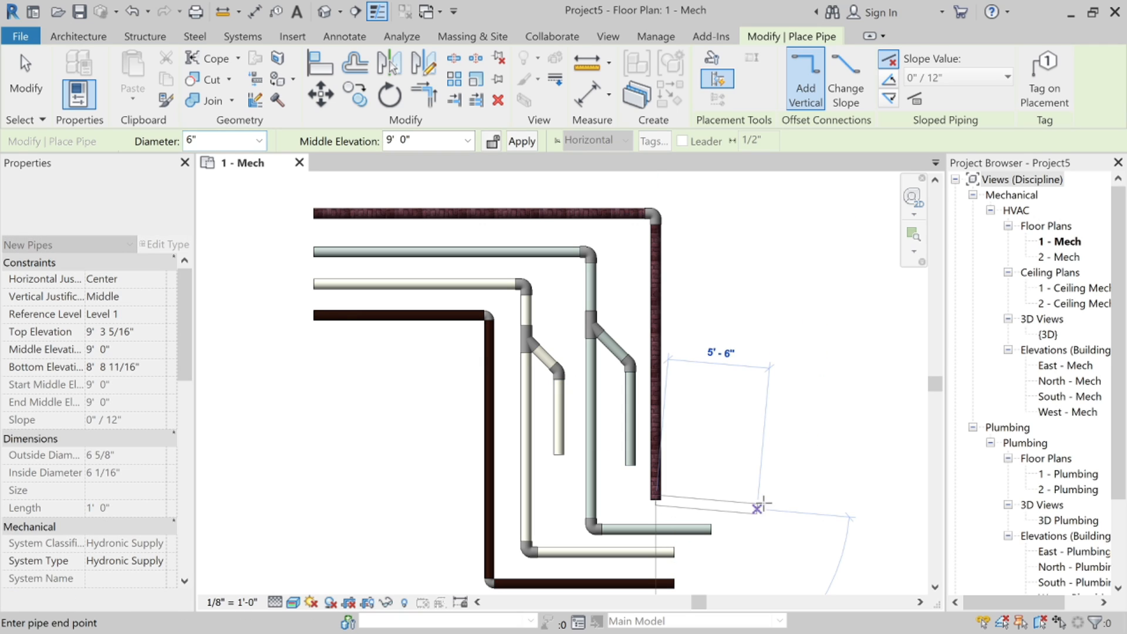
{"action": "left_click", "coordinate": [765, 500]}
{"action": "key", "text": "Escape"}
{"action": "key", "text": "Escape"}
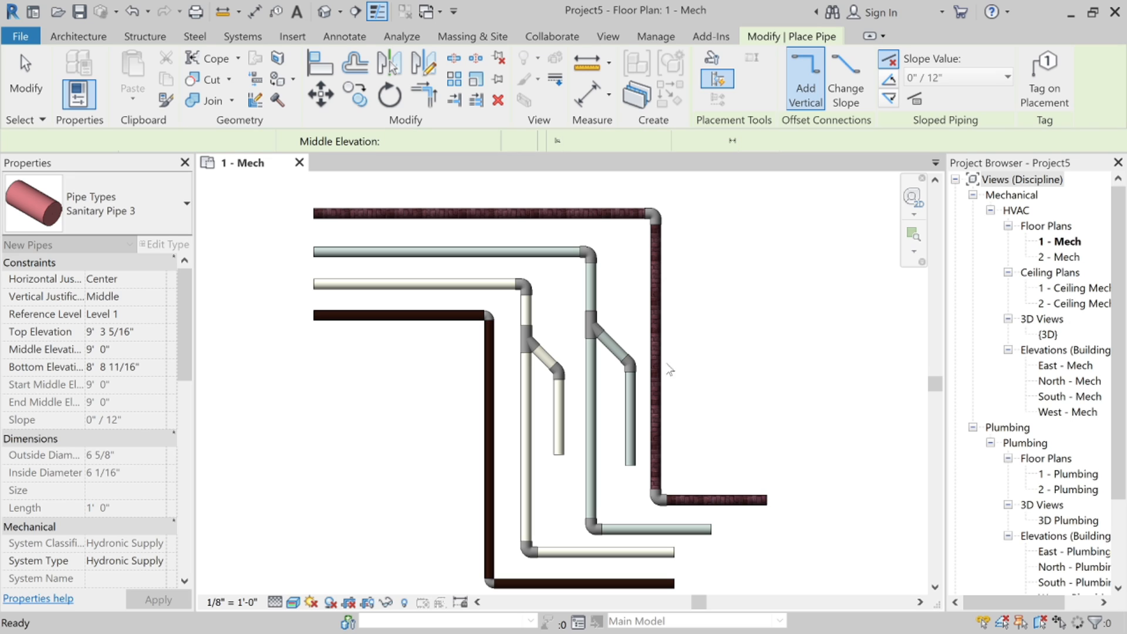
Step: Draw a branch off the vertical Sanitary Pipe 3 pipe, sloping outward about 39° below horizontal and continuing straight down
{"action": "scroll", "coordinate": [655, 292], "scroll_direction": "up", "scroll_amount": 4}
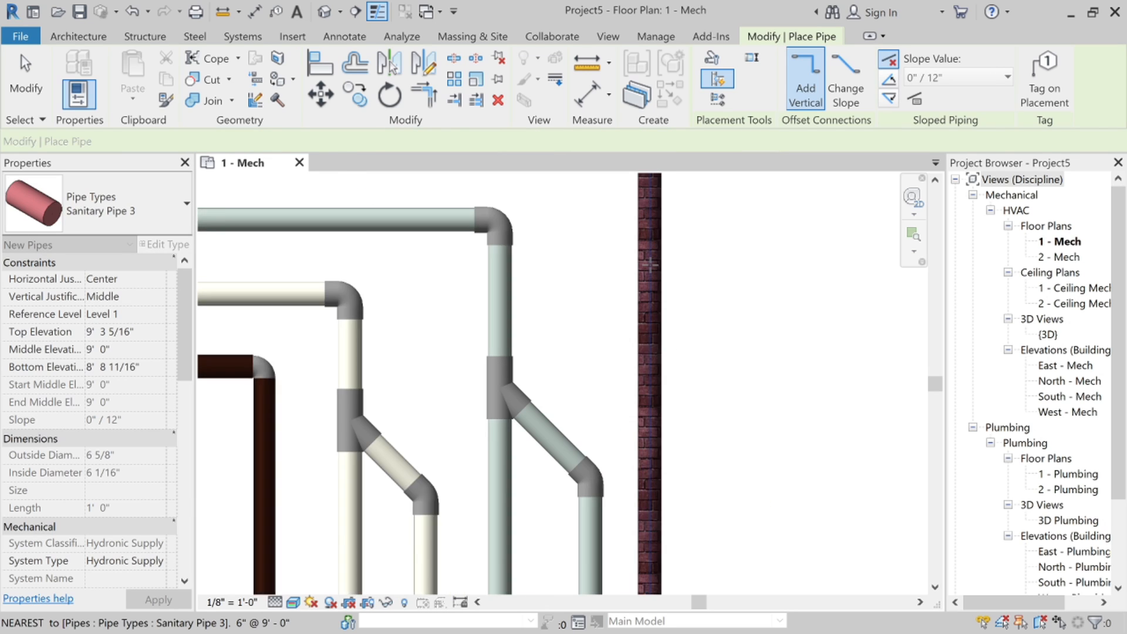
{"action": "left_click", "coordinate": [650, 265]}
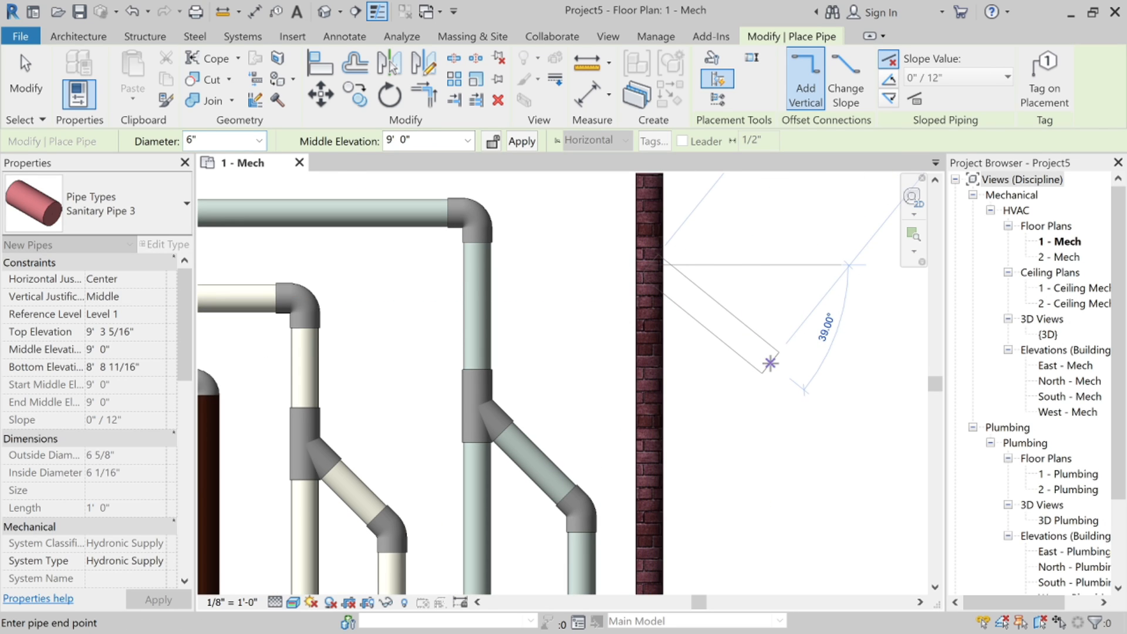
{"action": "left_click", "coordinate": [770, 364]}
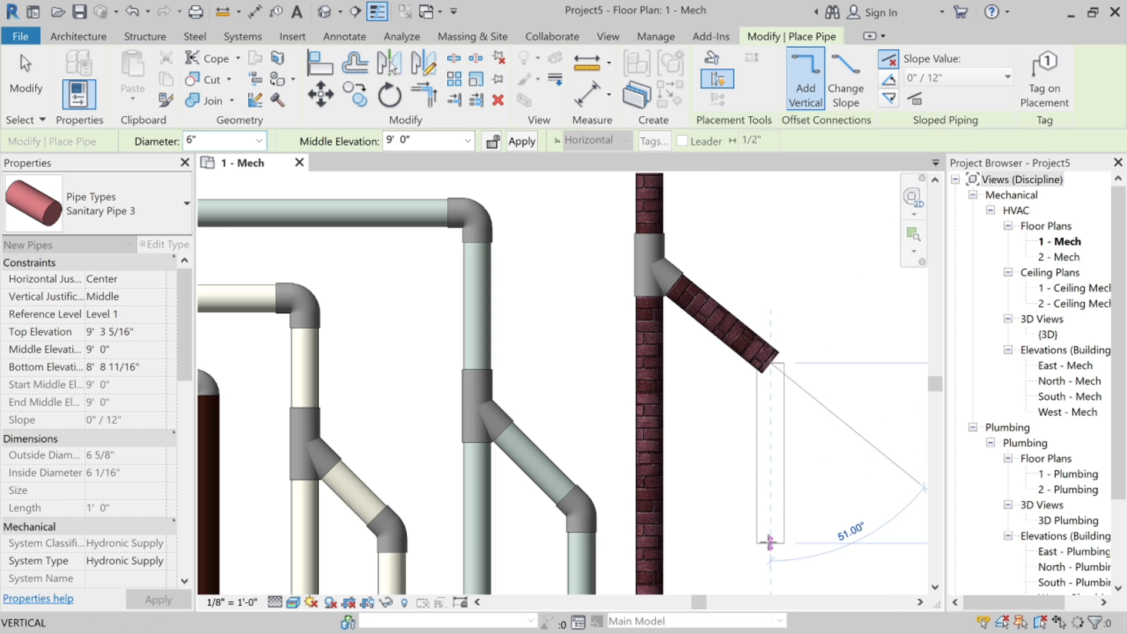
{"action": "left_click", "coordinate": [770, 543]}
{"action": "key", "text": "Escape"}
{"action": "key", "text": "Escape"}
{"action": "scroll", "coordinate": [636, 341], "scroll_direction": "down", "scroll_amount": 2}
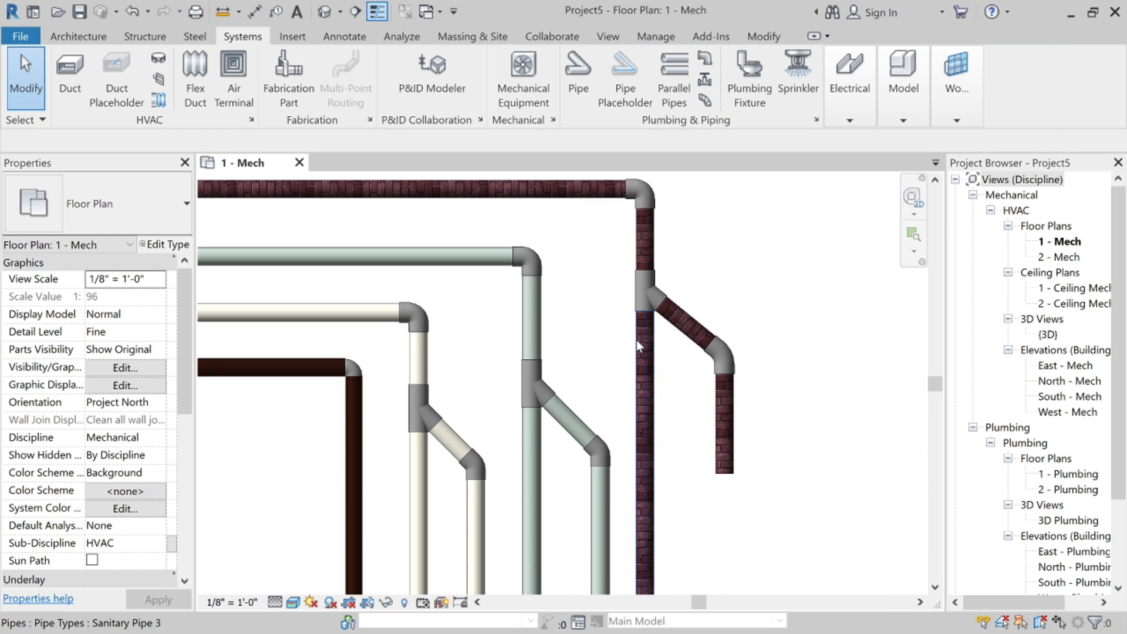
{"action": "scroll", "coordinate": [636, 340], "scroll_direction": "down", "scroll_amount": 2}
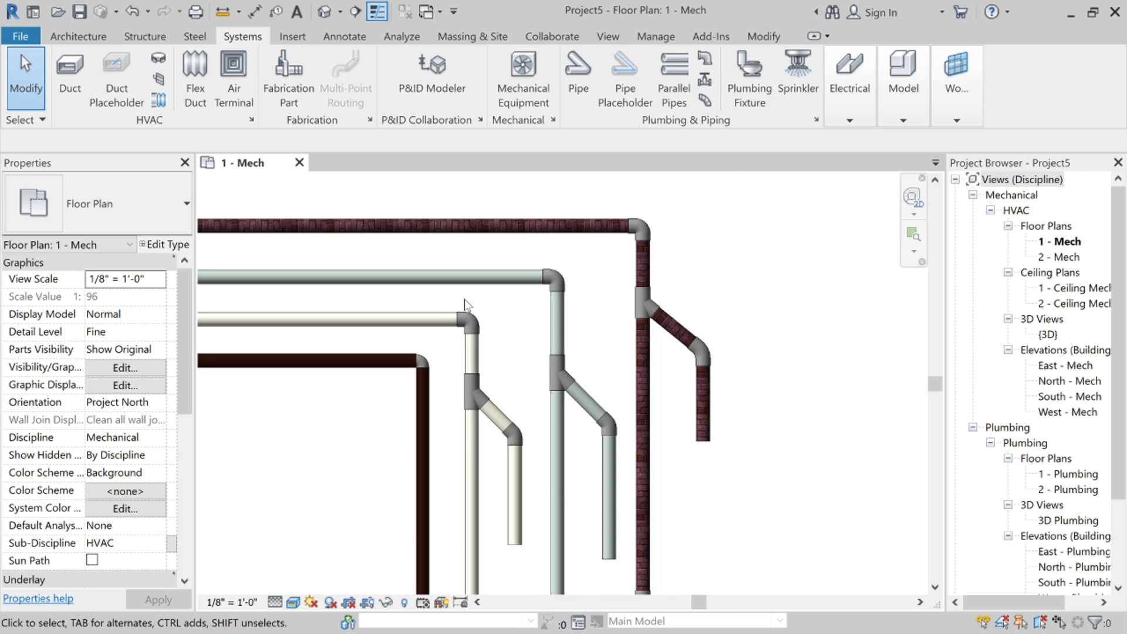
{"action": "scroll", "coordinate": [461, 299], "scroll_direction": "up", "scroll_amount": 3}
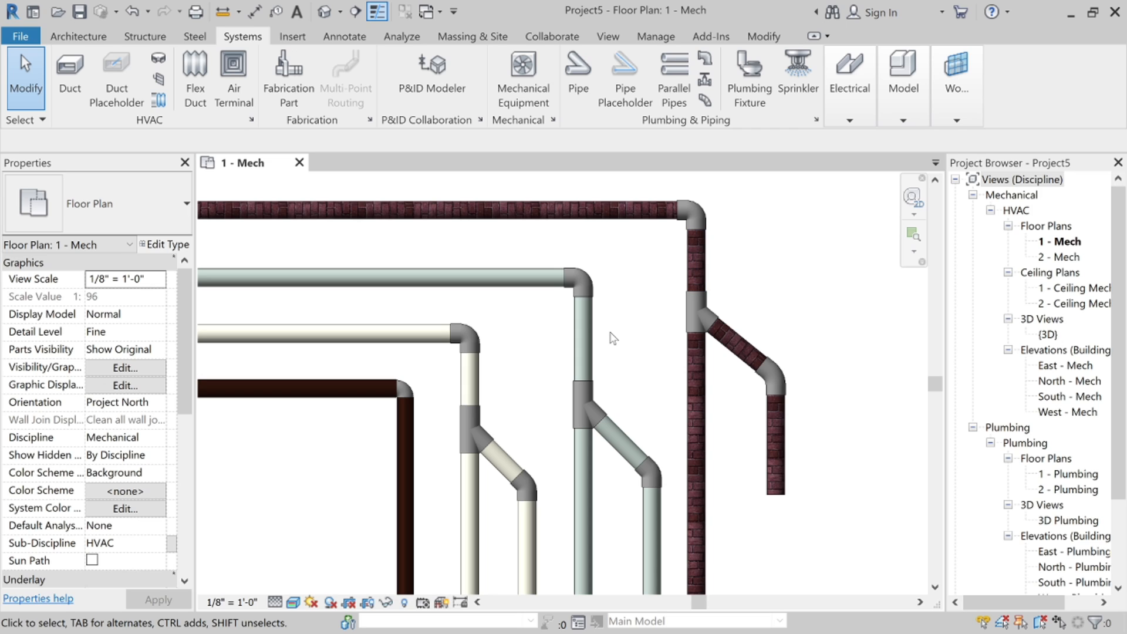
{"action": "scroll", "coordinate": [612, 338], "scroll_direction": "down", "scroll_amount": 3}
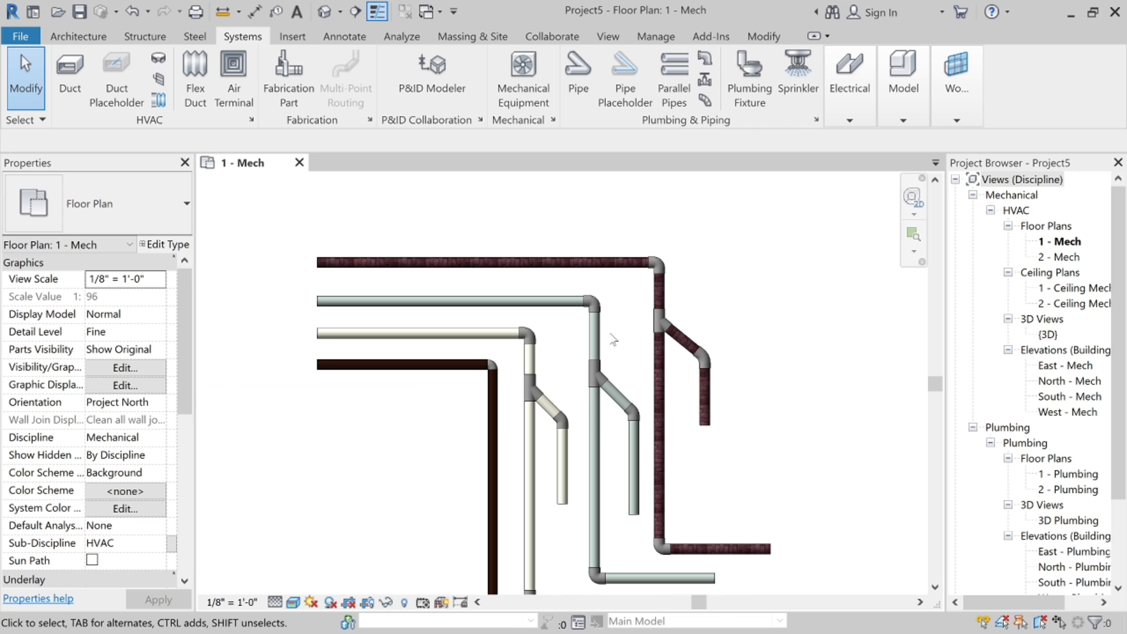